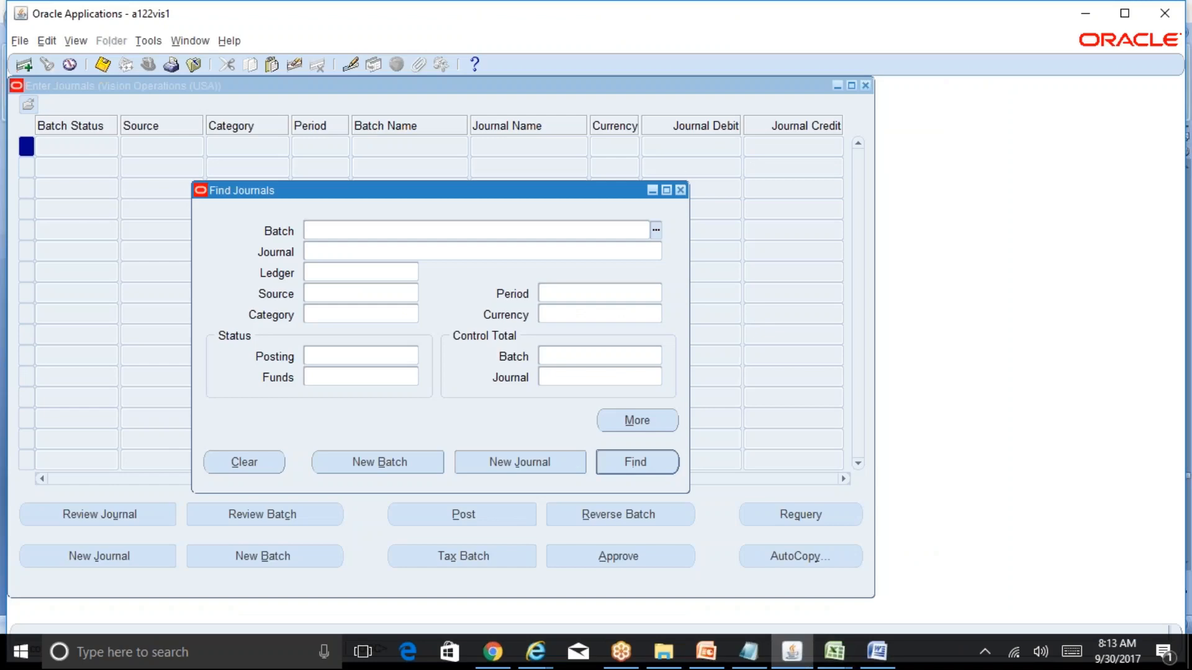
- Close the Find Journals and Enter Journals windows
left_click(680, 191)
left_click(865, 85)
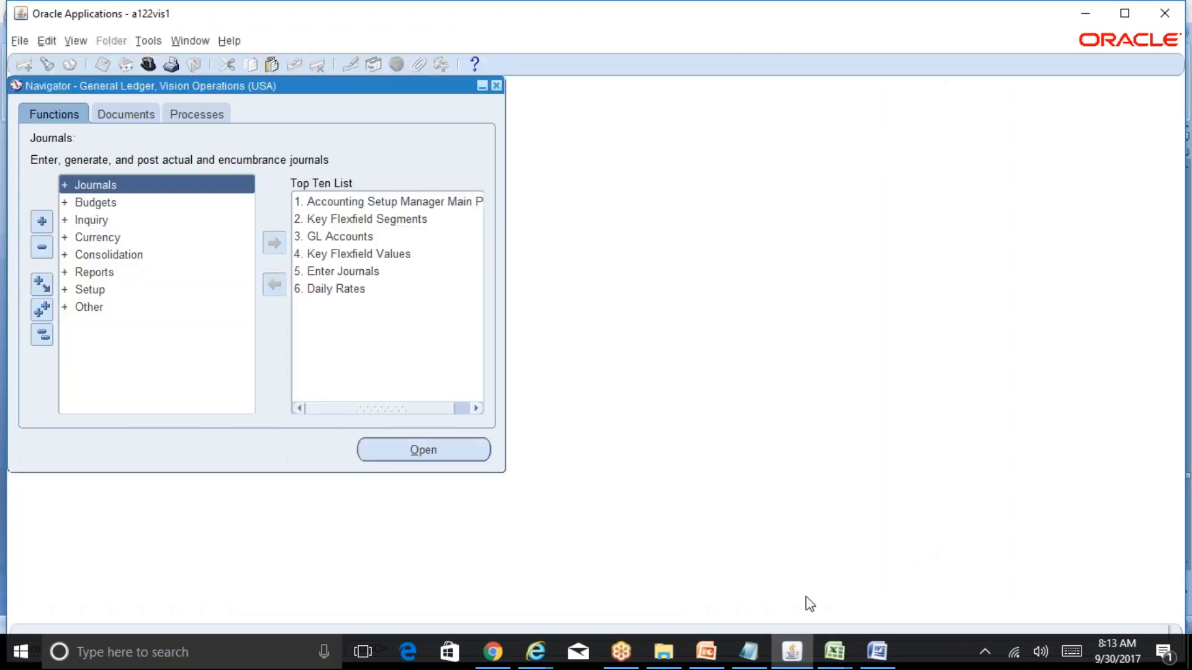
- Switch to the R12 Table of Contents workbook in Excel and review the invoice topics under Oracle Accounts Payables
left_click(835, 653)
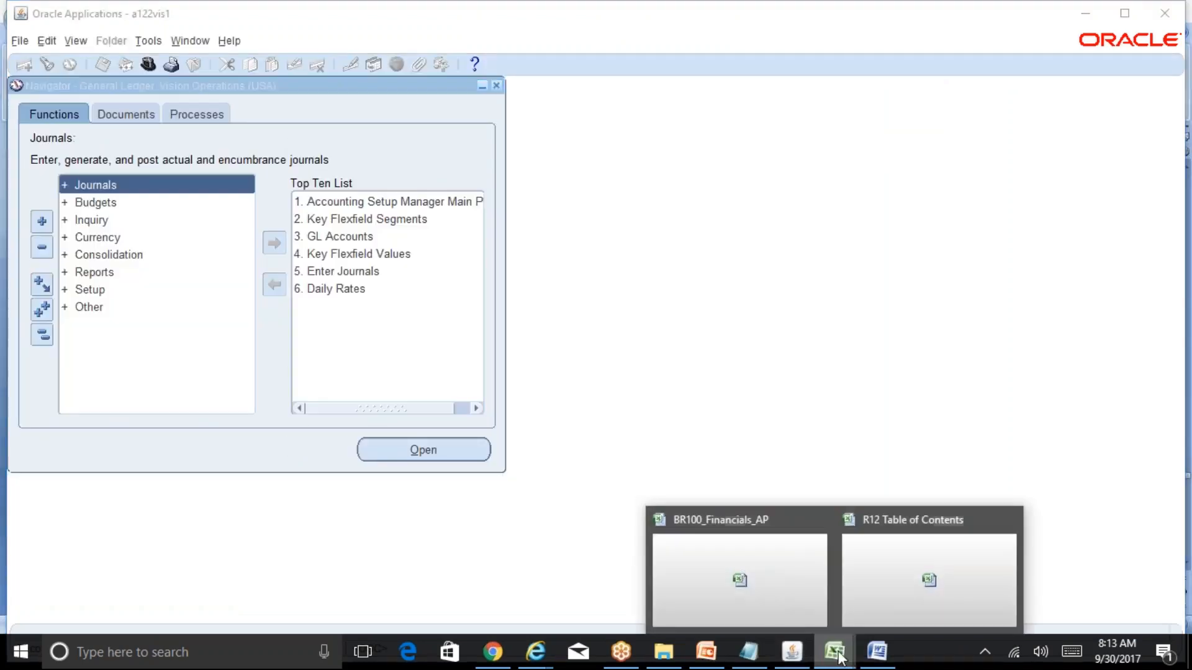
left_click(879, 607)
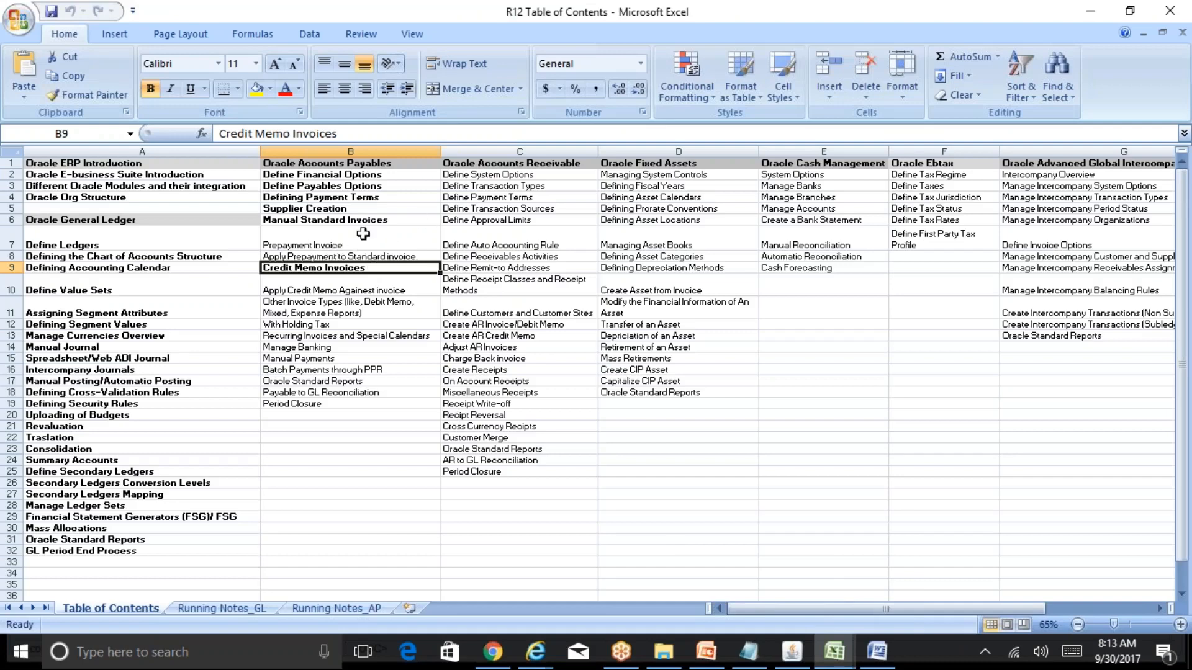
left_click(391, 222)
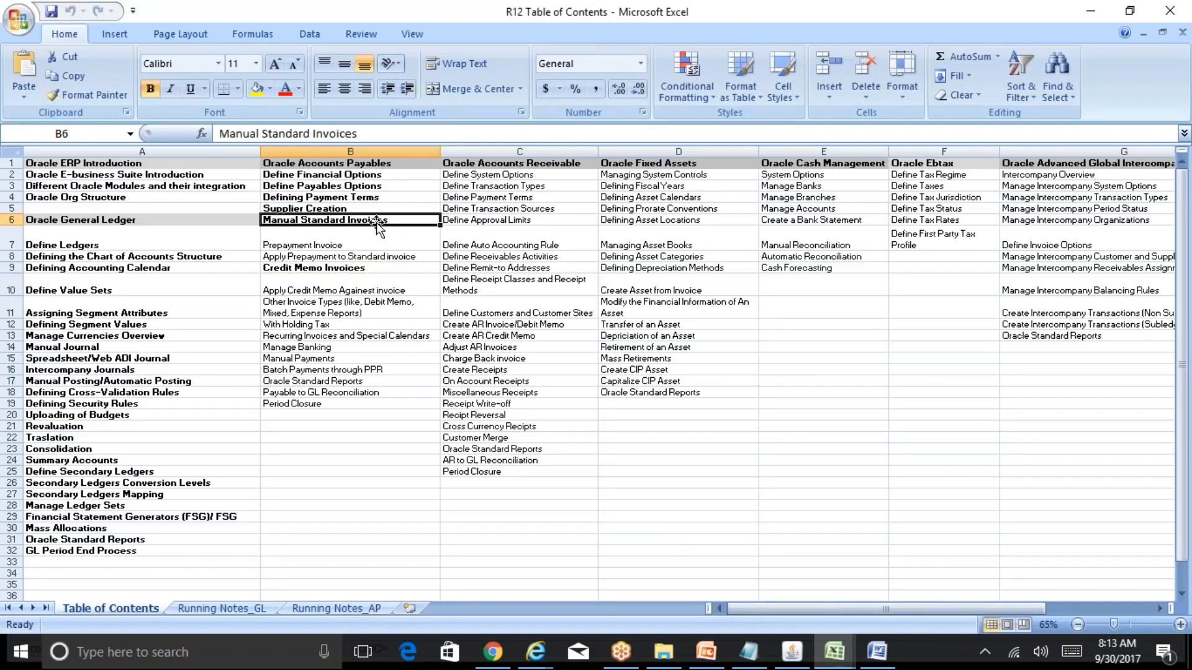
left_click(391, 273)
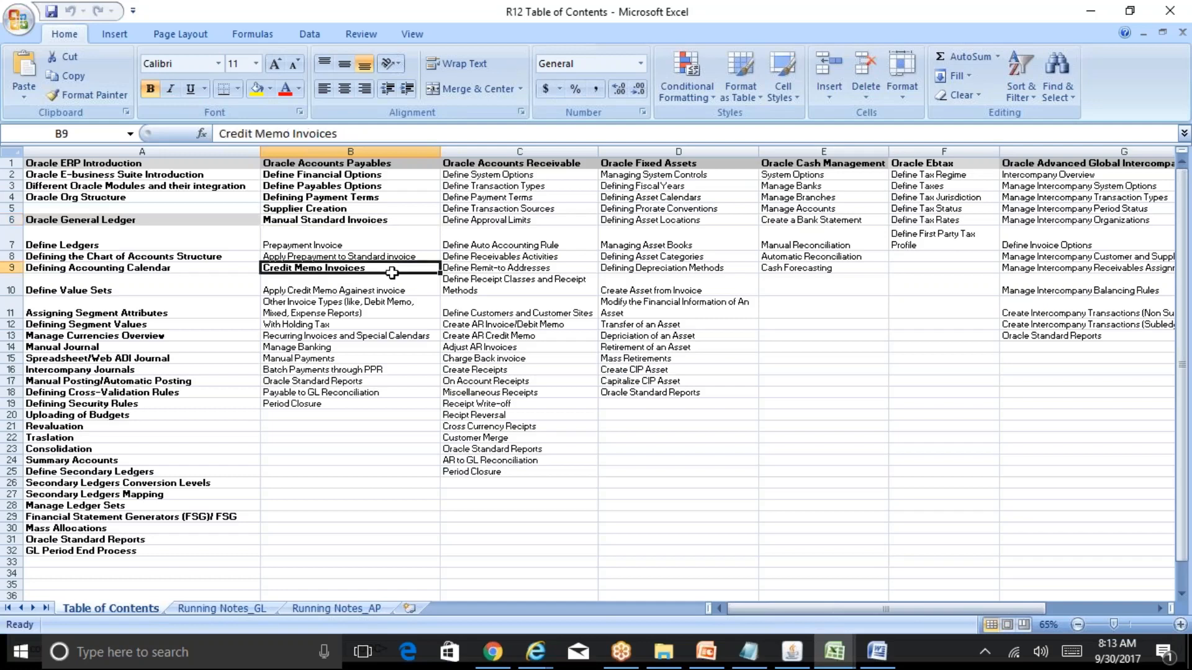
left_click(359, 242)
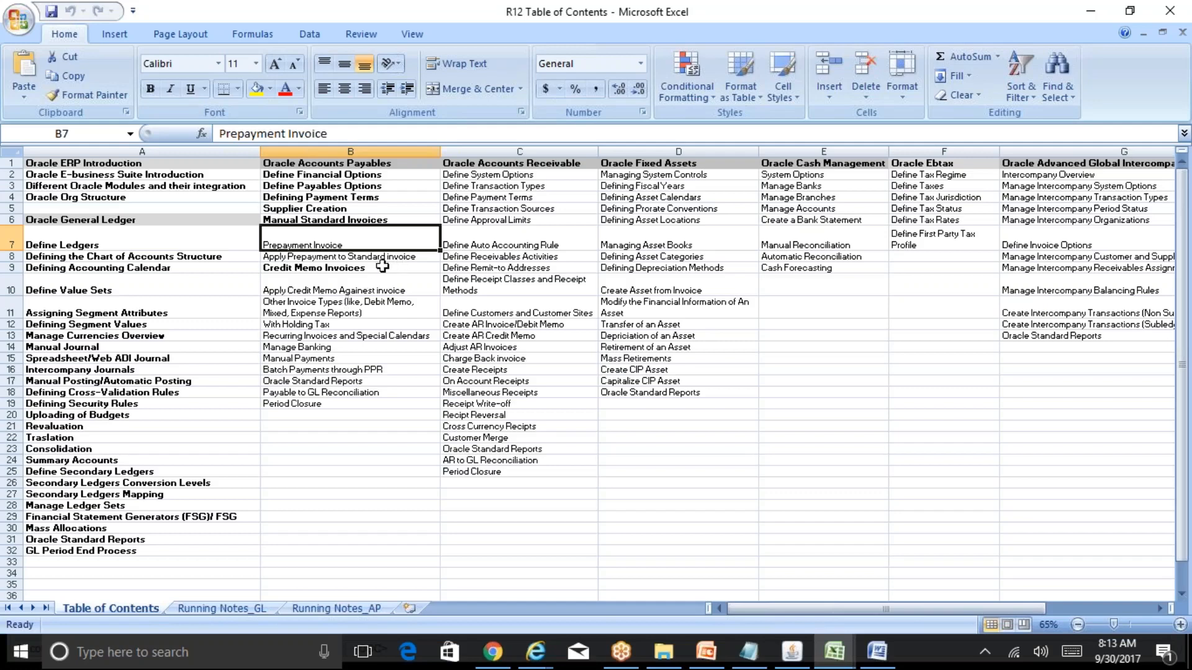
left_click(362, 311)
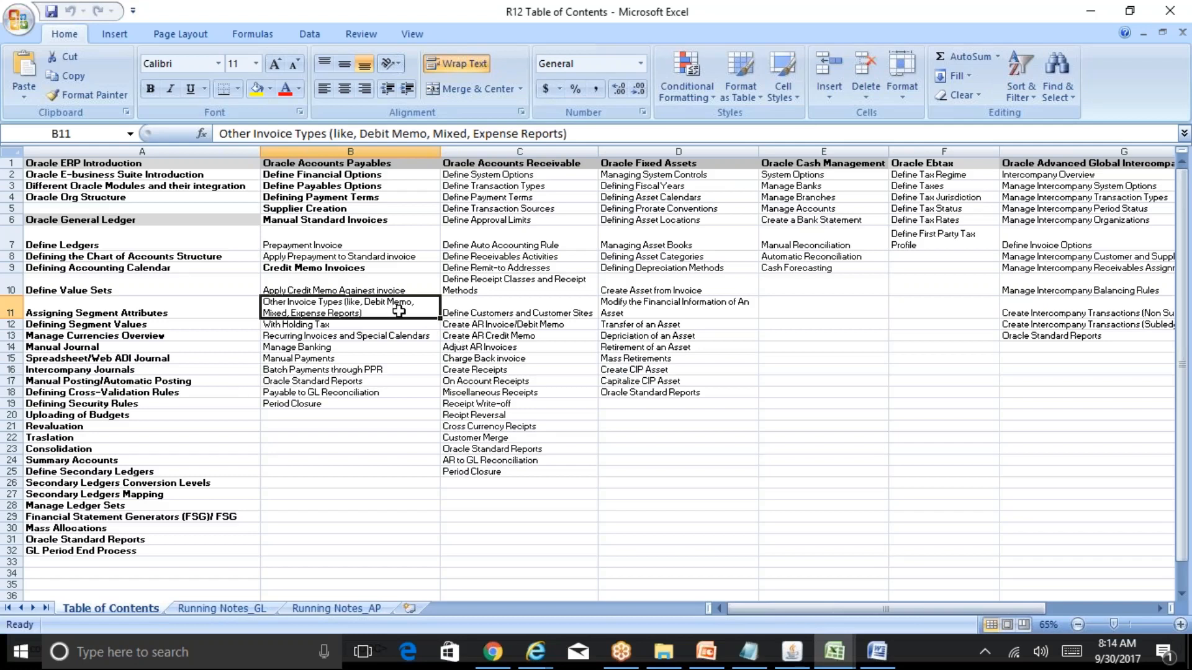
- Switch to Oracle Applications and change the responsibility to Payables Superuser, Reliance Postpaid INR
left_click(791, 651)
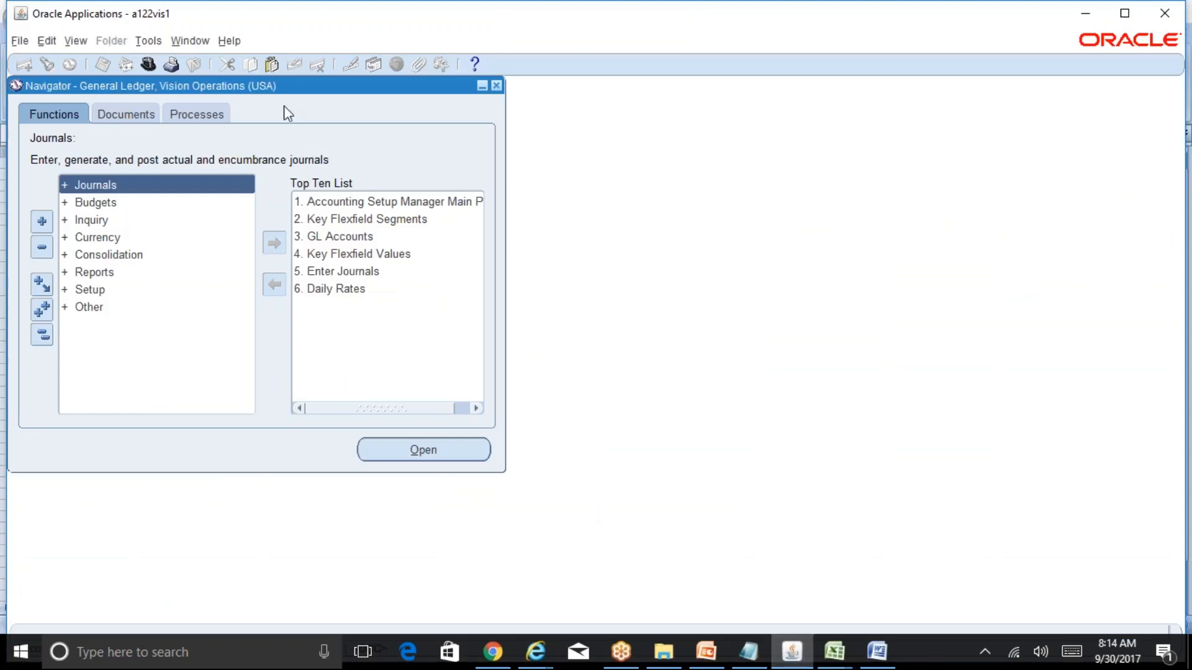
left_click(155, 62)
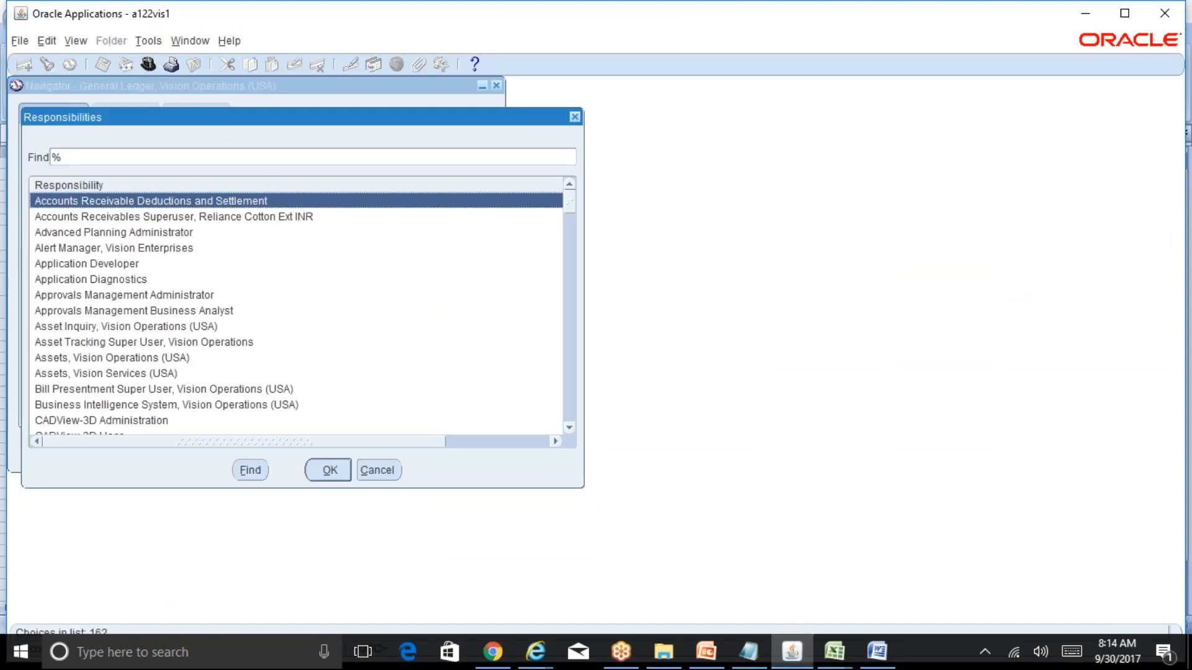
type("p")
key("Right")
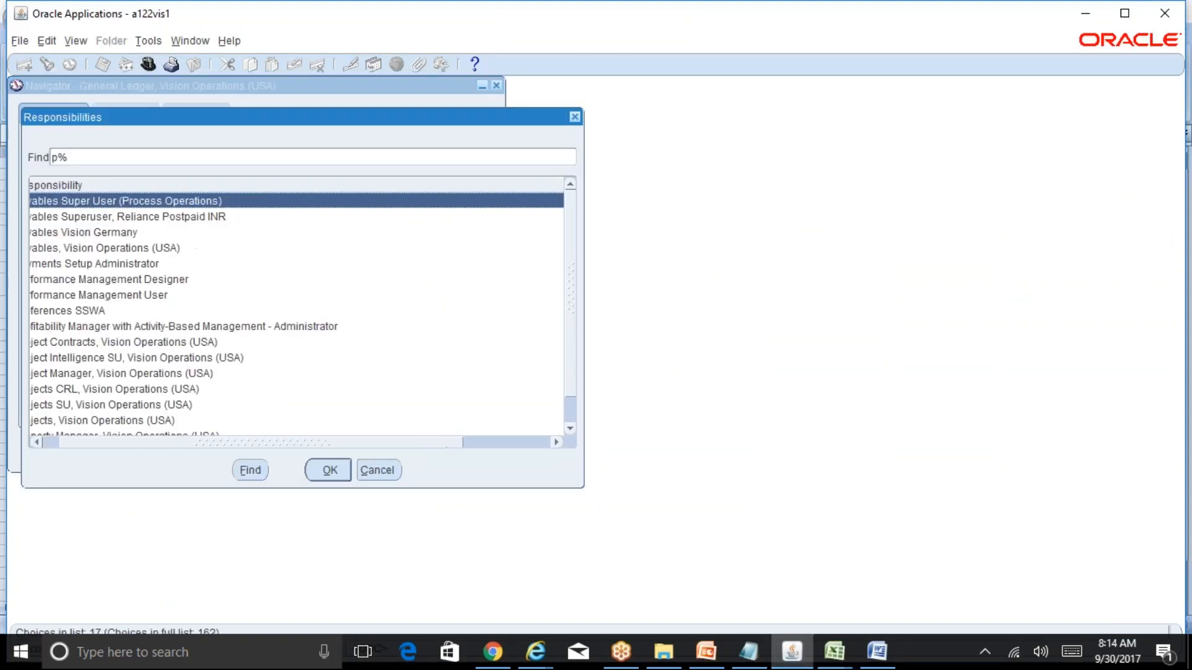
key("Down")
key("Return")
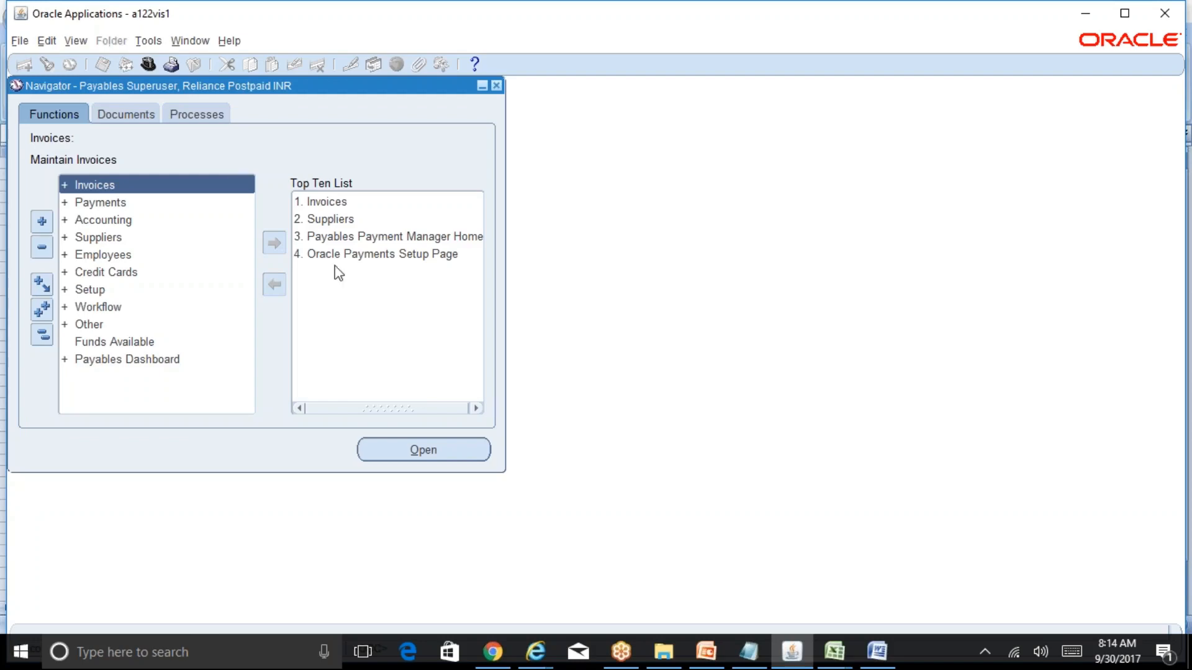
- Switch to the Oracle Ebusiness Suite Training Material document in Word and read the invoice type definitions
left_click(877, 649)
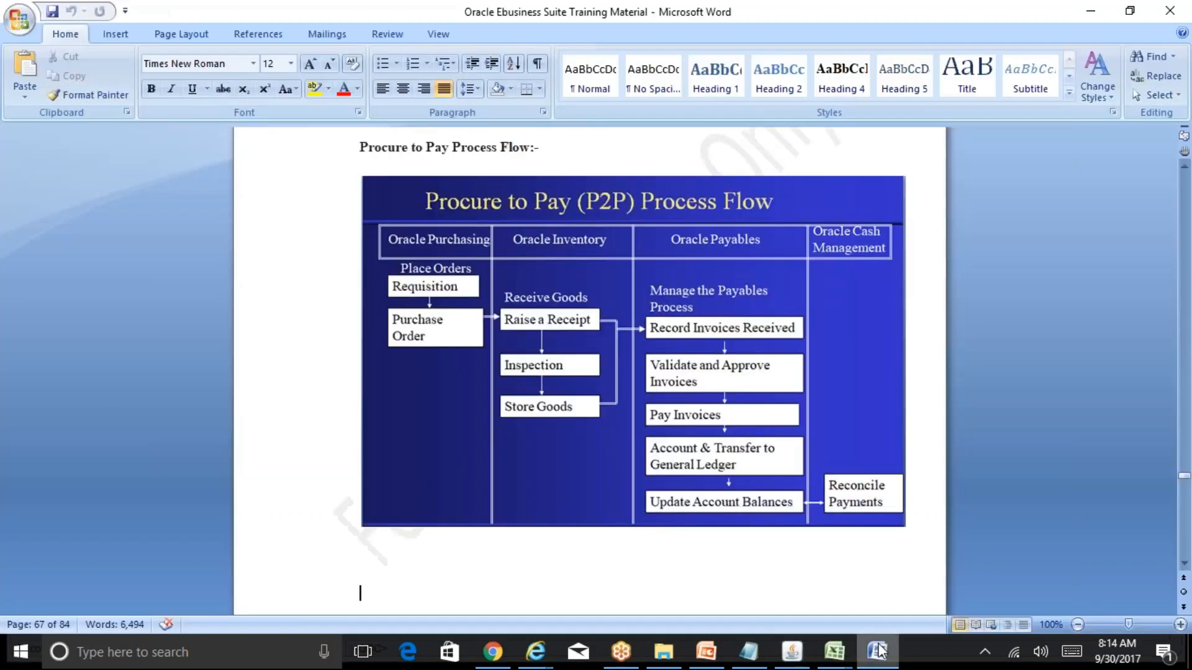
key("Page_Down")
key("Page_Down")
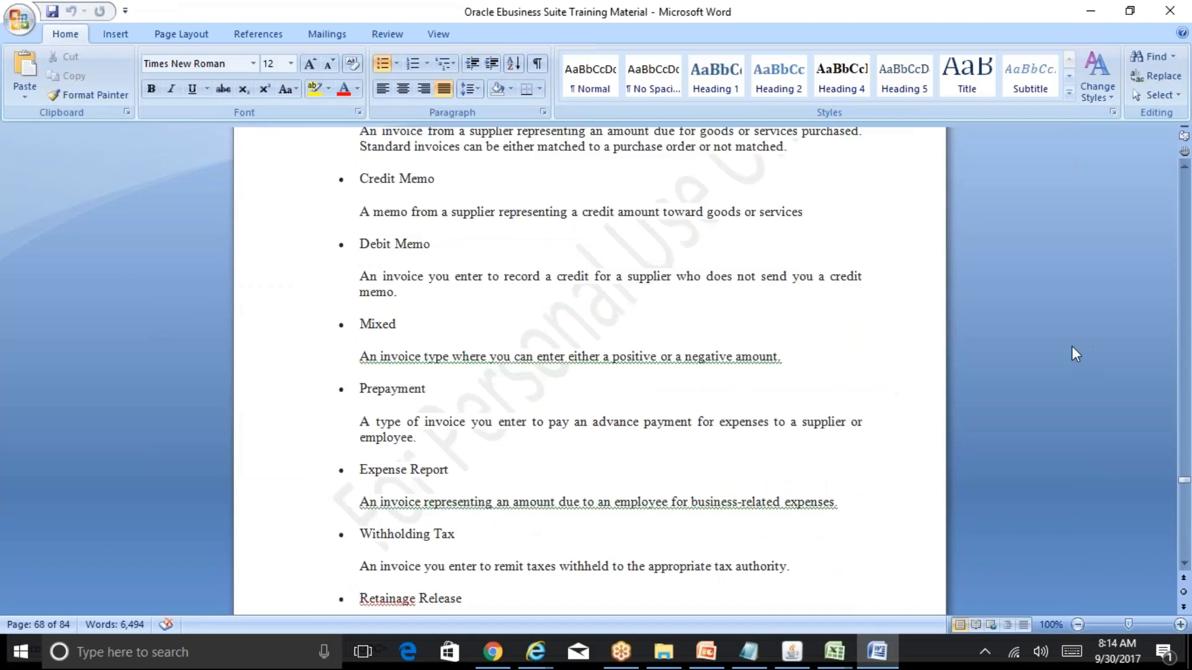
left_click(792, 661)
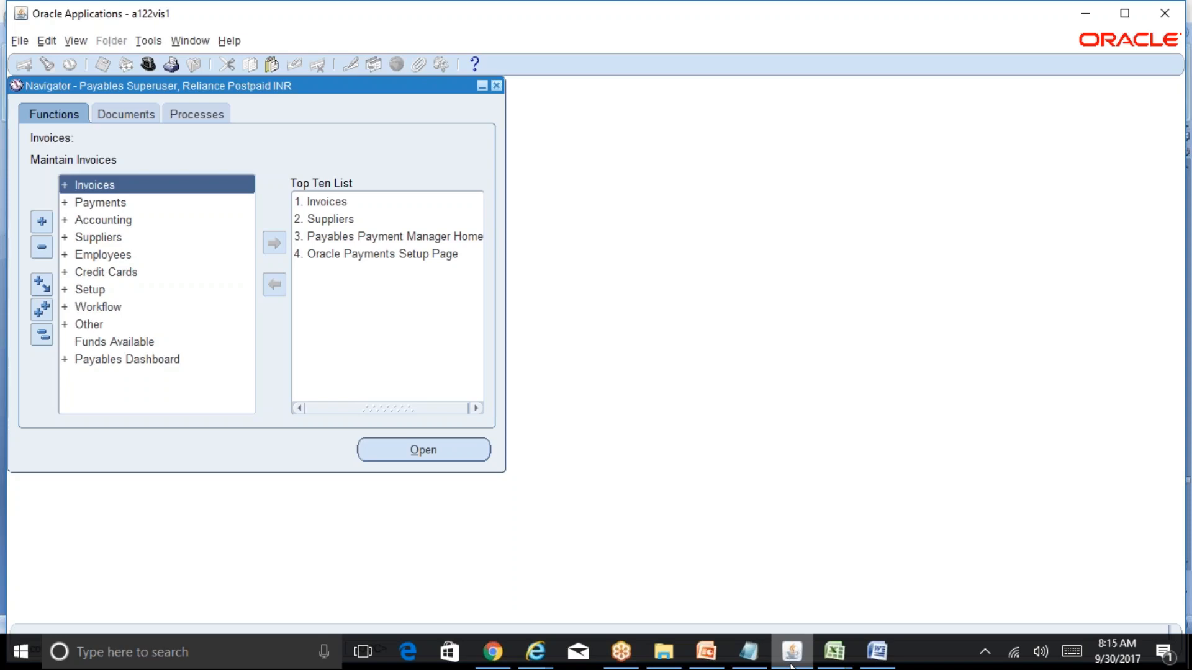
mouse_move(889, 656)
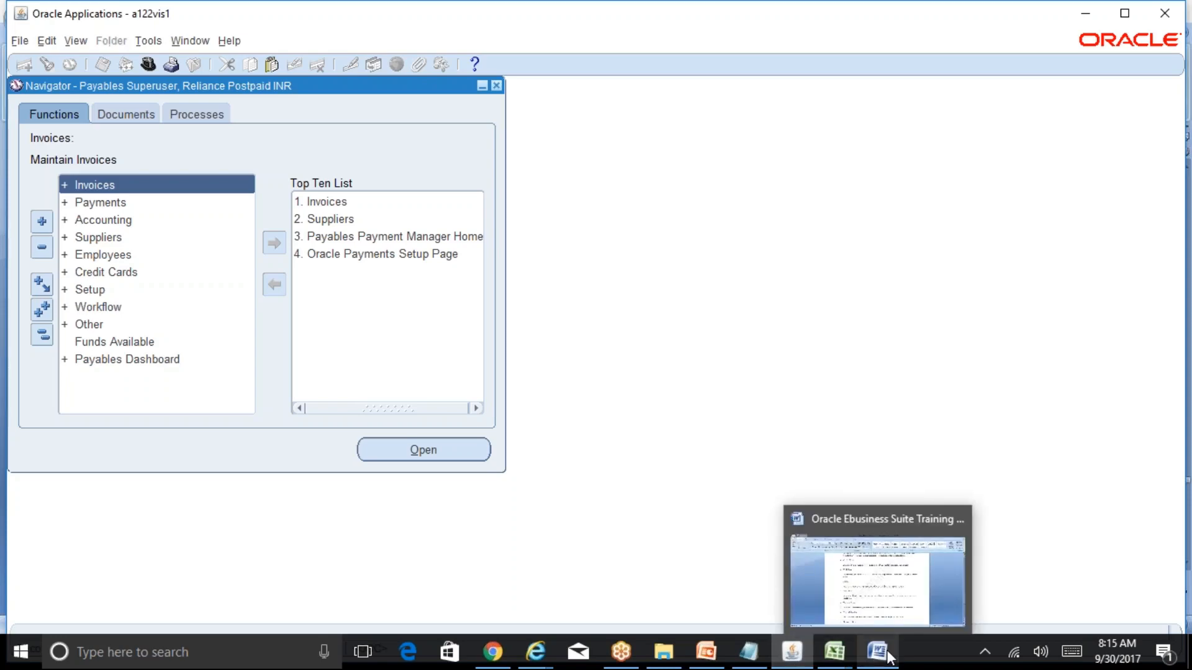
left_click(889, 656)
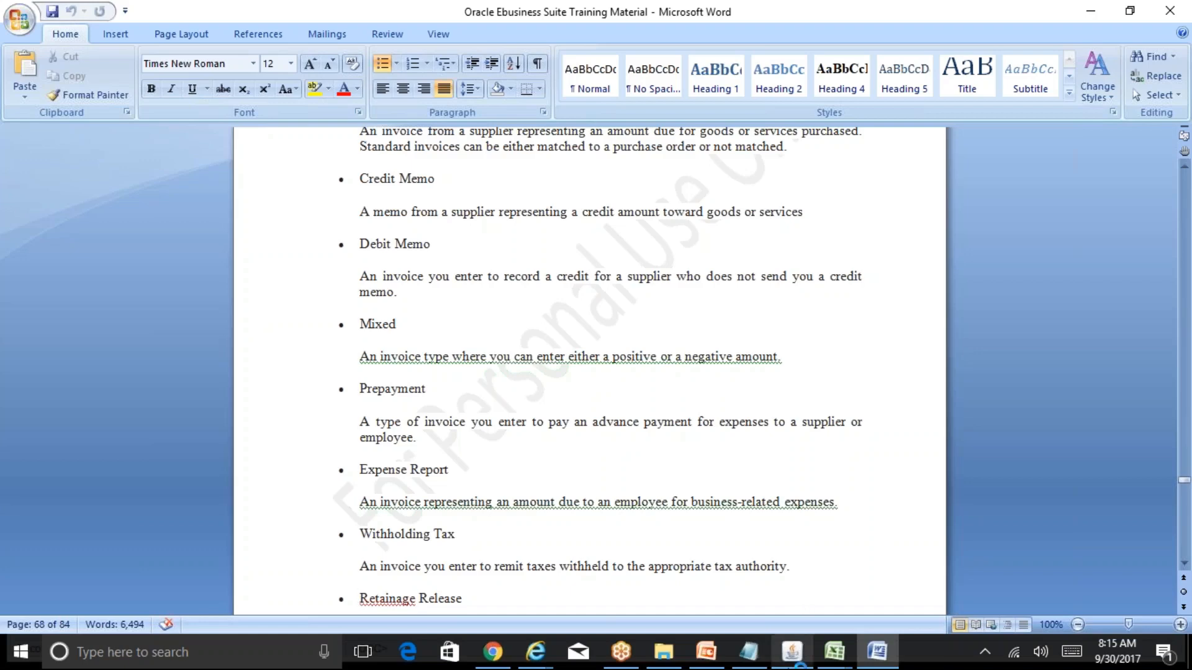
- Return to Oracle Applications and open the Invoices form from the invoice entry functions
mouse_move(795, 663)
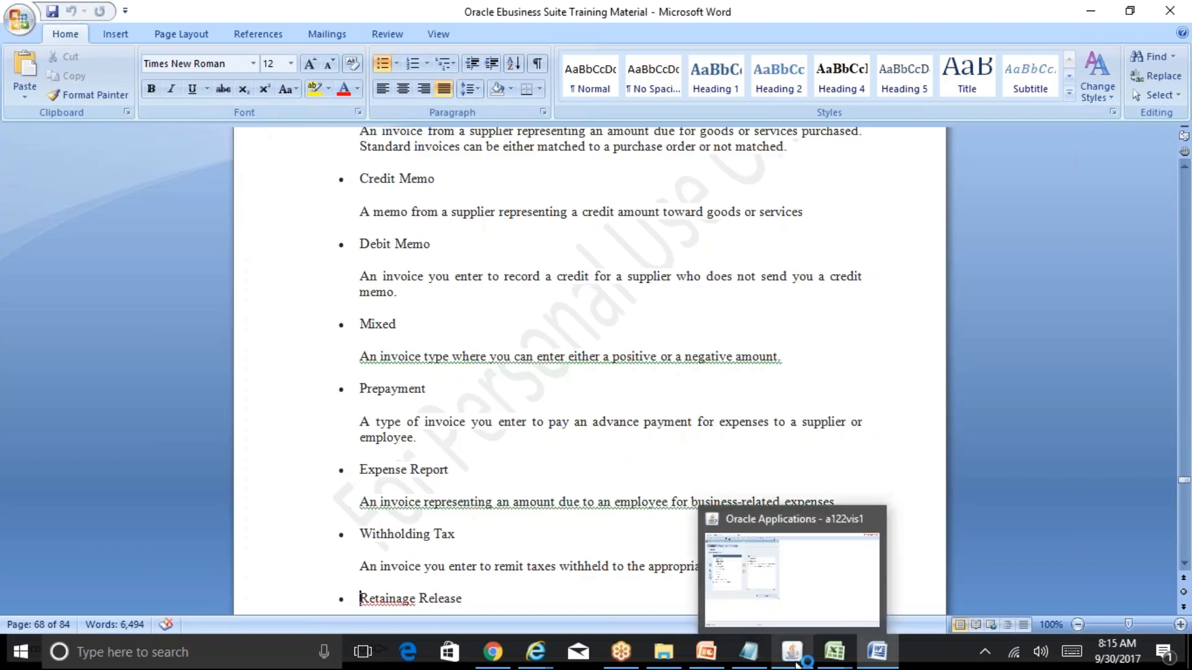
left_click(819, 606)
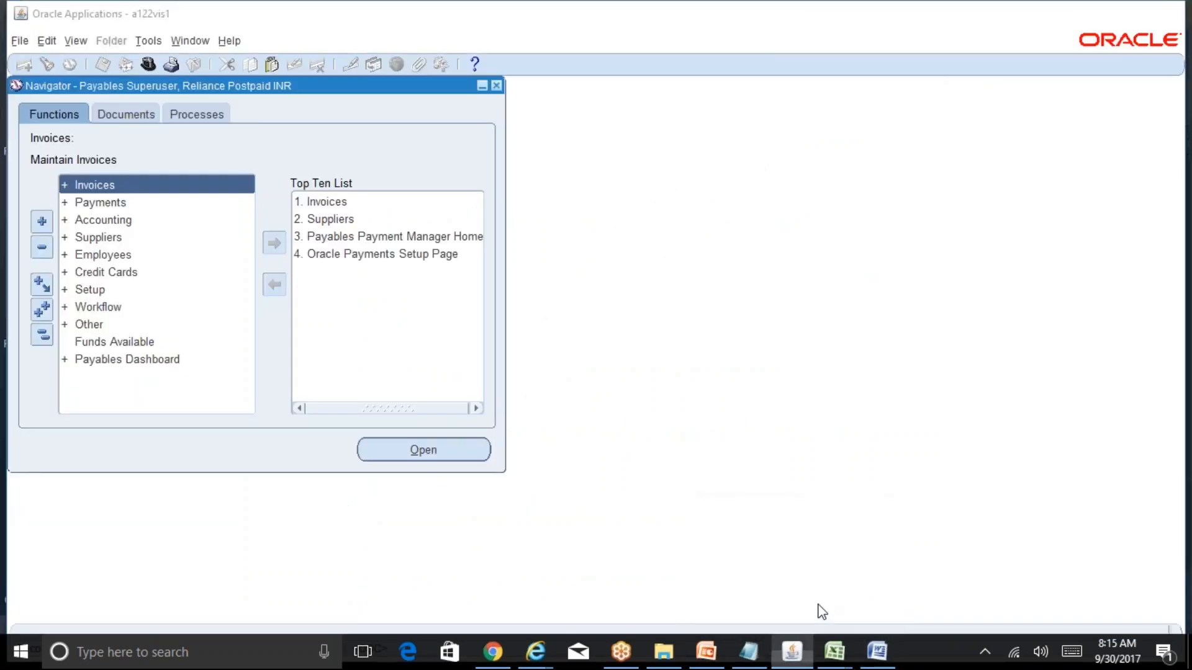
double_click(163, 187)
double_click(166, 202)
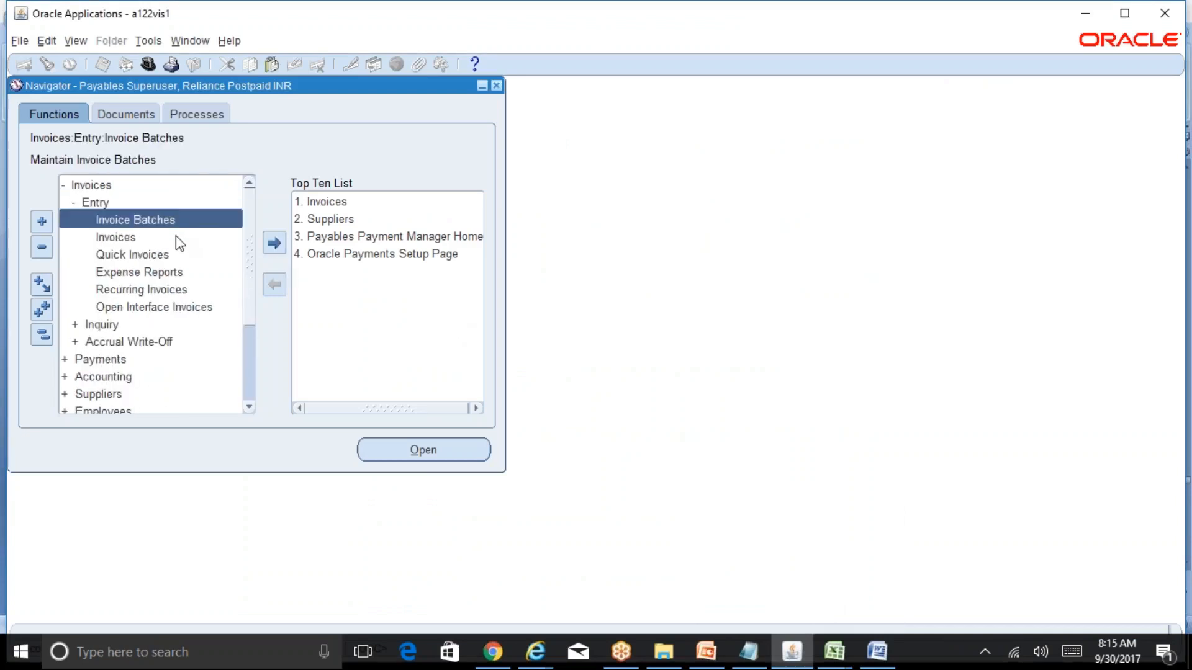
double_click(176, 236)
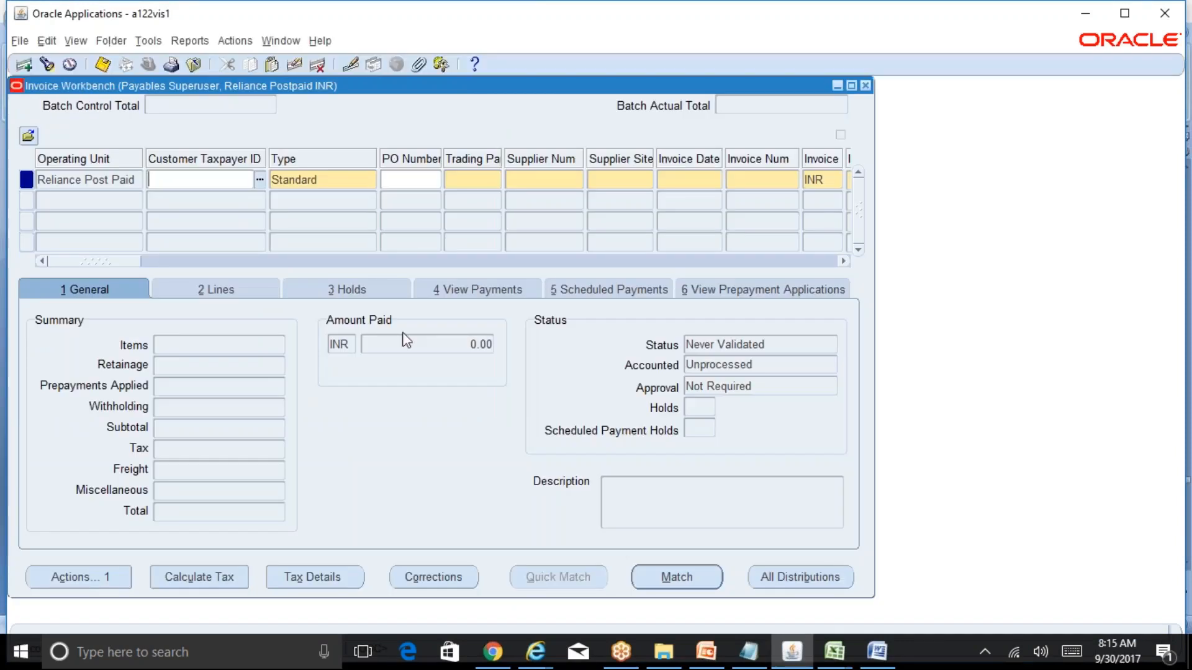
- Assign ABC Vendor as the trading partner of the new Standard invoice, with supplier site ABC_Ahemadabad
left_click(467, 180)
type("abc vend")
key("Tab")
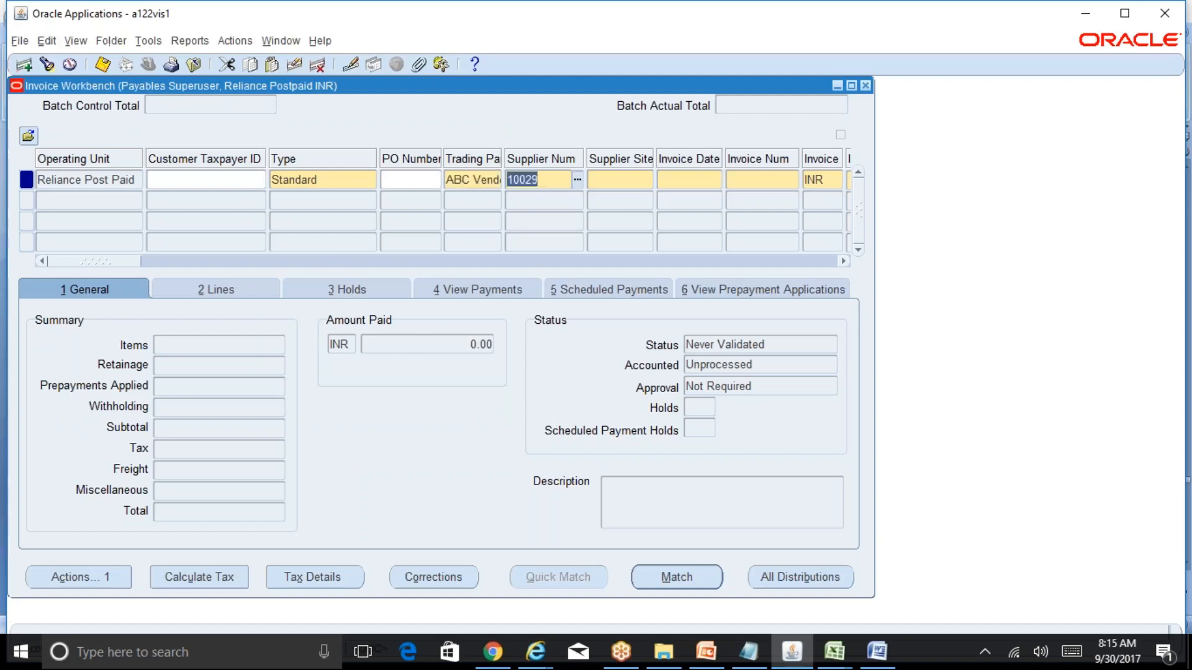
key("Tab")
key("ctrl+l")
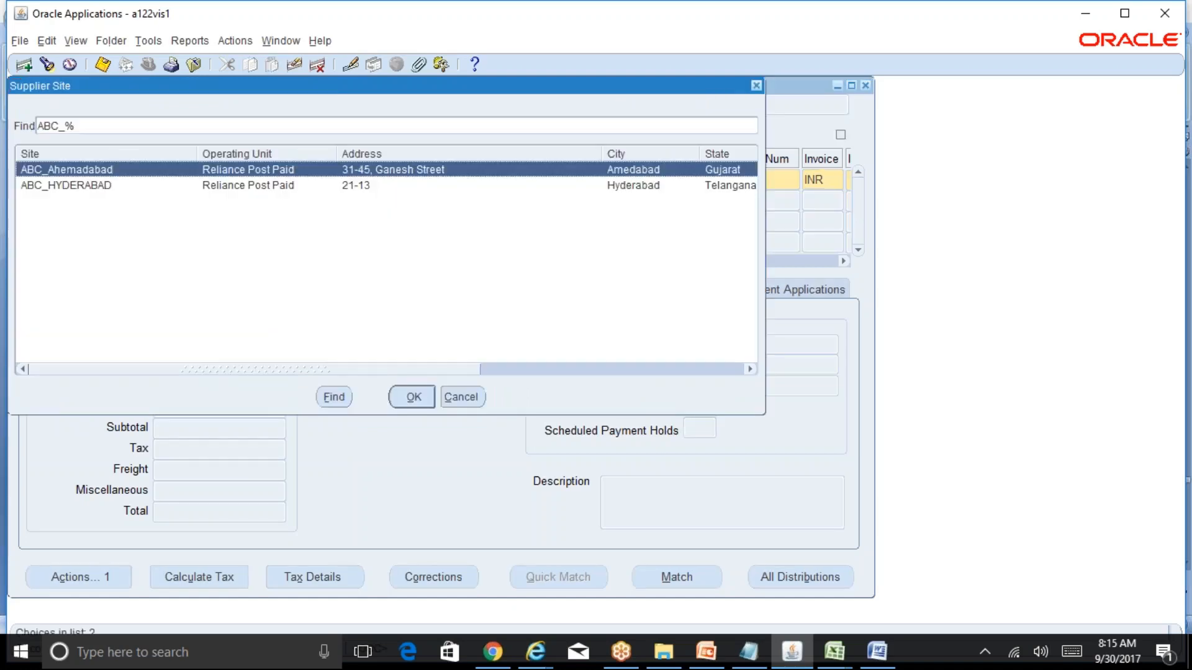
key("Return")
key("Tab")
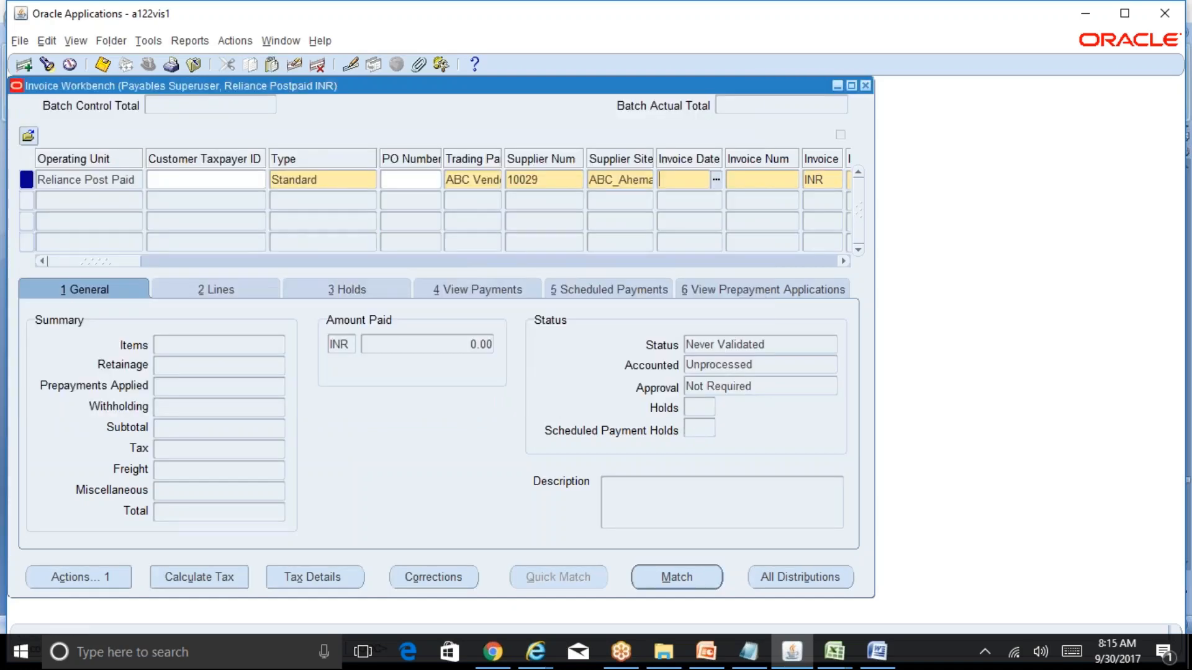
- Enter invoice date 30-SEP-2017, invoice number ABC5000 and an invoice amount of 75000, keeping INR as the currency
type("30-SEP")
type("-2017")
key("Tab")
type("ABC5000")
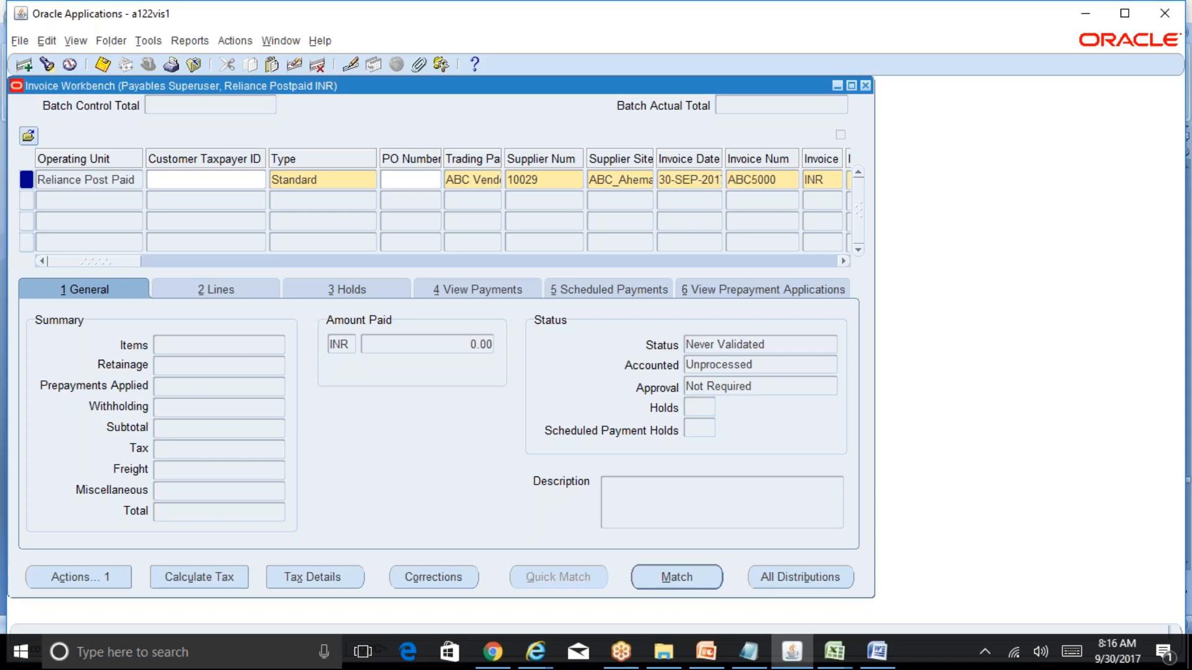
key("Tab")
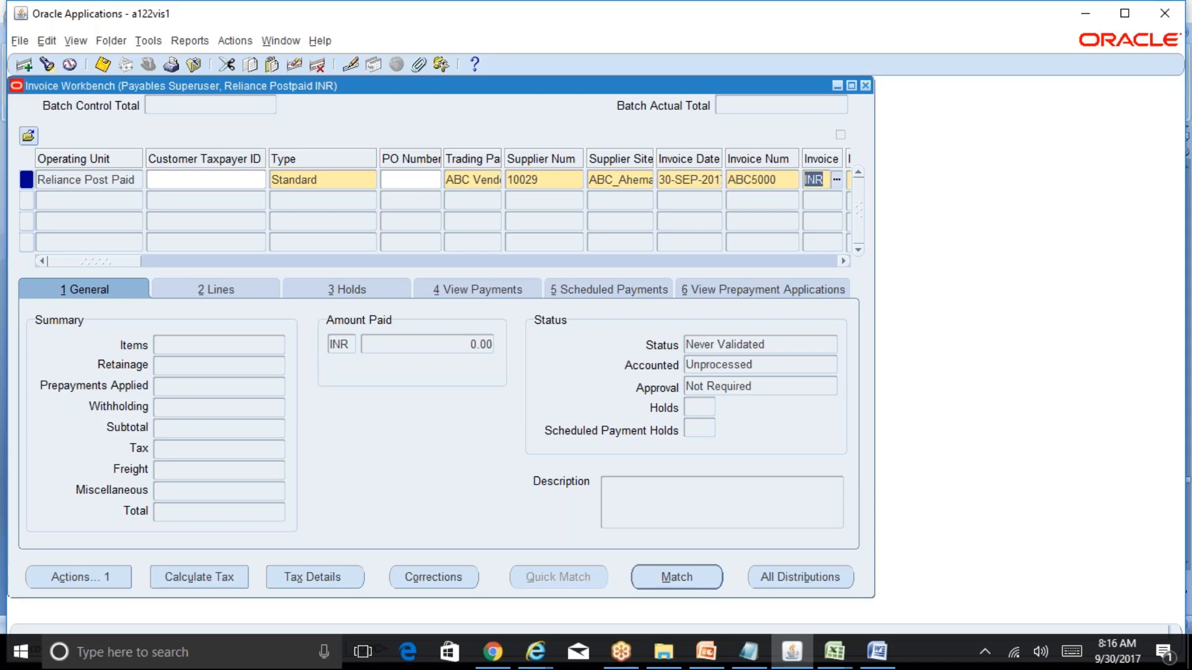
key("Tab")
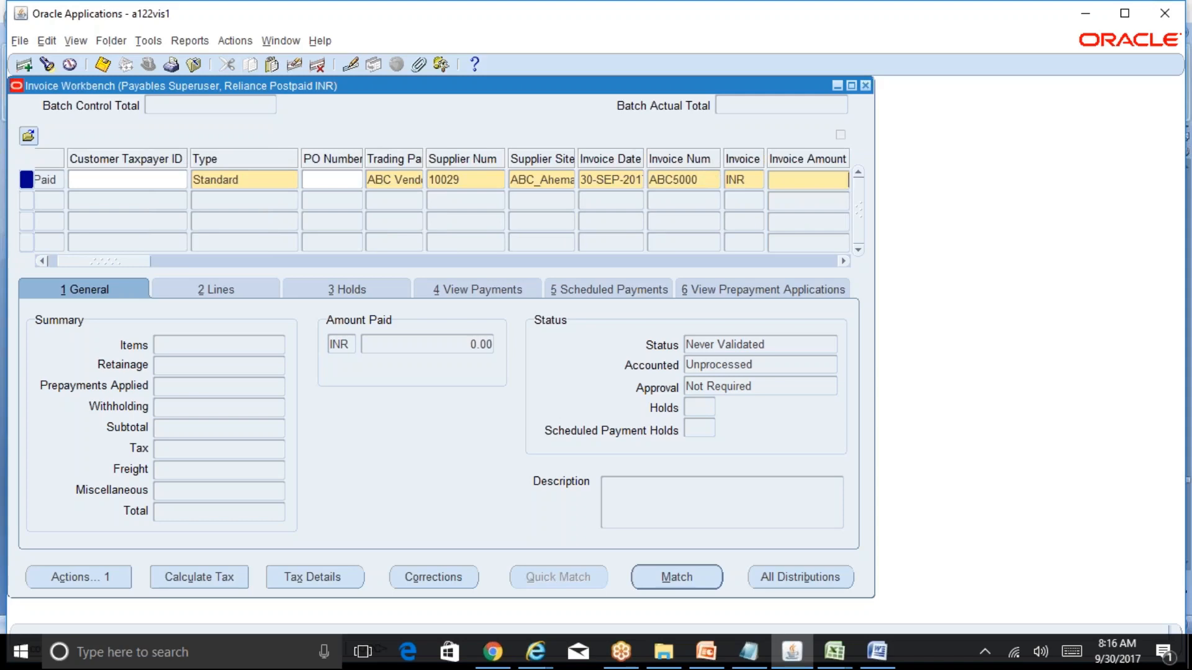
type("75000")
- Review the invoice header's GL date, payment terms and payment method
left_click_drag(133, 266, 247, 261)
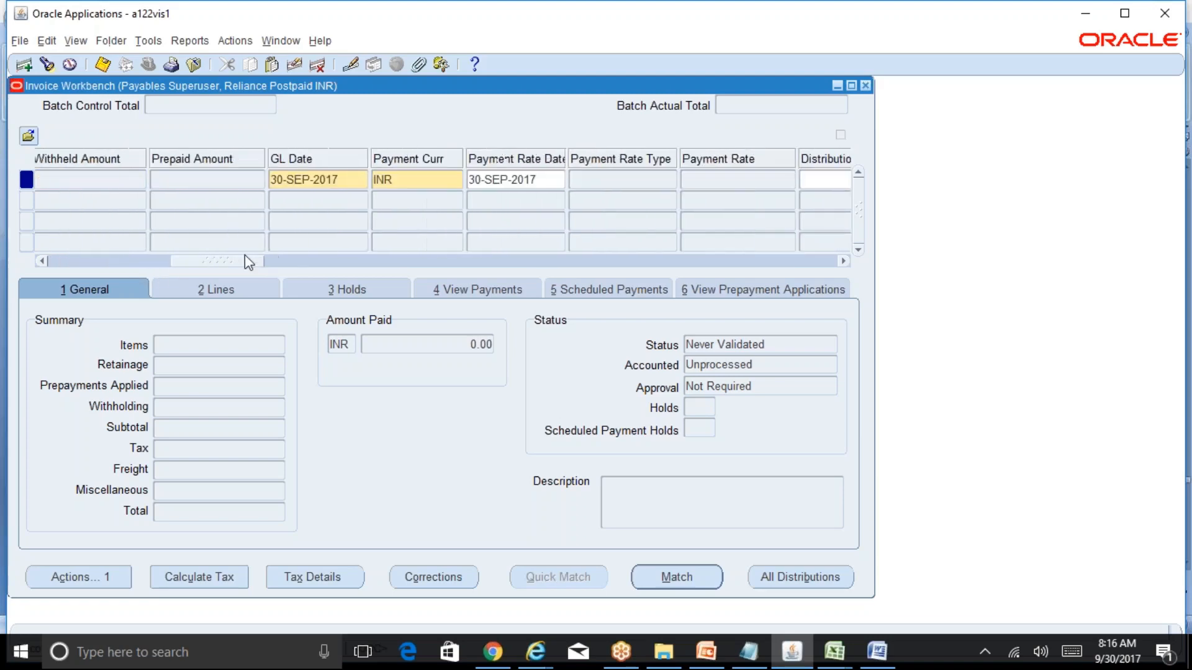
left_click(346, 179)
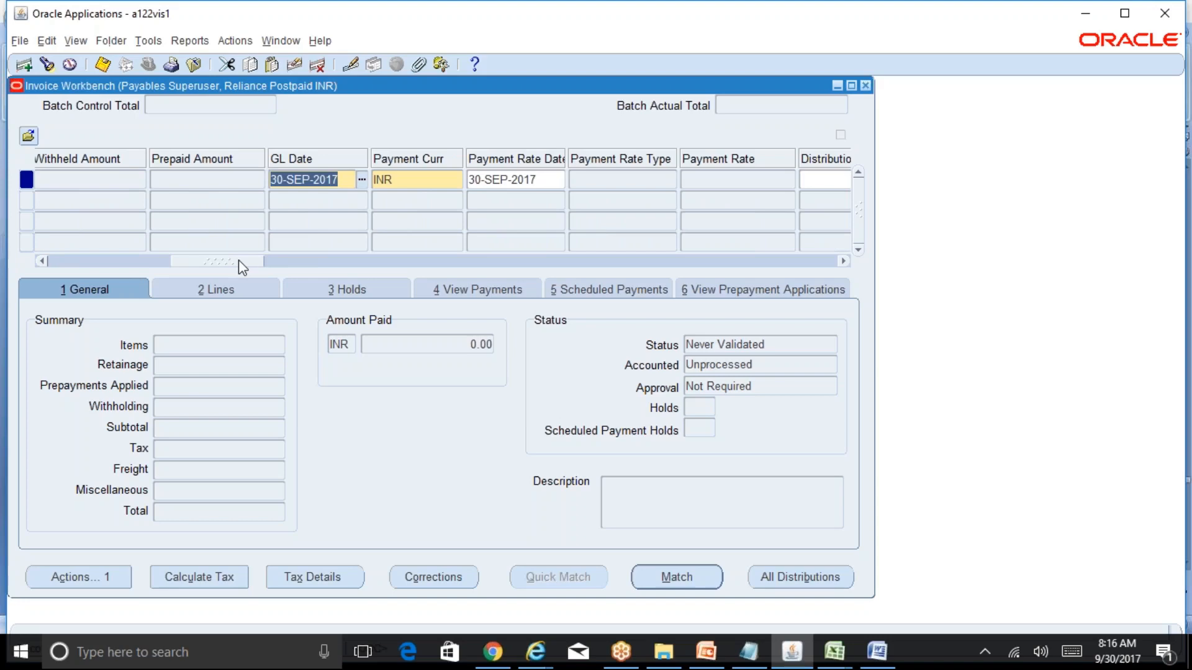
left_click_drag(238, 260, 468, 253)
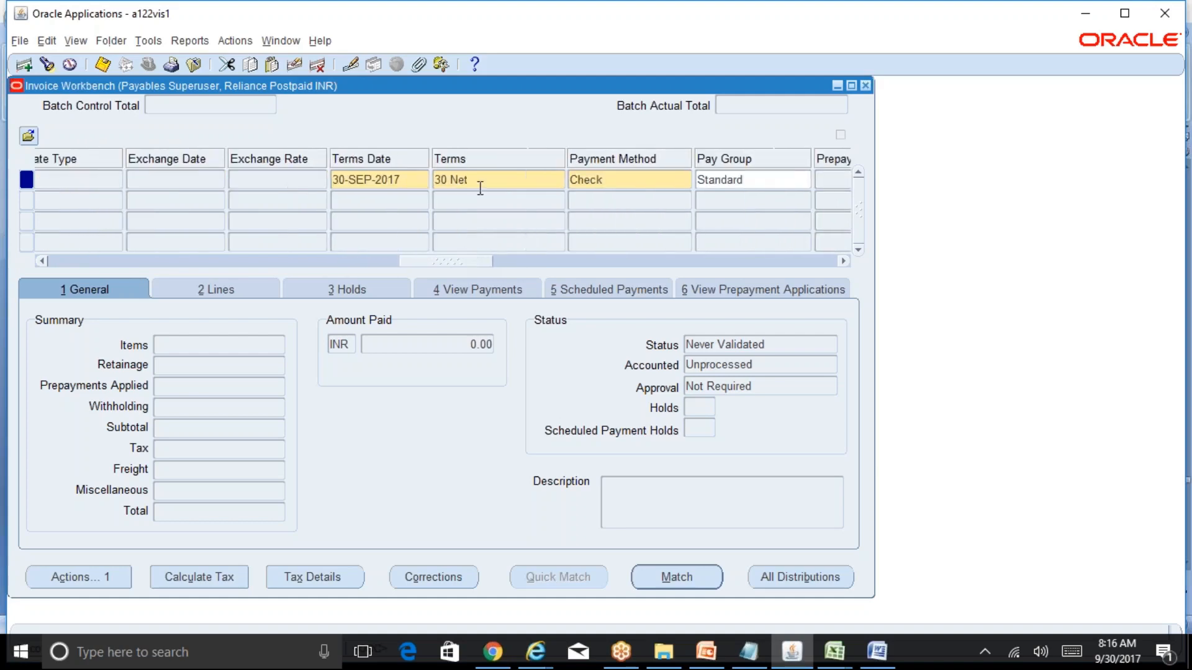
left_click(520, 177)
left_click(655, 181)
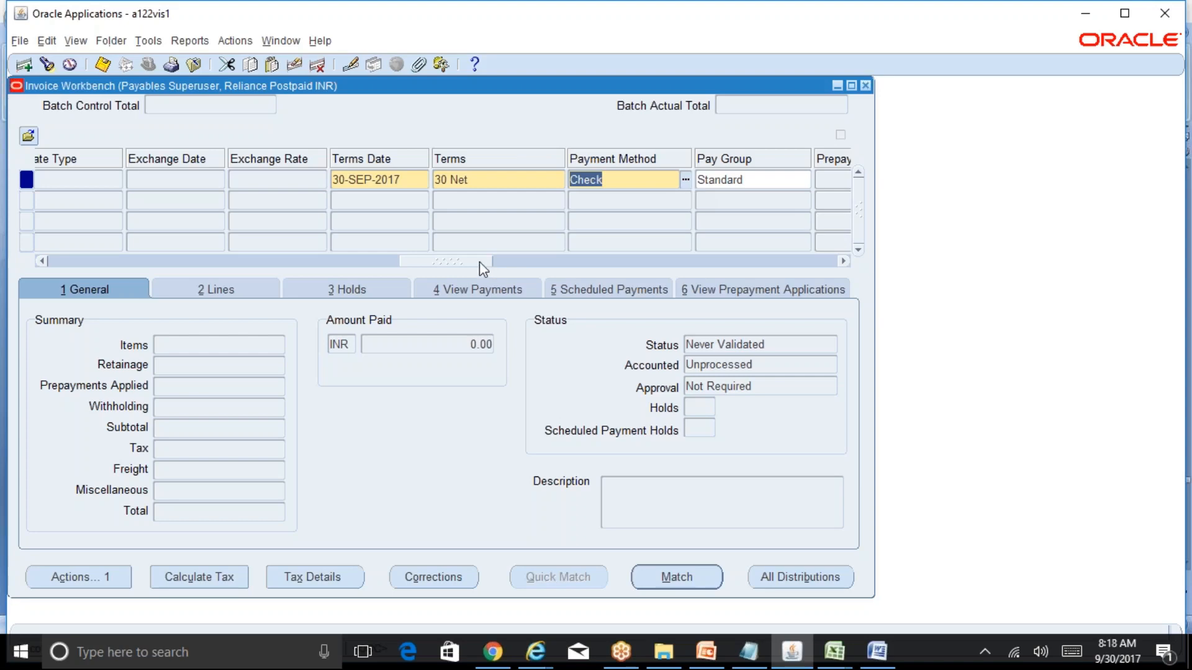
- Enter an amount of 75000 for Item line 1 of the invoice
left_click_drag(480, 262, 146, 271)
left_click(203, 289)
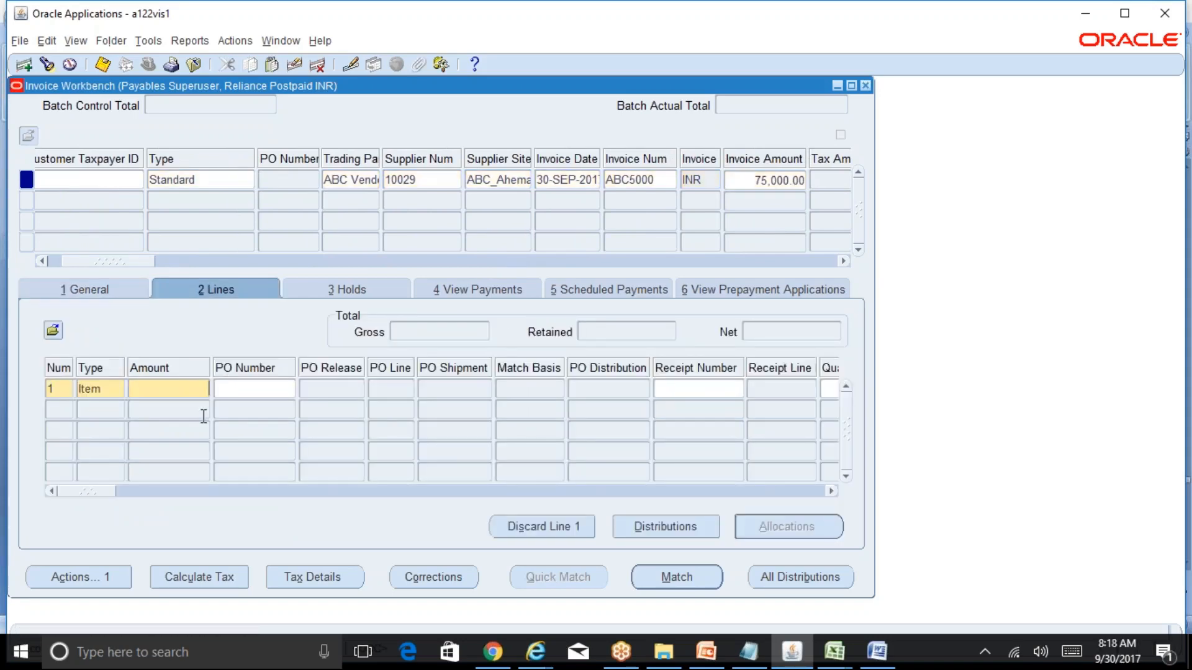
type("75000")
- Open the distributions for the invoice line and set the first Item distribution's amount to 75000
left_click(701, 535)
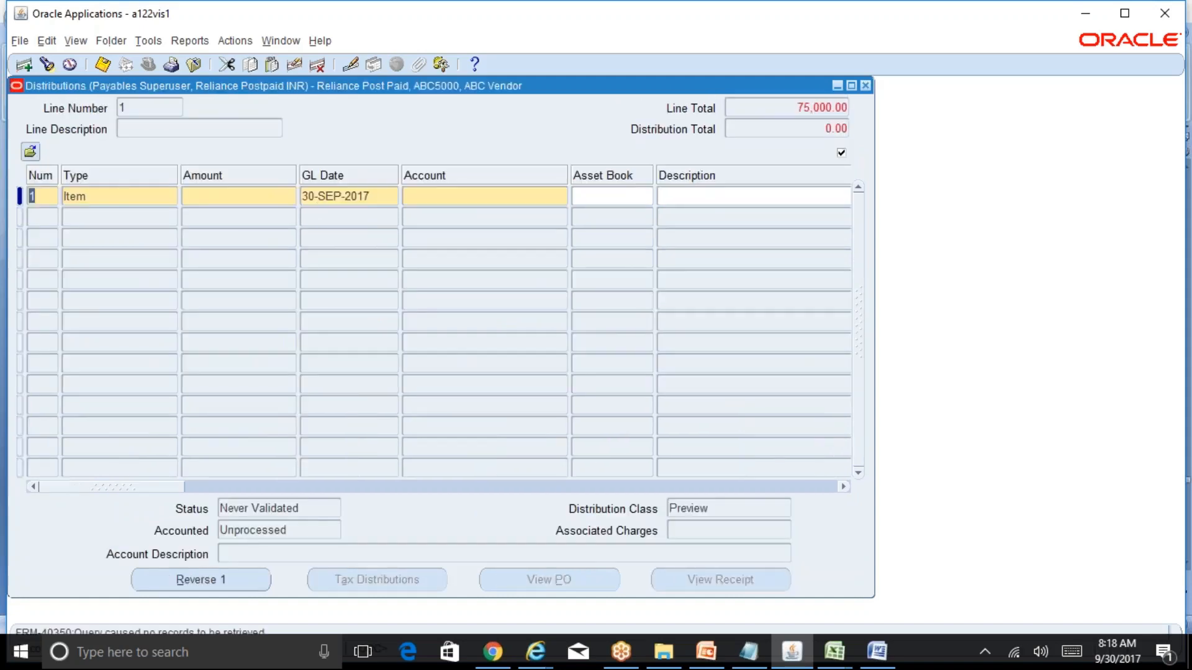
key("Tab")
key("Tab")
type("75000")
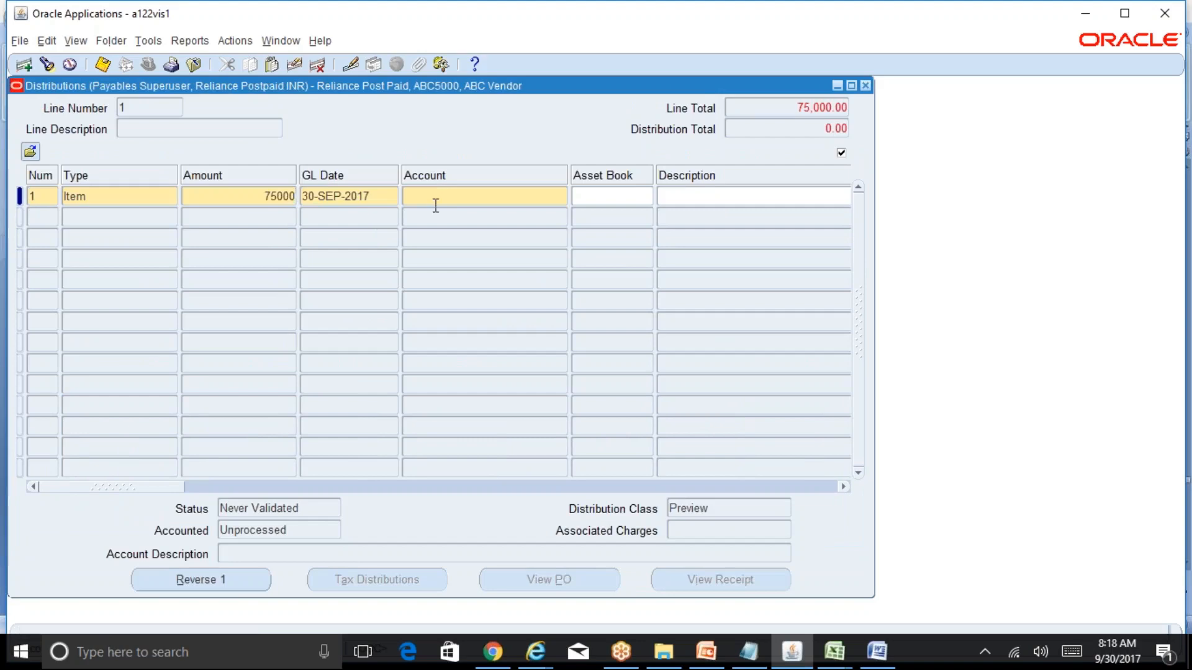
key("Tab")
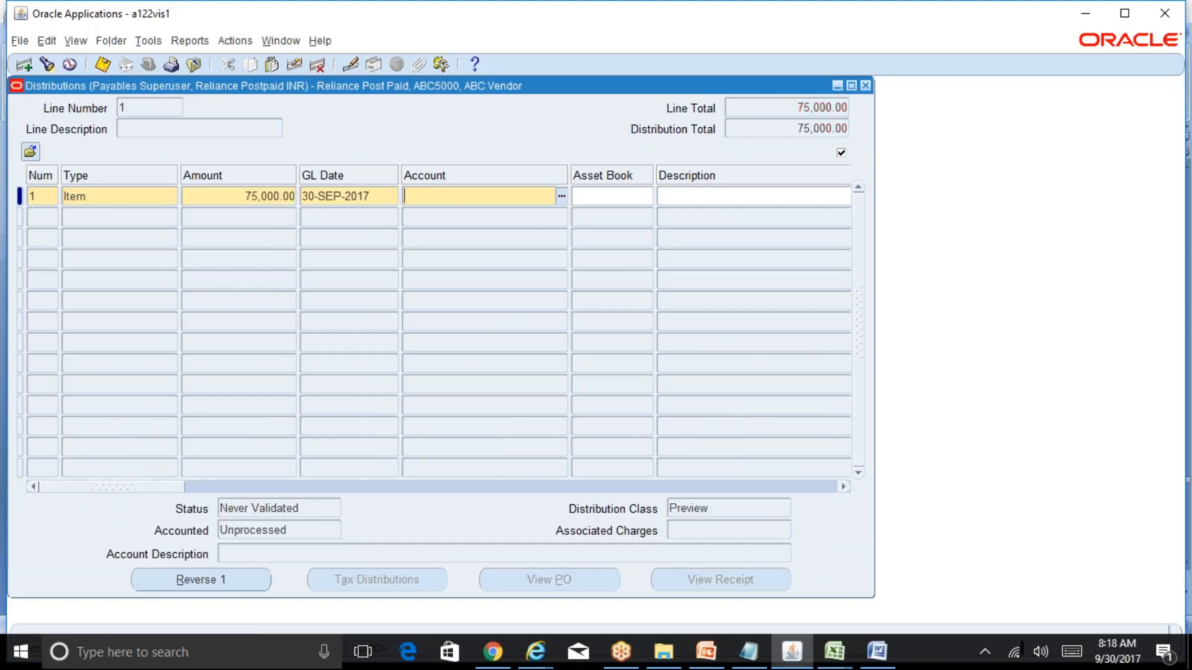
- Enter company 01 and department 000 in the Item distribution's accounting flexfield
type("01")
key("Tab")
type("0")
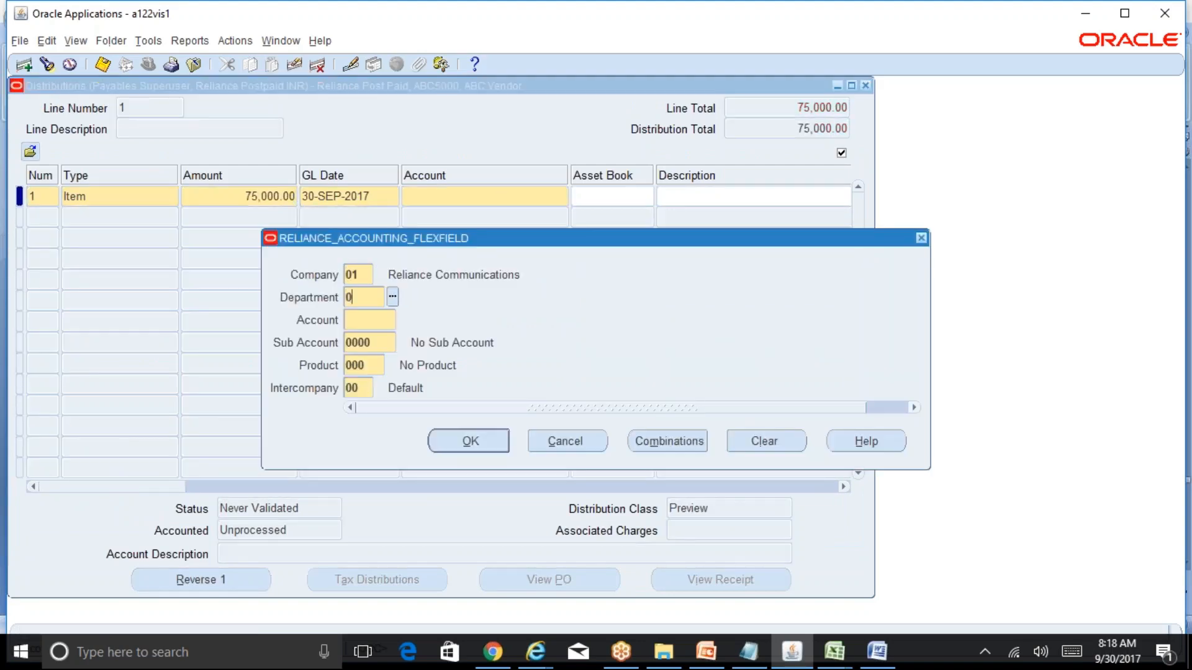
type("00")
key("Tab")
- Look up accounts beginning with "Office", choose 7460 Office Supplies with the default remaining segments, and save the distribution
key("ctrl+l")
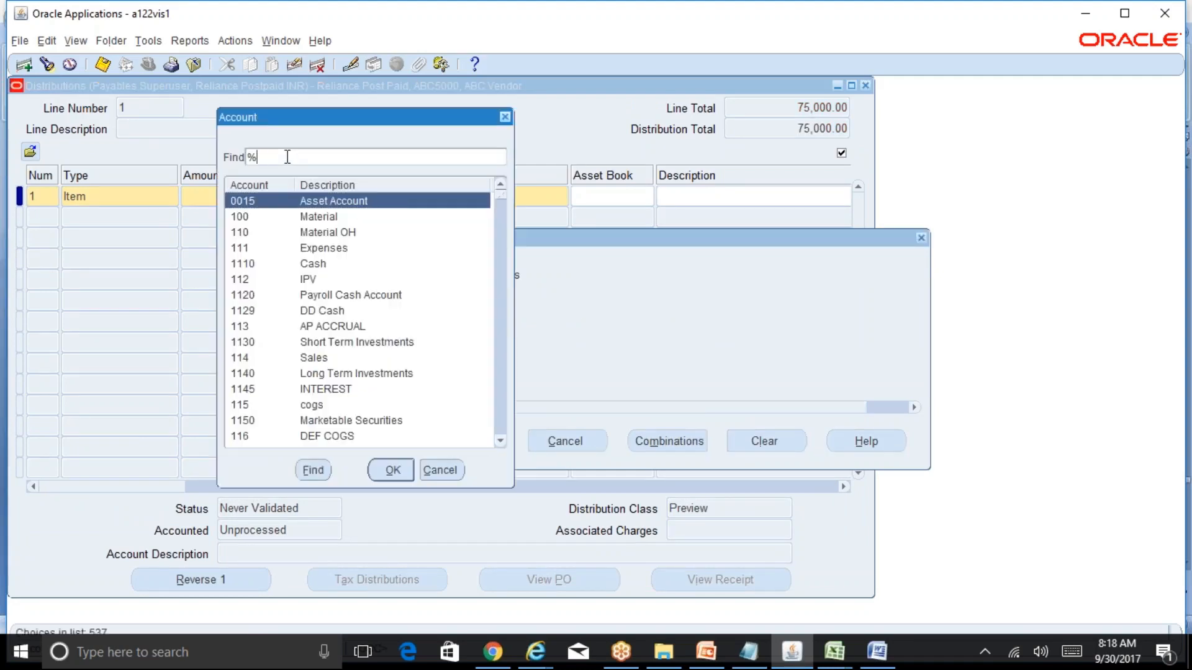
type("Office%")
key("Return")
key("Down")
key("Down")
key("Return")
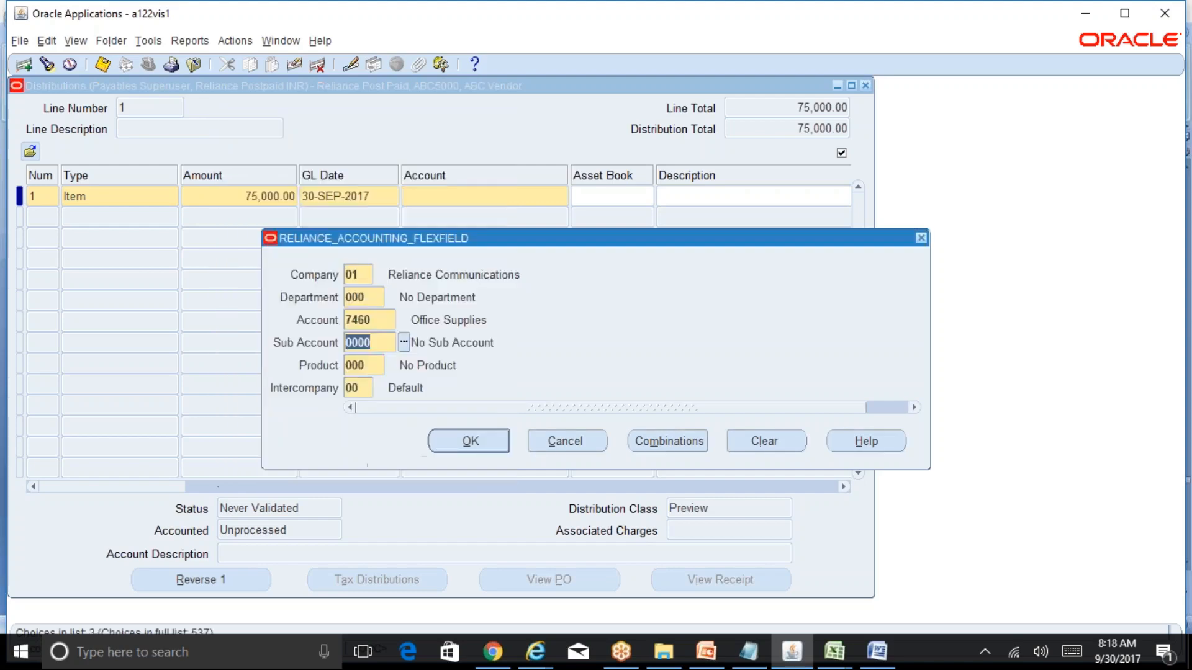
left_click(496, 437)
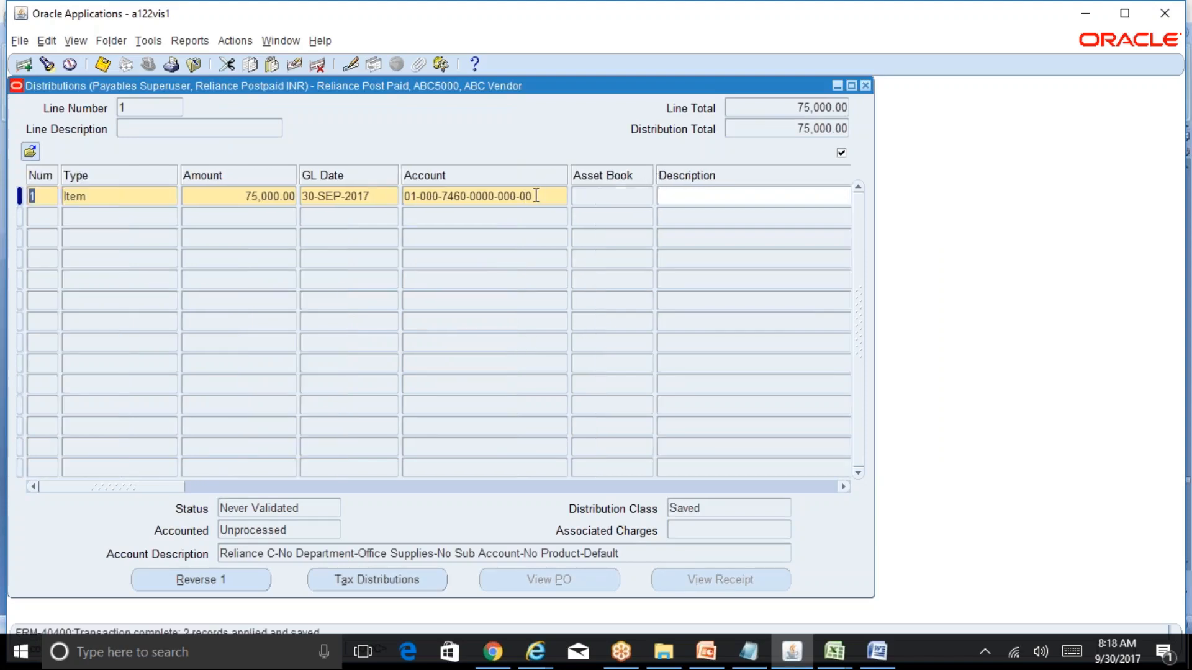
left_click(535, 195)
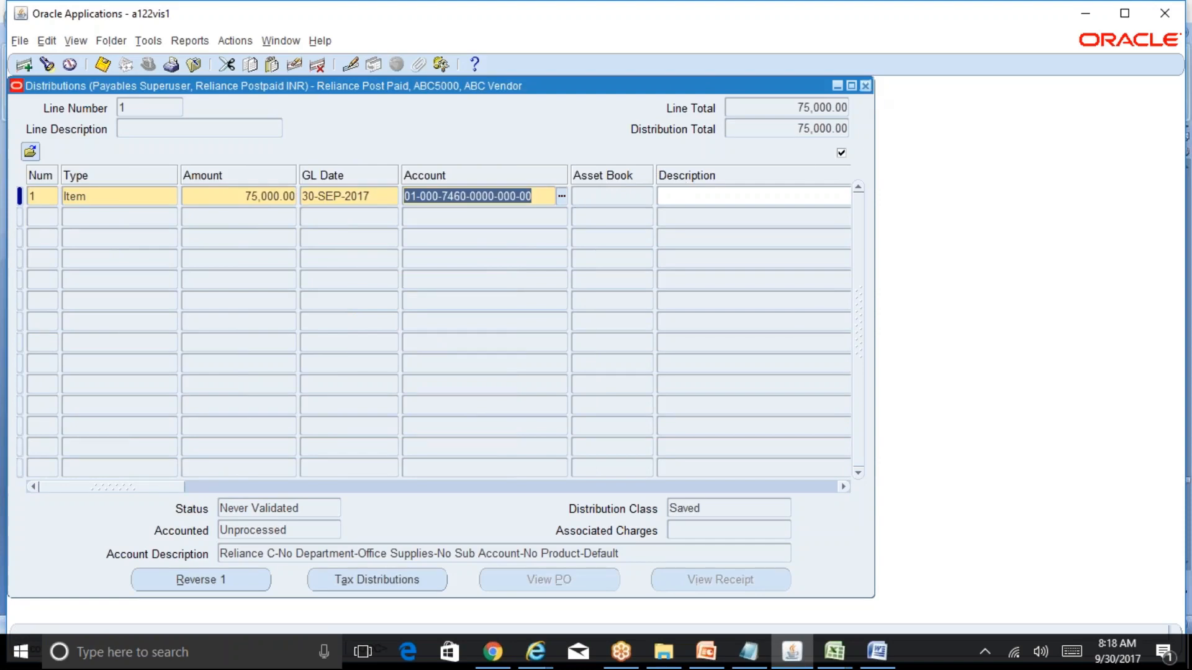
- Close the distributions and validate invoice ABC5000 from its general summary
left_click(865, 85)
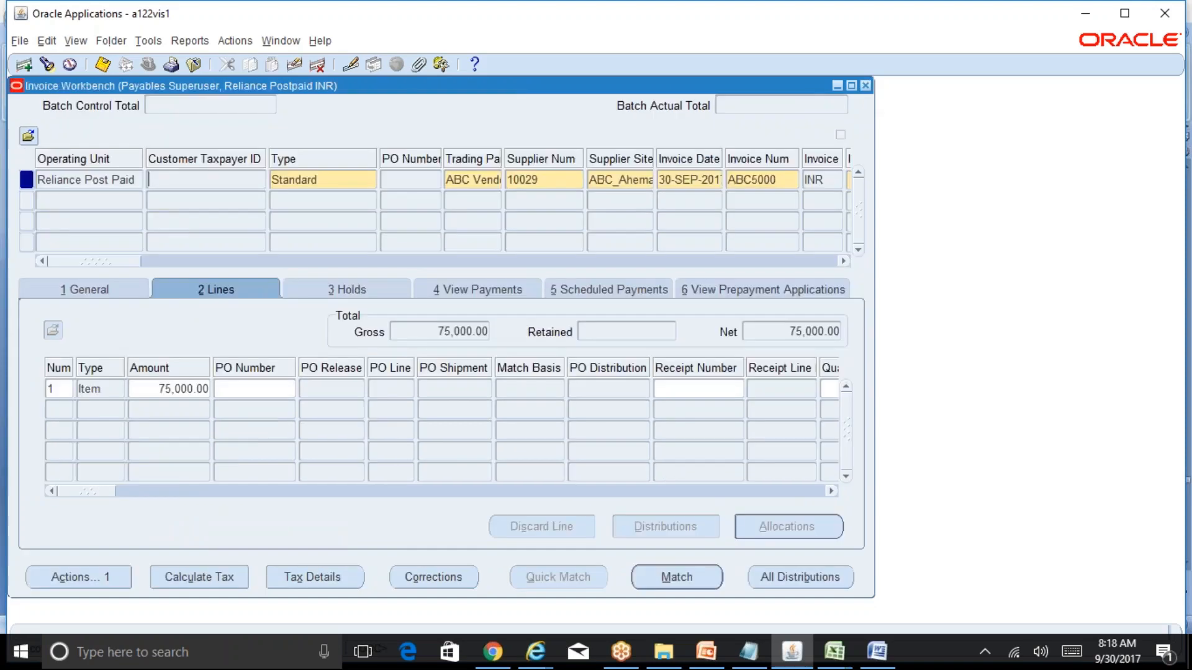
left_click(76, 290)
left_click(109, 581)
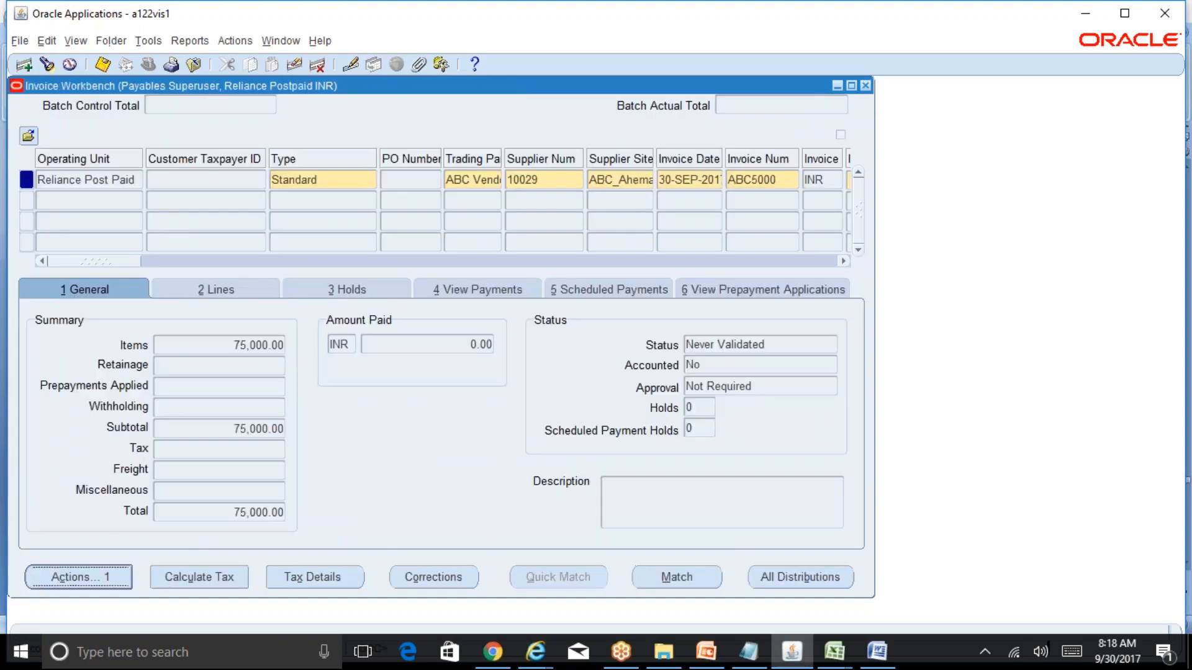
left_click(260, 135)
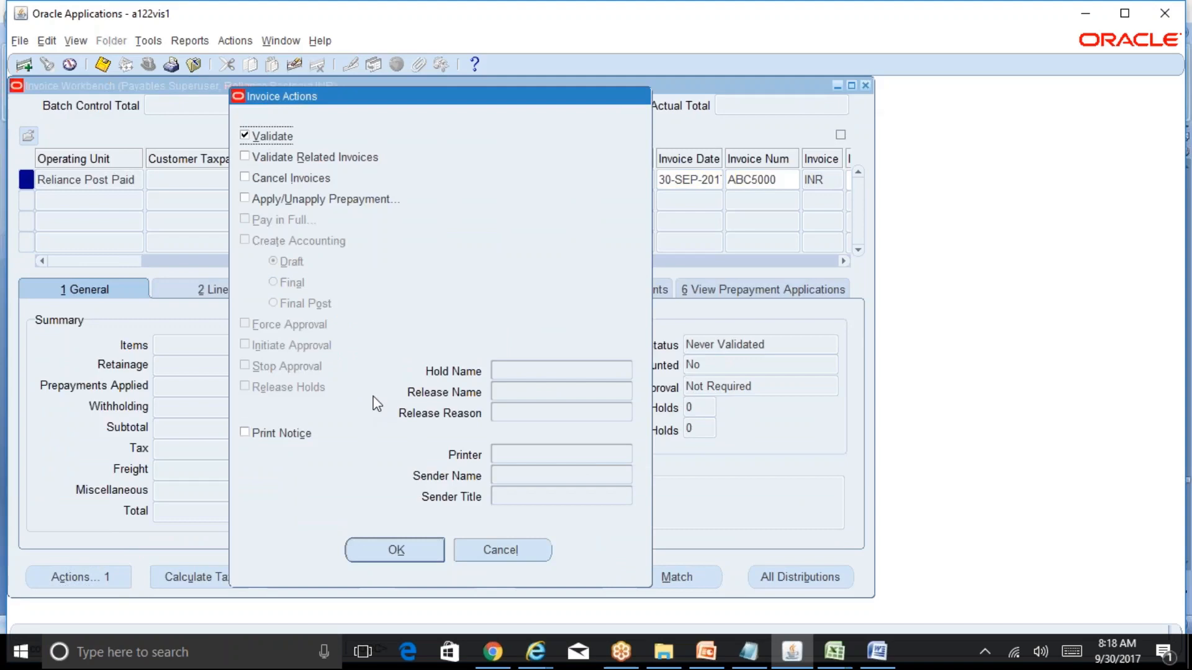
left_click(405, 549)
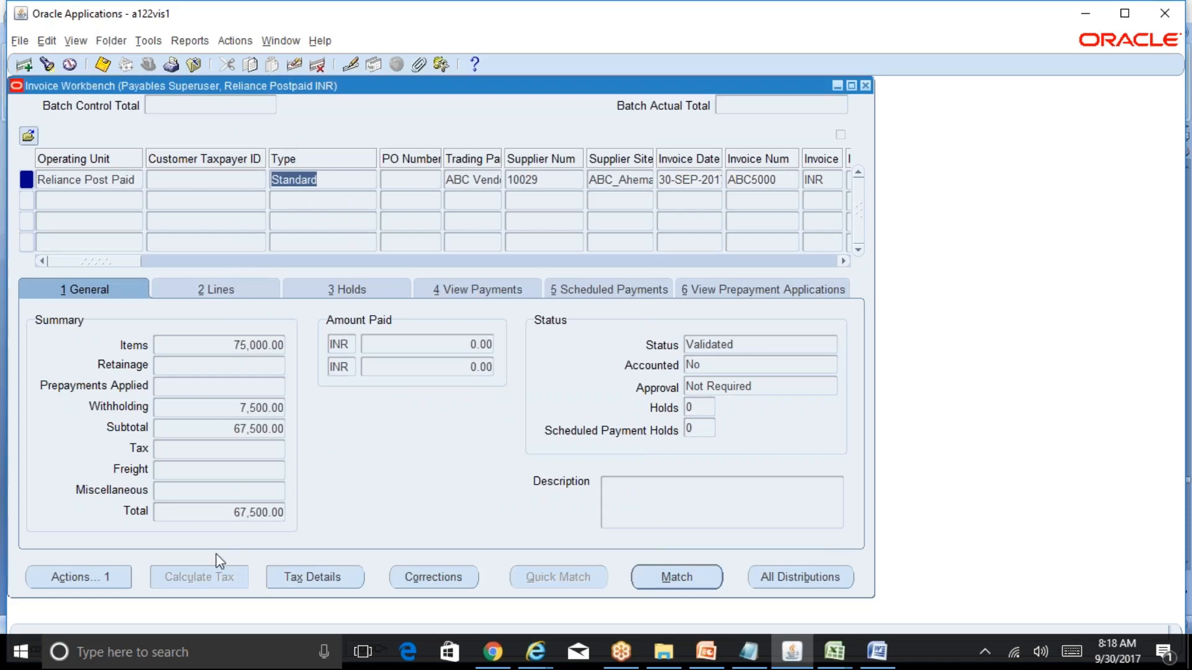
- Create accounting in Draft mode for the validated invoice and acknowledge the note
left_click(107, 576)
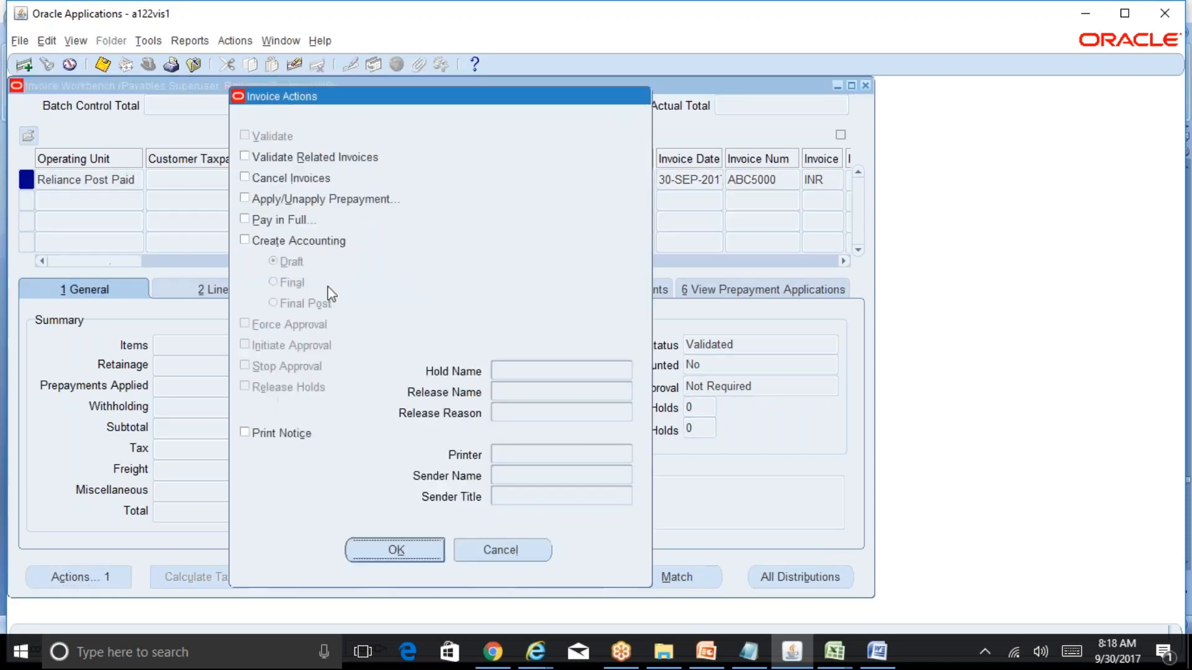
left_click(283, 243)
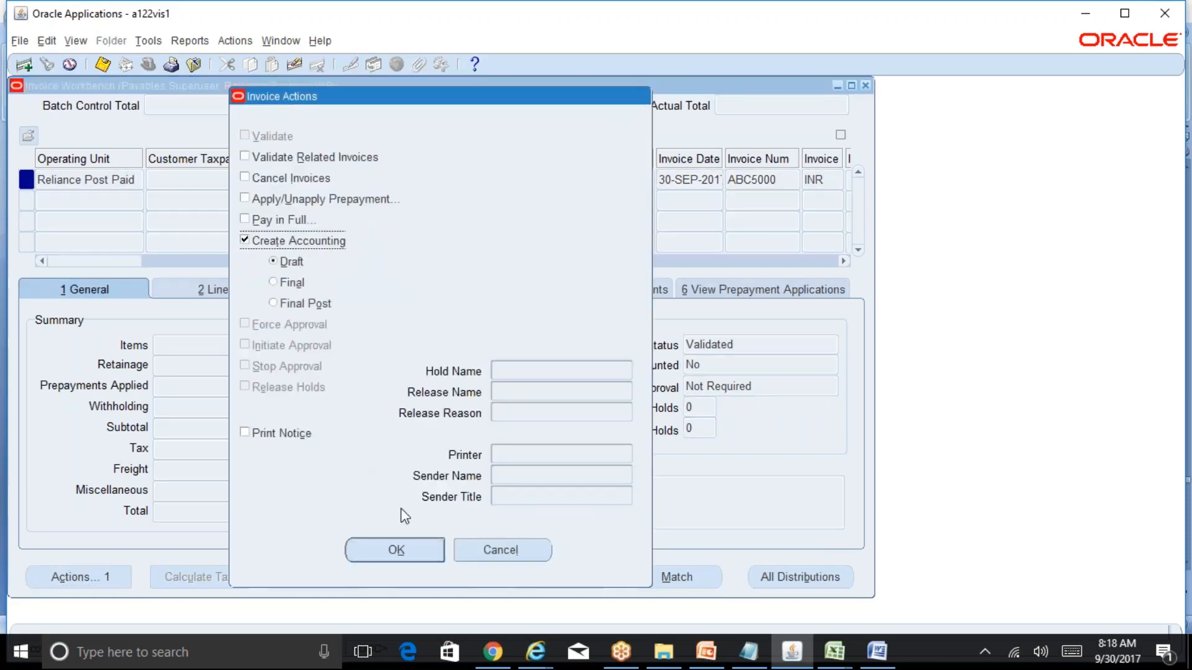
left_click(422, 558)
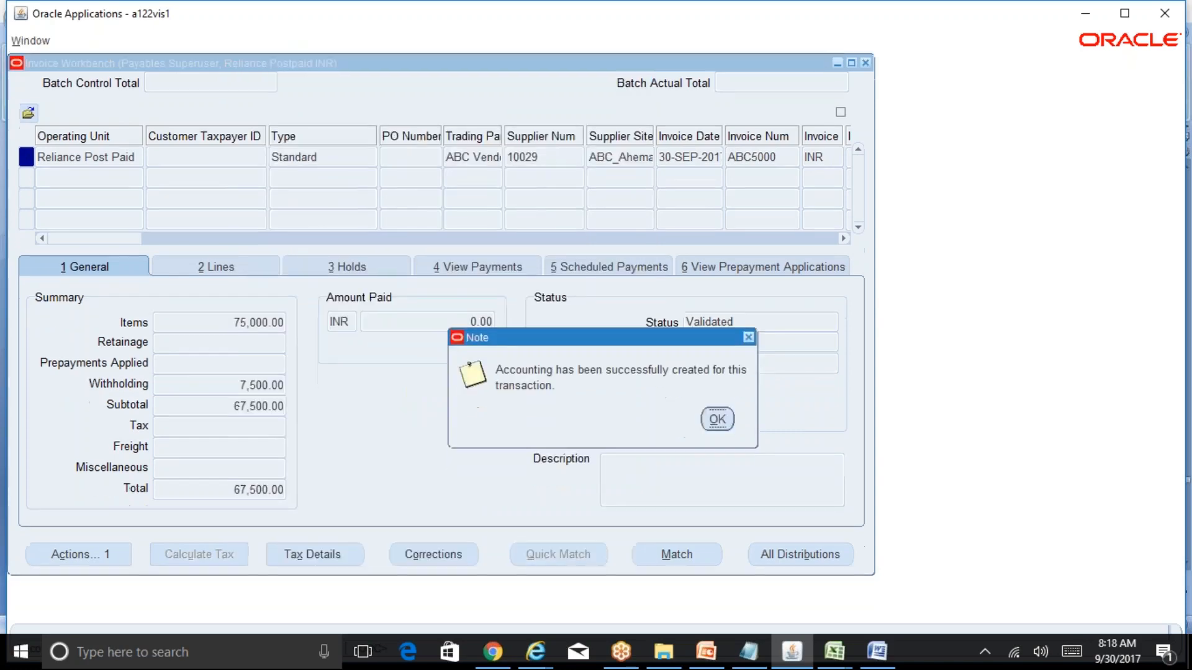
left_click(717, 420)
- Review the invoice lines, the Item line's distribution account and the general summary of the validated invoice
left_click(235, 292)
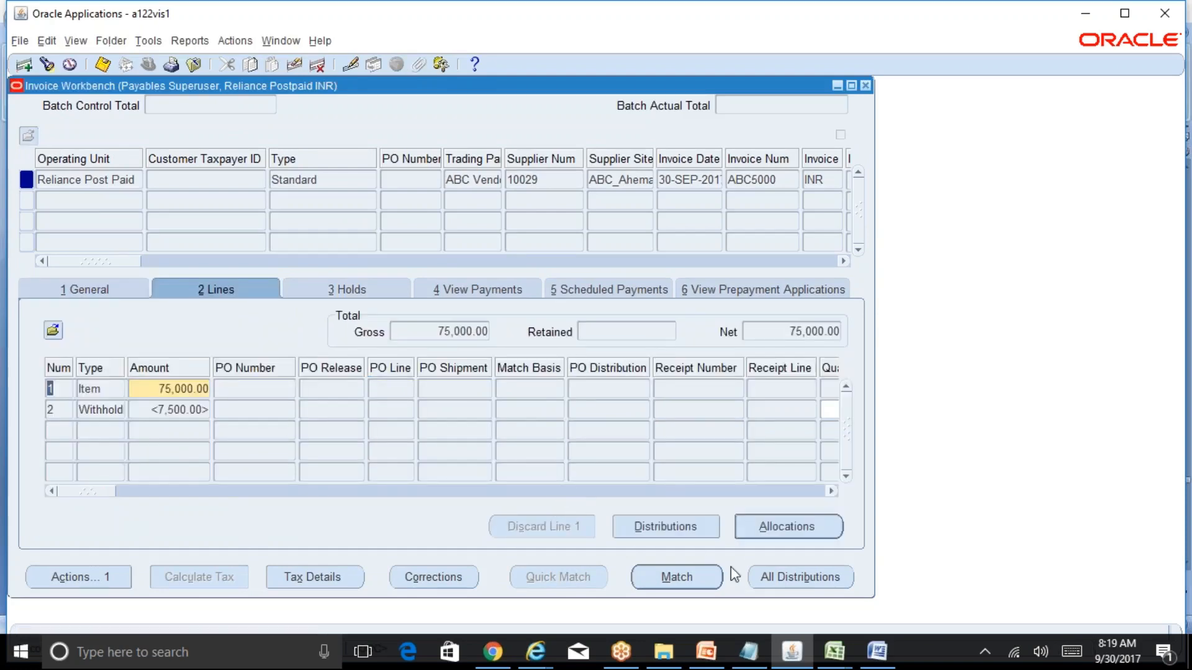
left_click(700, 525)
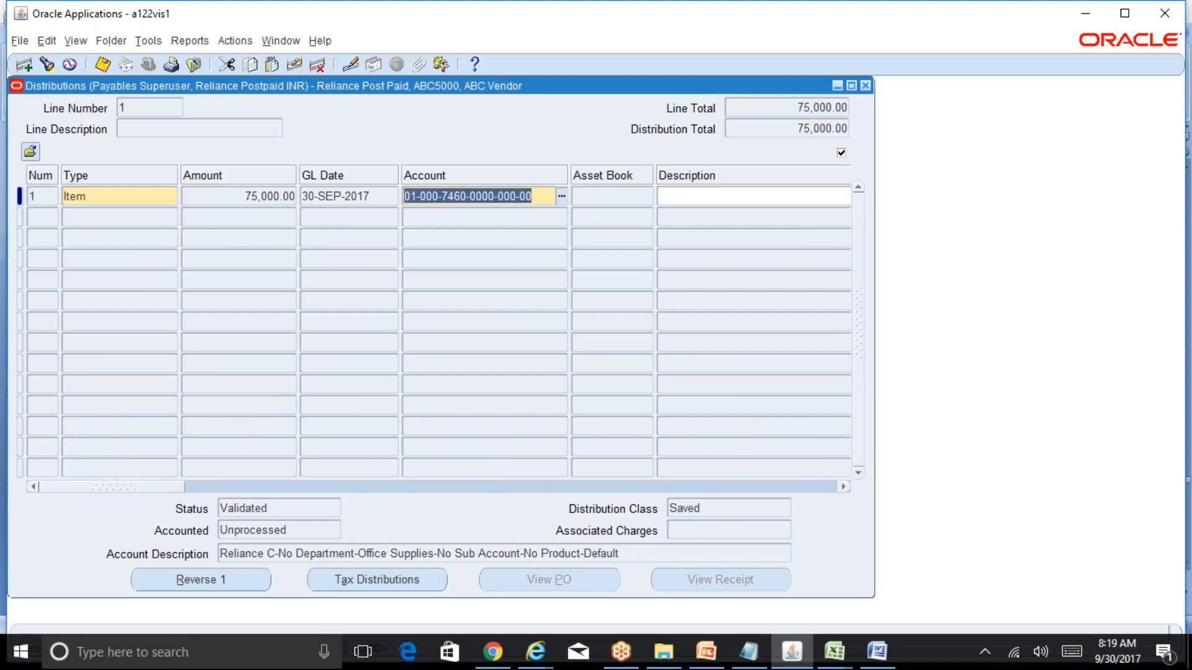
left_click(865, 85)
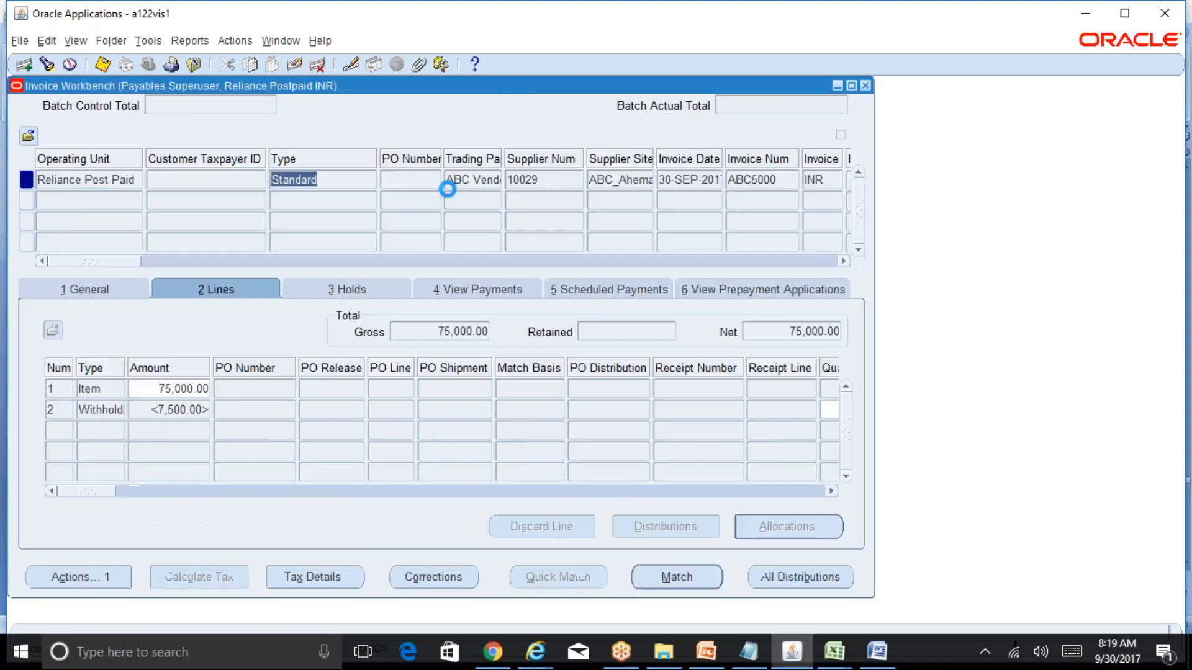
left_click(103, 292)
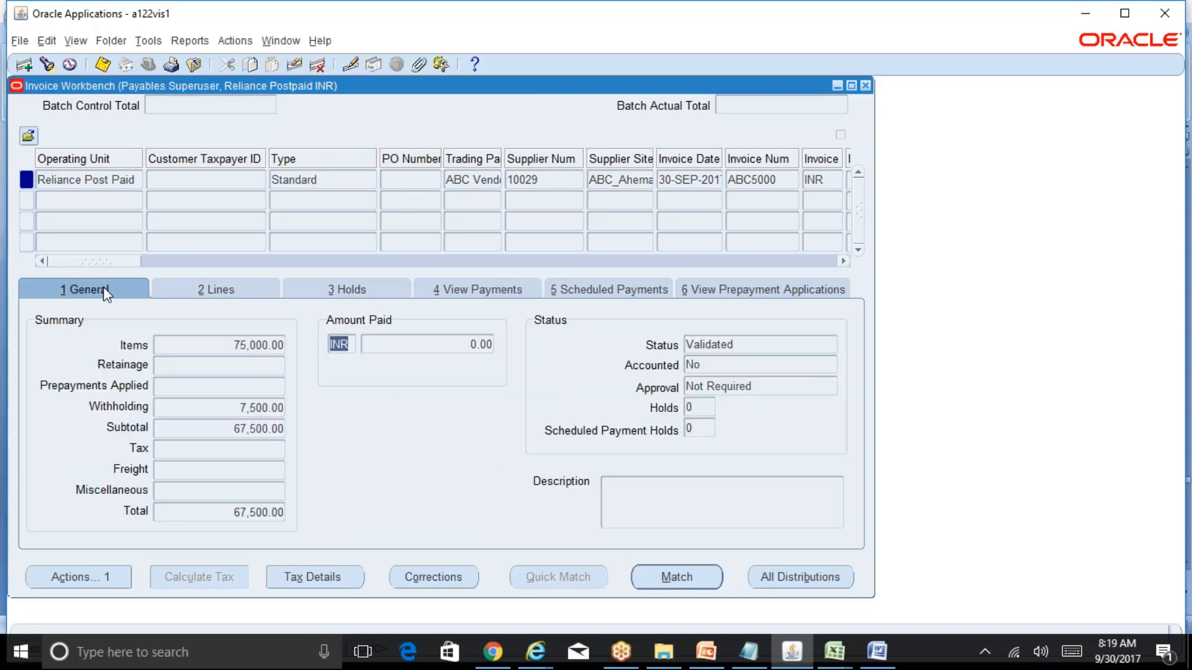
left_click(342, 181)
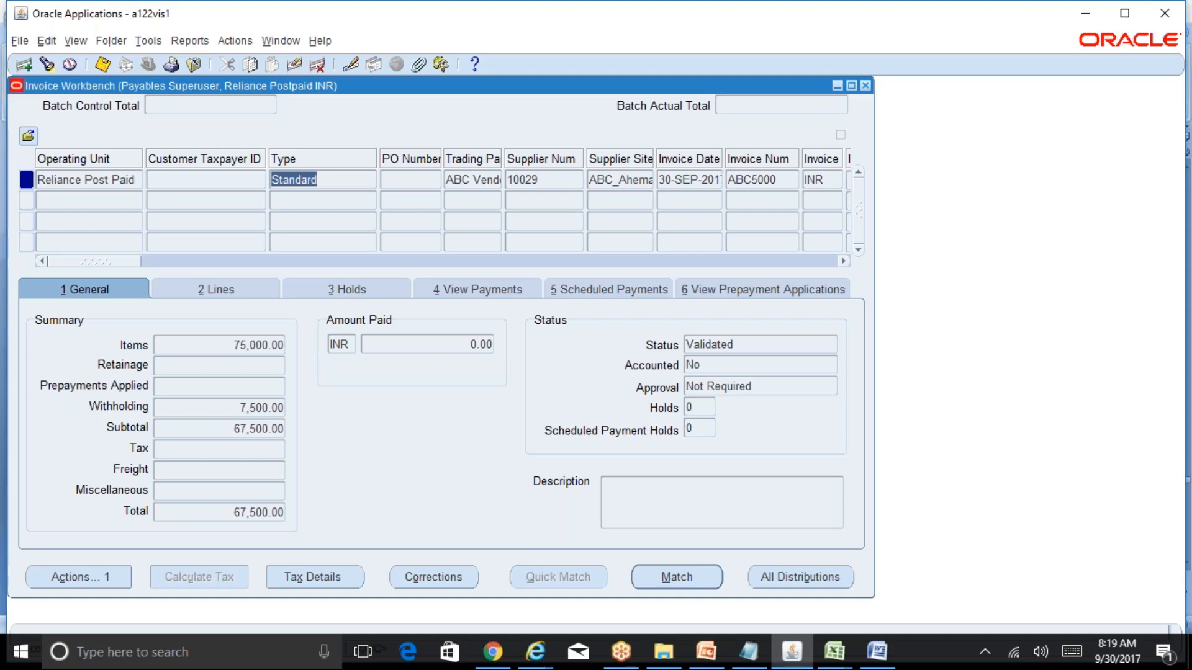
left_click(254, 294)
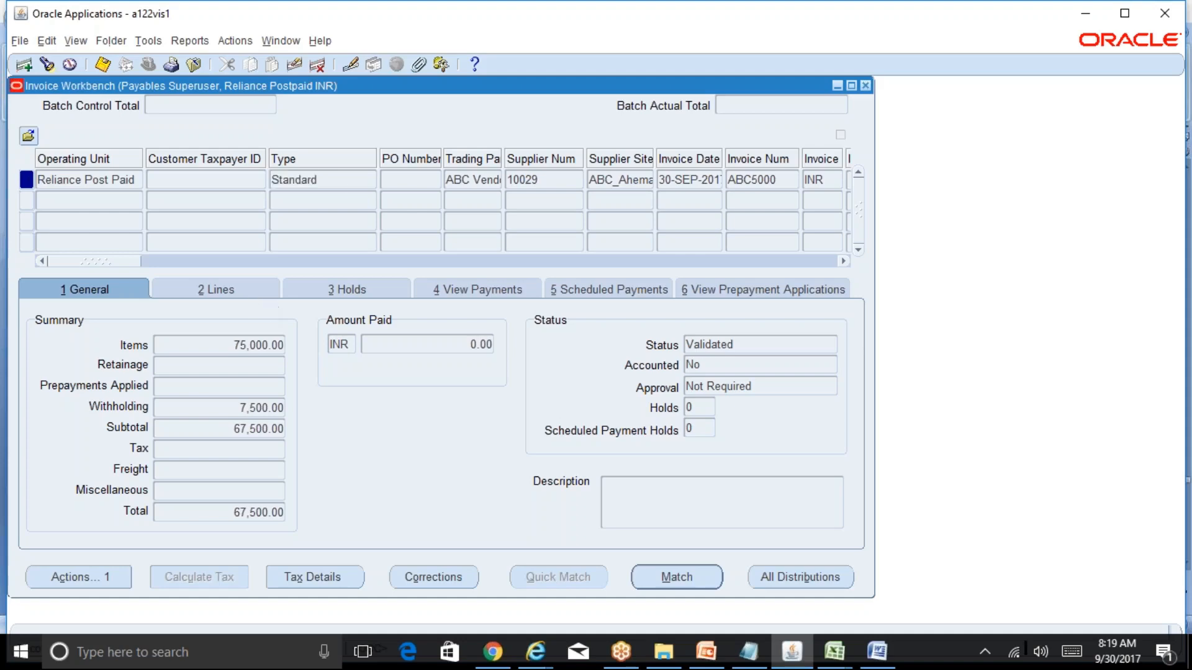
key("Tab")
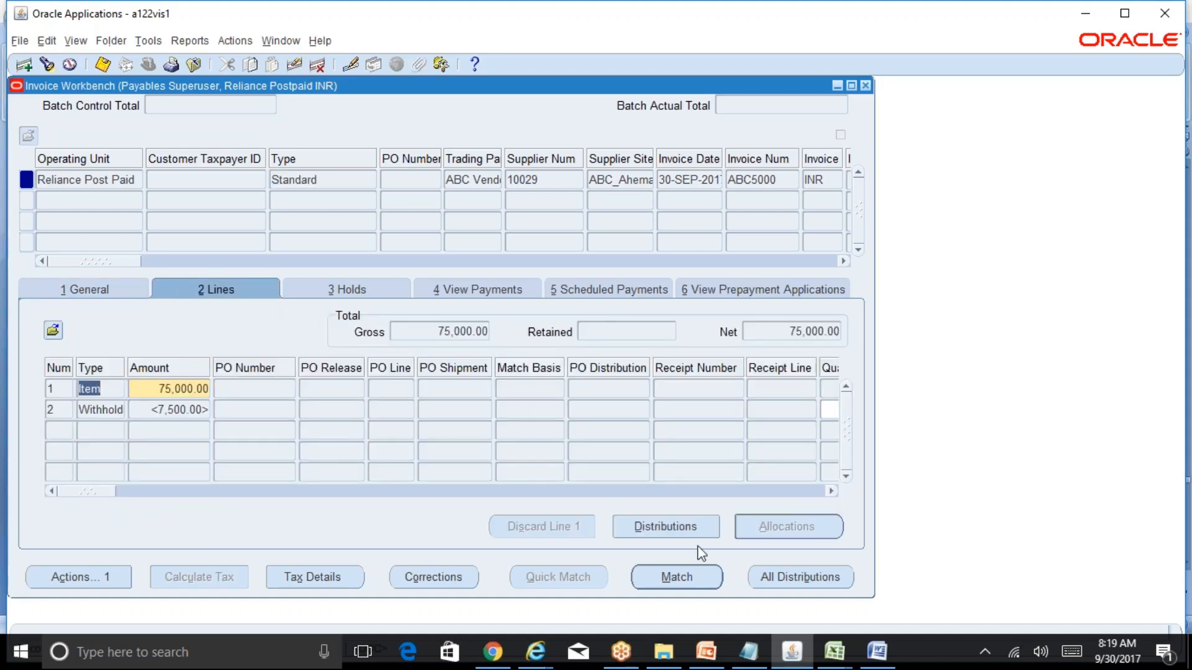
left_click(674, 529)
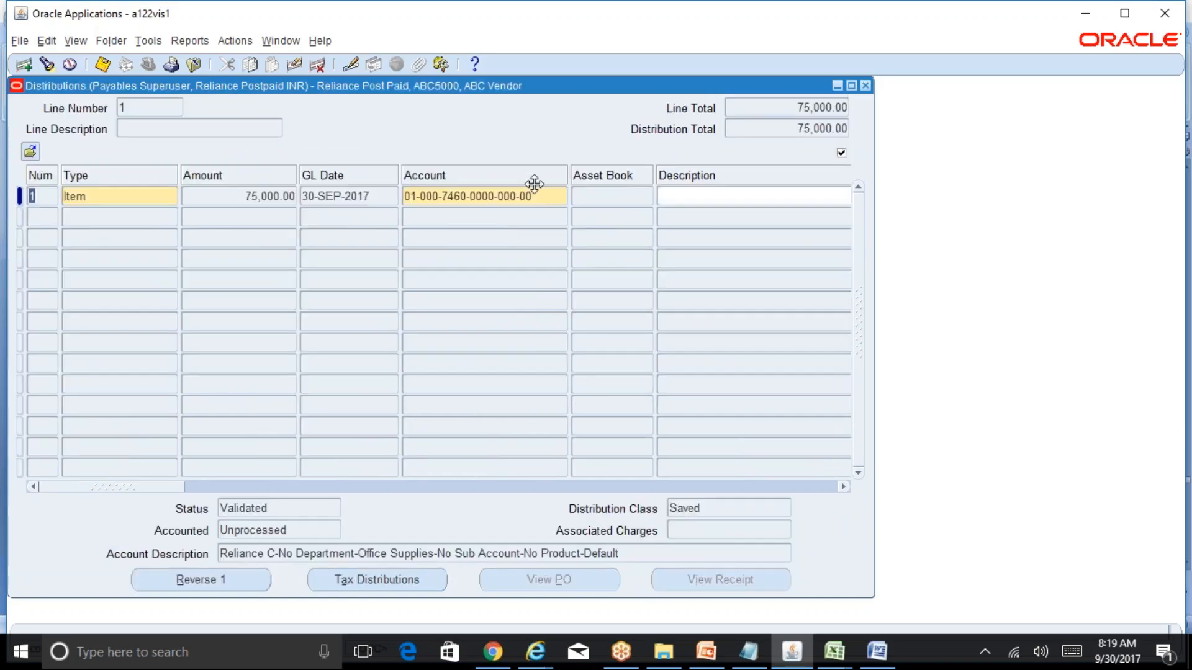
left_click(865, 86)
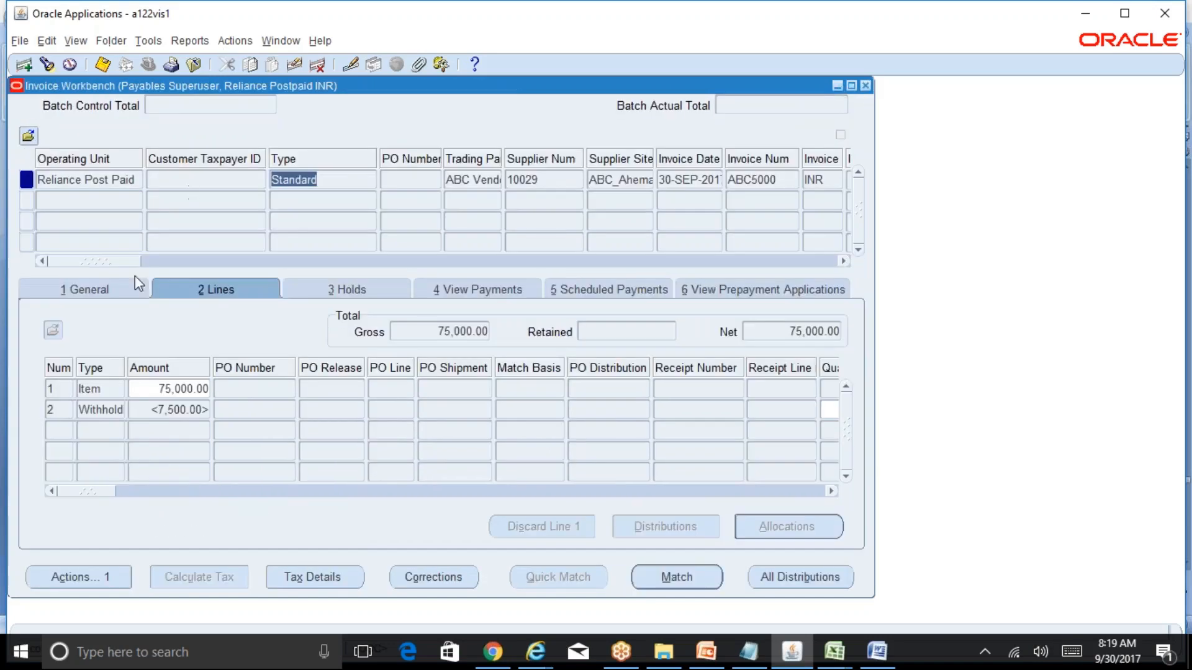
left_click(118, 287)
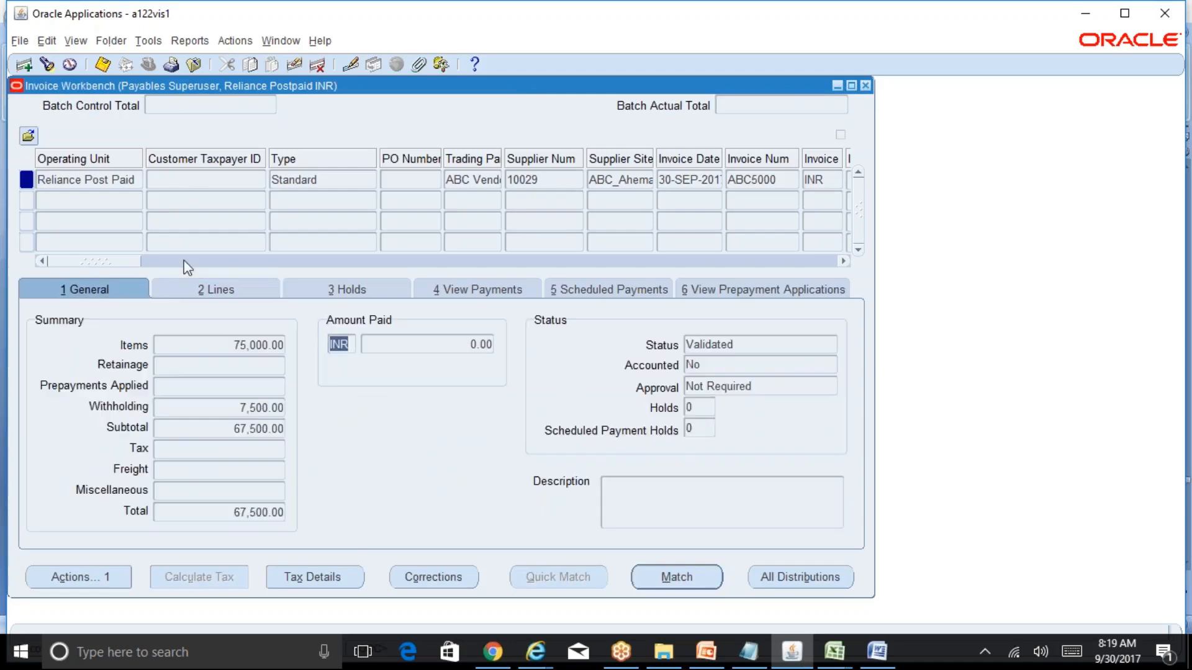
- Show the Liability Account field after the Type column in the invoice header grid
left_click(338, 182)
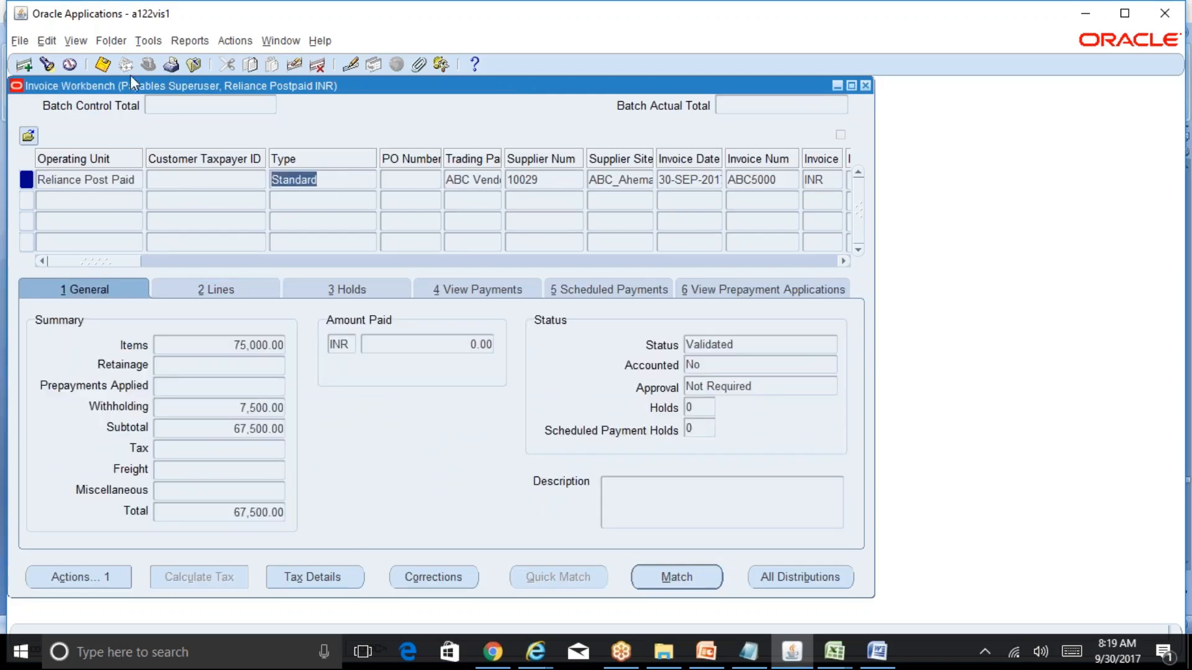
left_click(111, 41)
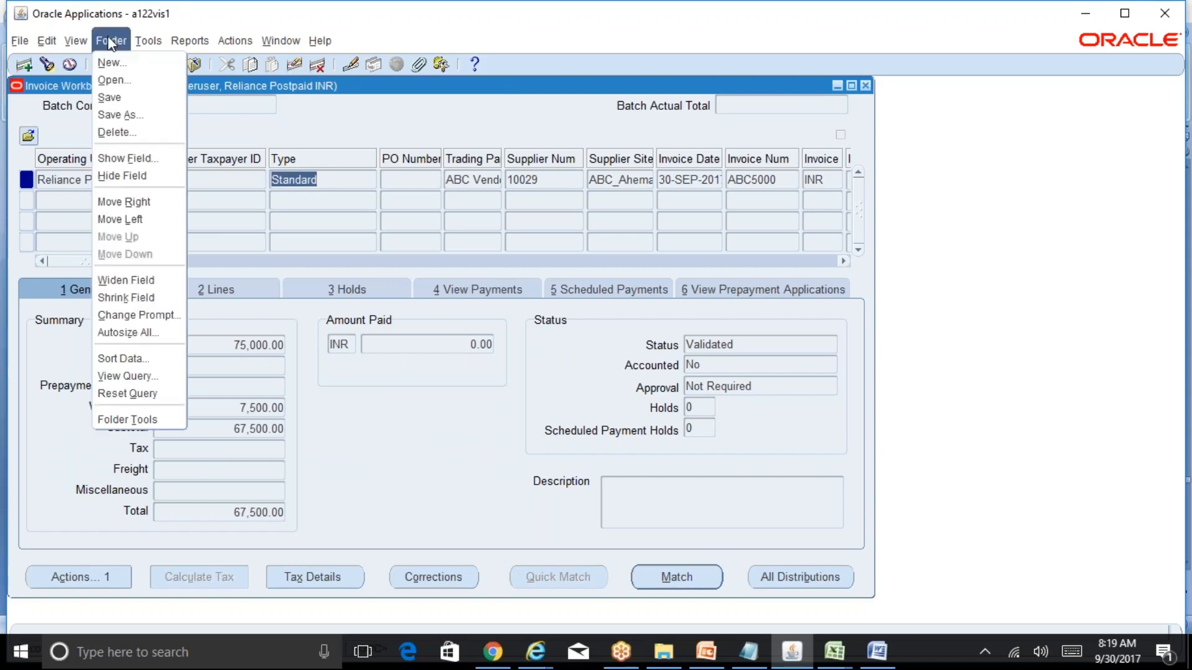
left_click(127, 159)
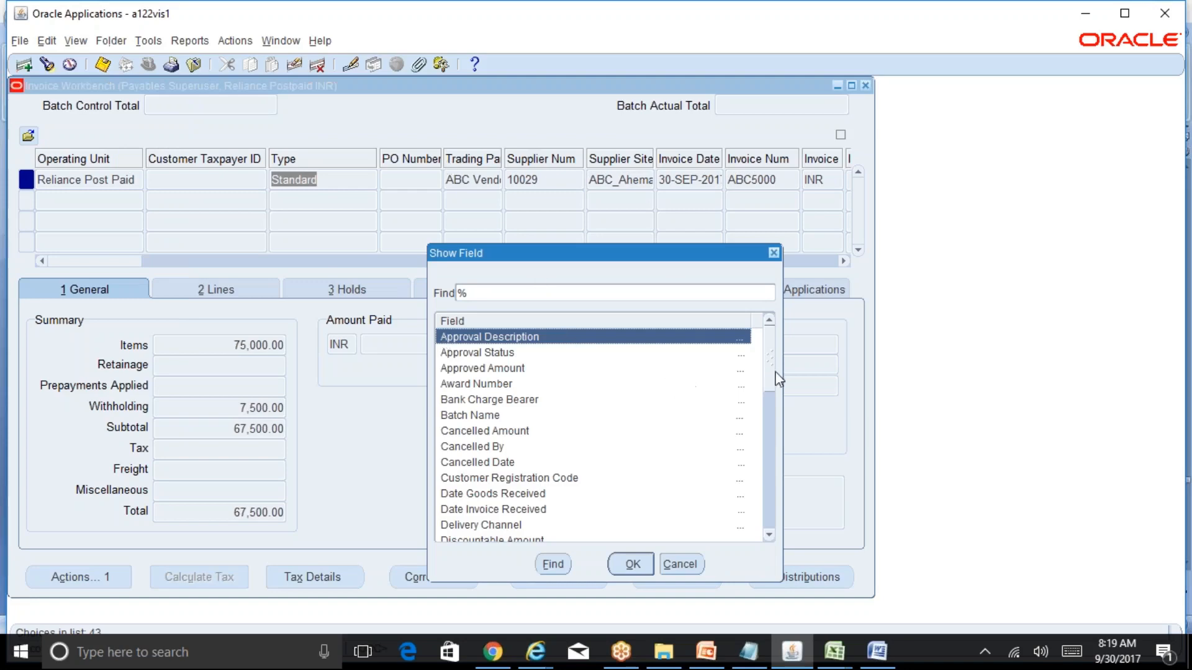
left_click_drag(770, 376, 768, 431)
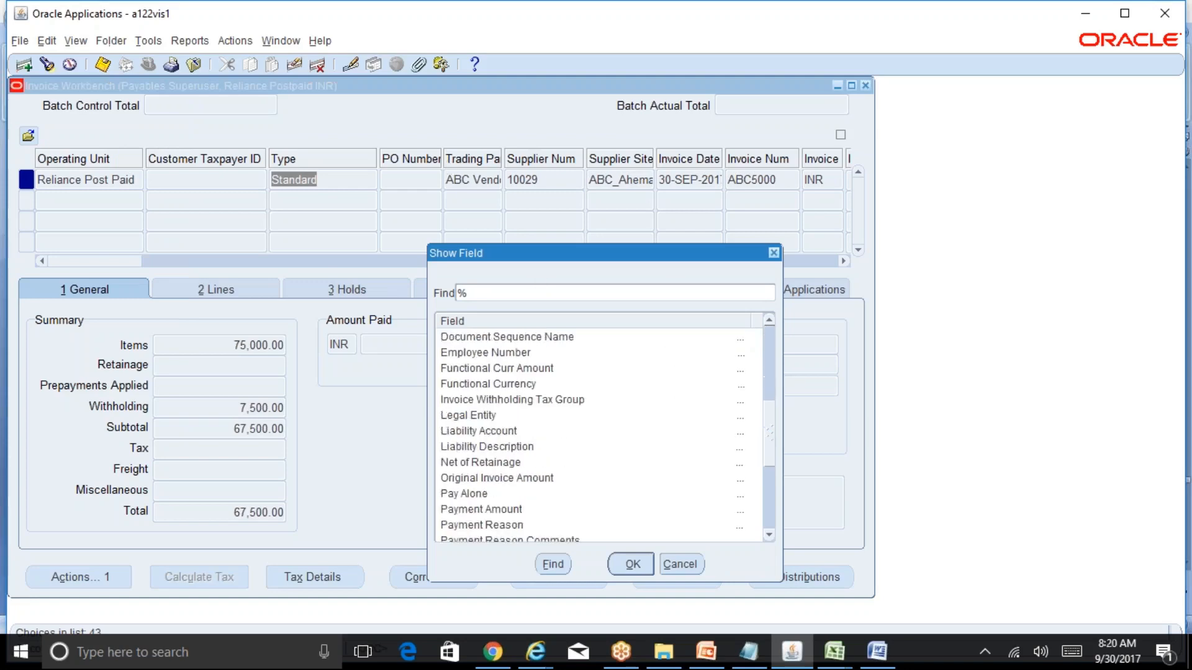
left_click(483, 432)
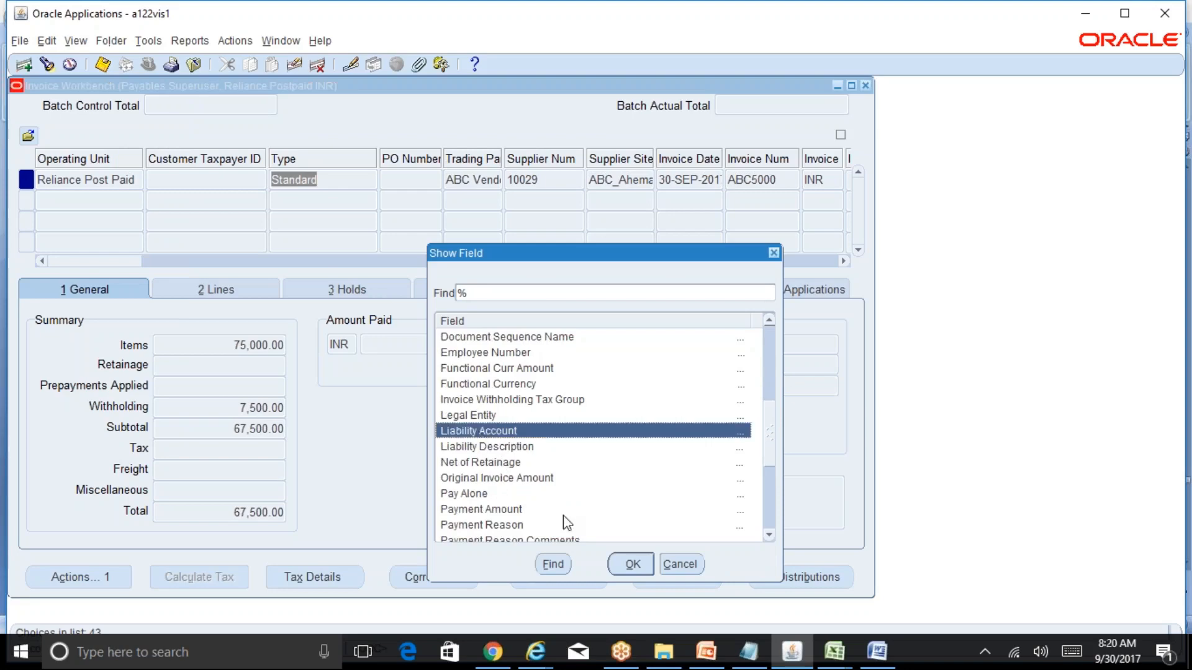
left_click(633, 564)
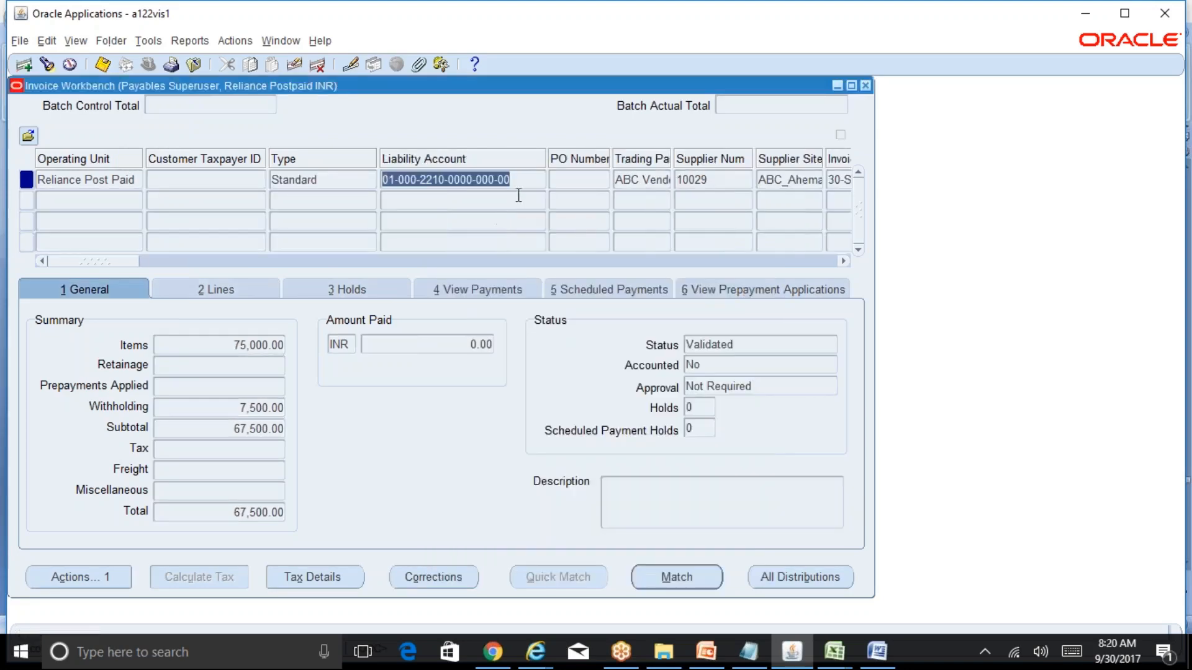
left_click(526, 183)
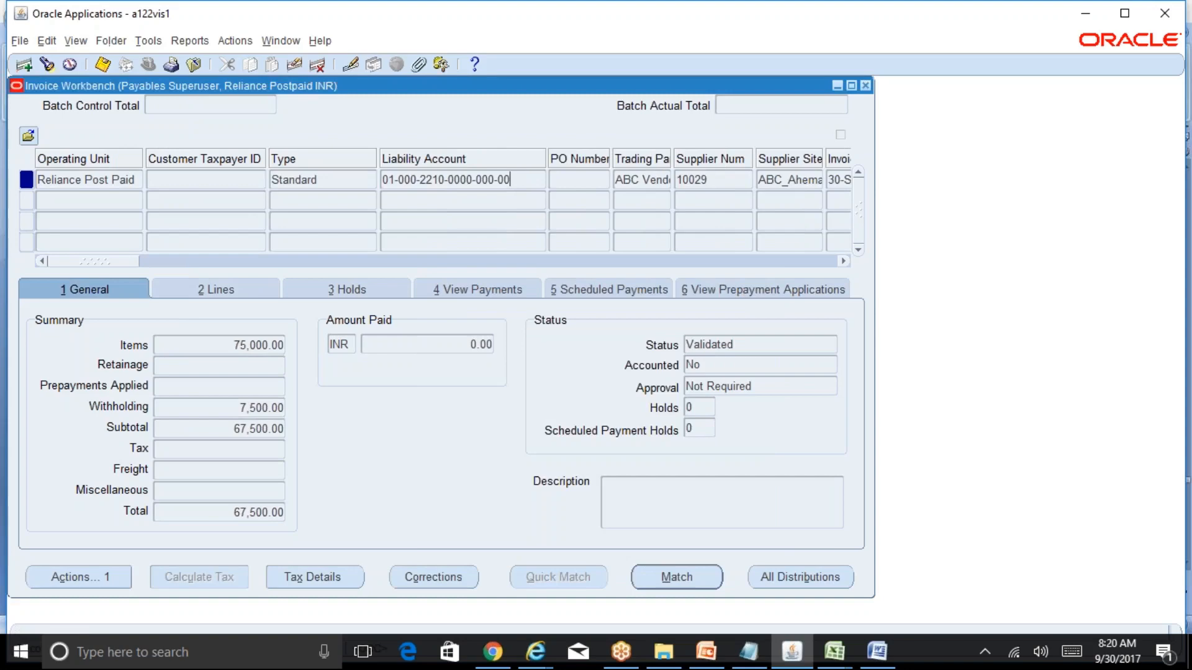
- Compare the Item line's distribution account with the liability account in the invoice header
left_click(216, 289)
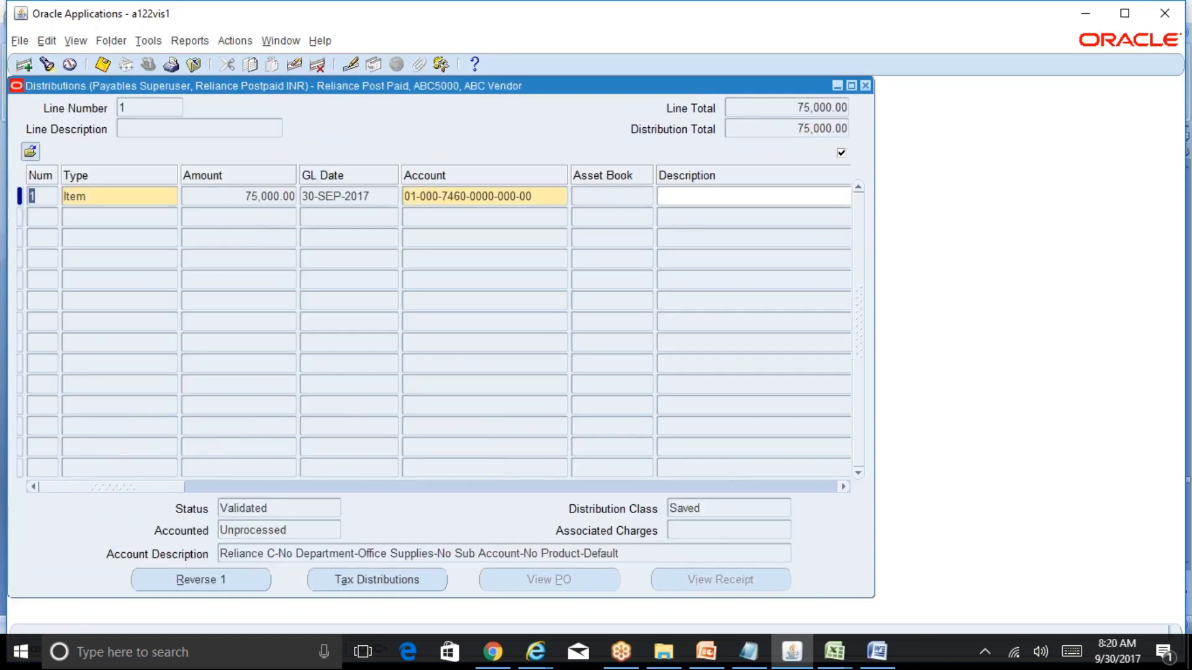
left_click(540, 196)
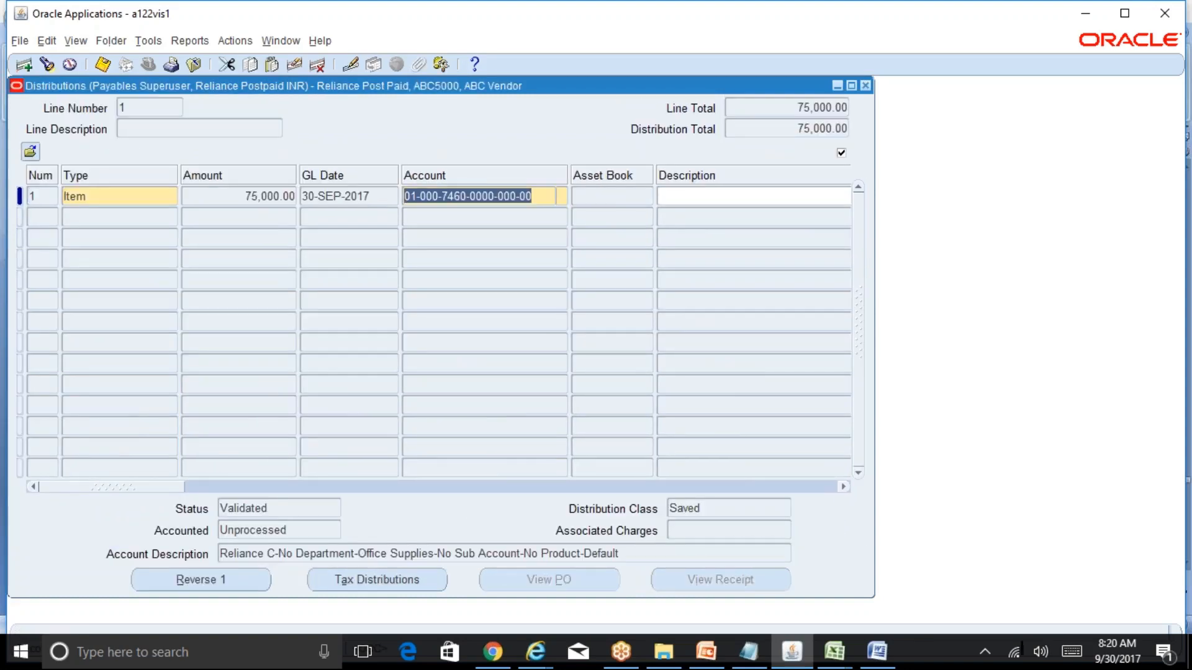
left_click(866, 85)
left_click(472, 182)
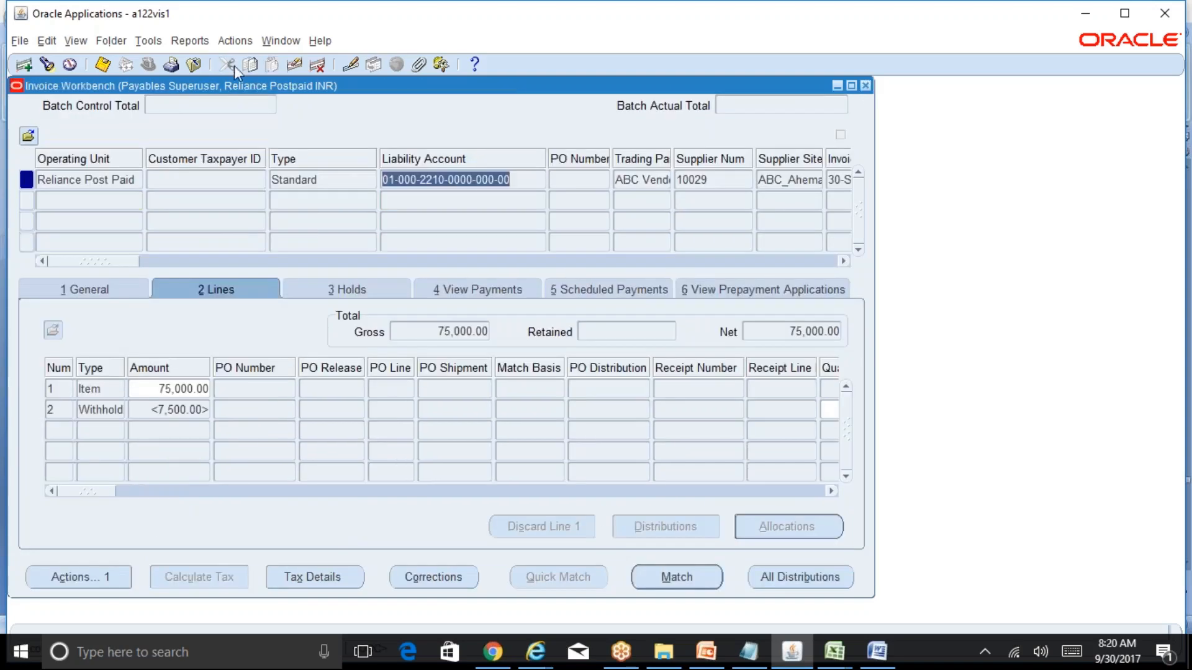
- Check the available invoice reports, then select the withholding line's amount to examine it
left_click(189, 40)
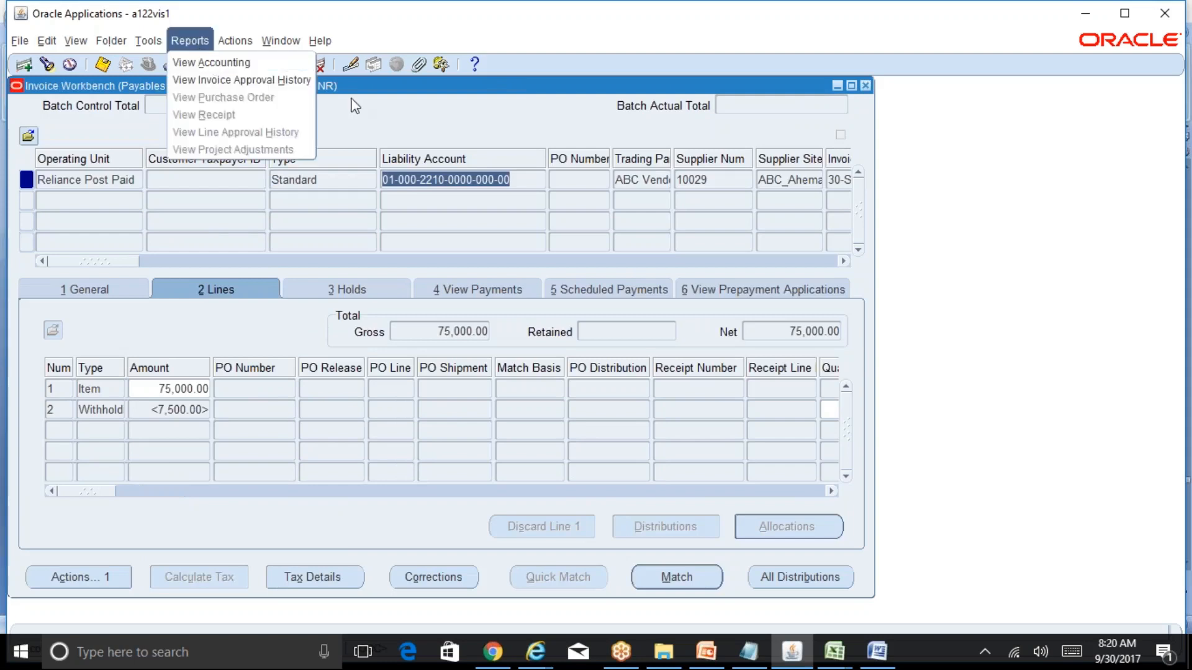
left_click(431, 127)
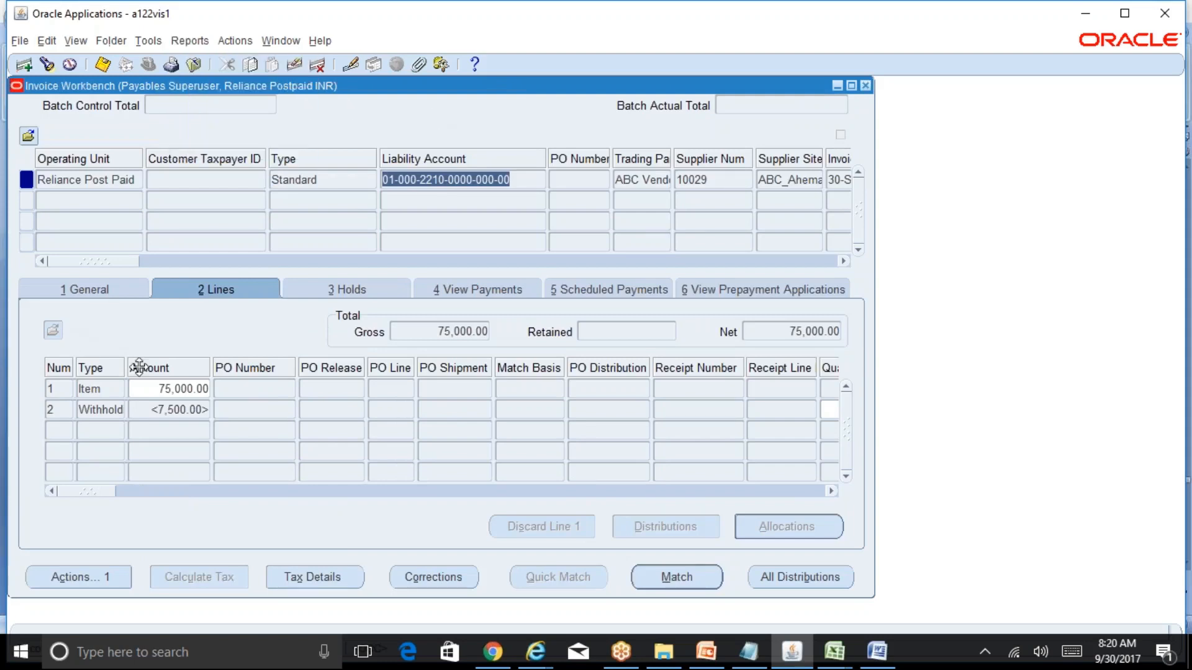
left_click(173, 407)
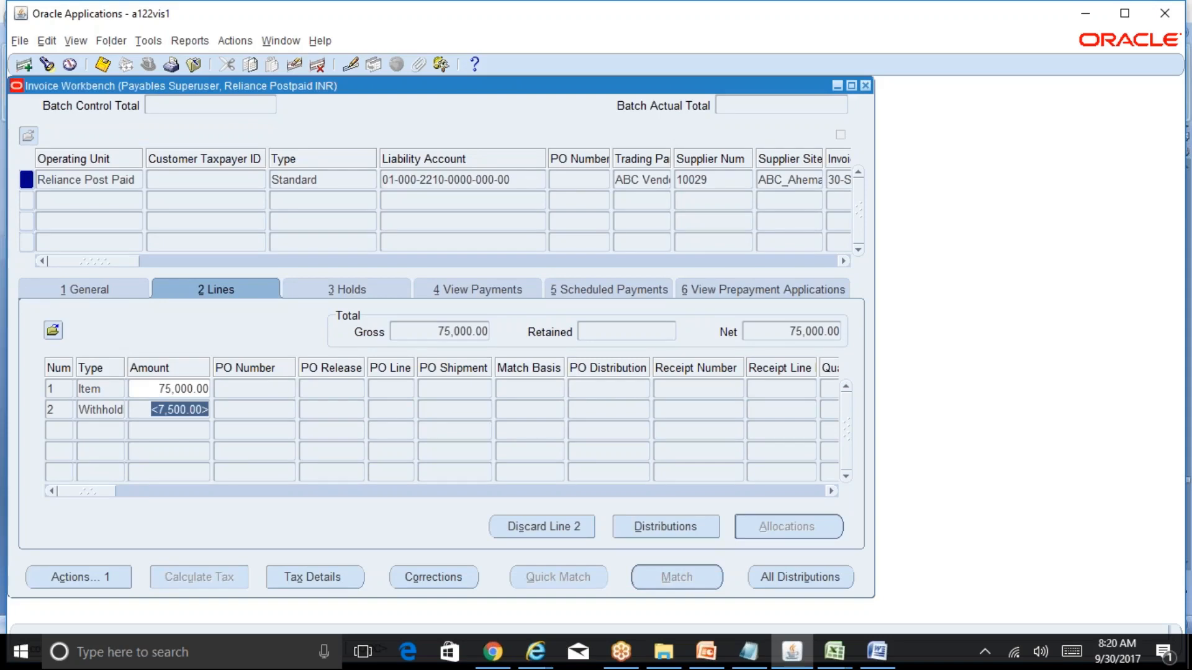
- Review the validated invoice's general summary, its lines and the liability account in its header
left_click(105, 291)
key("XF86AudioMute")
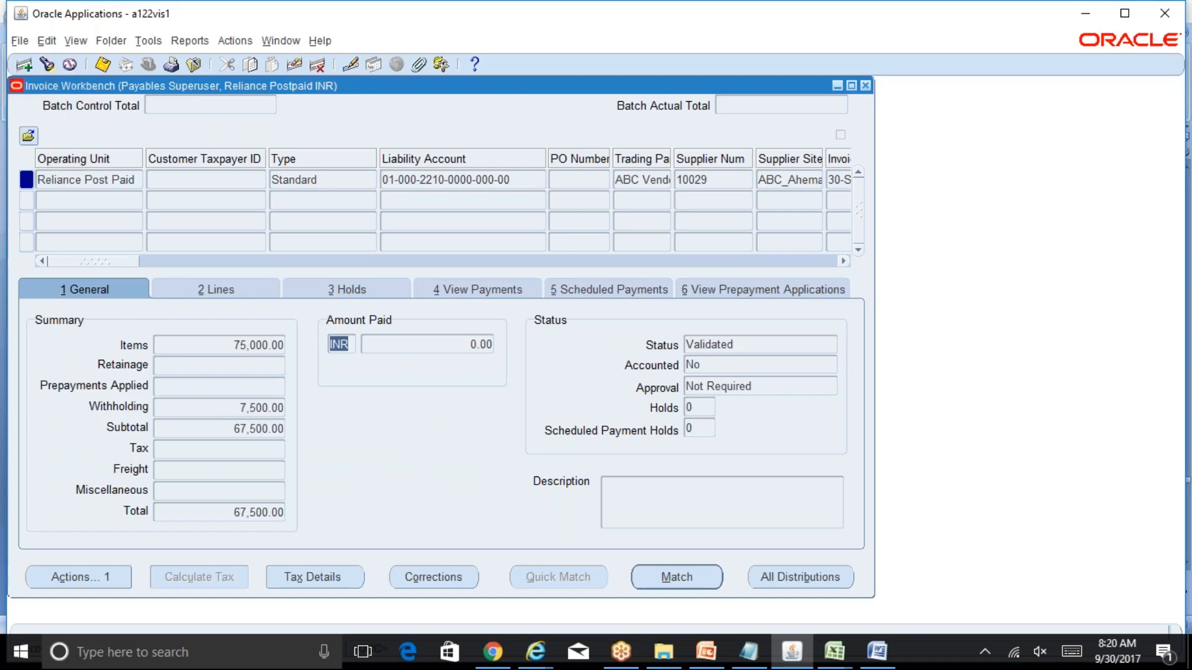
key("XF86AudioMute")
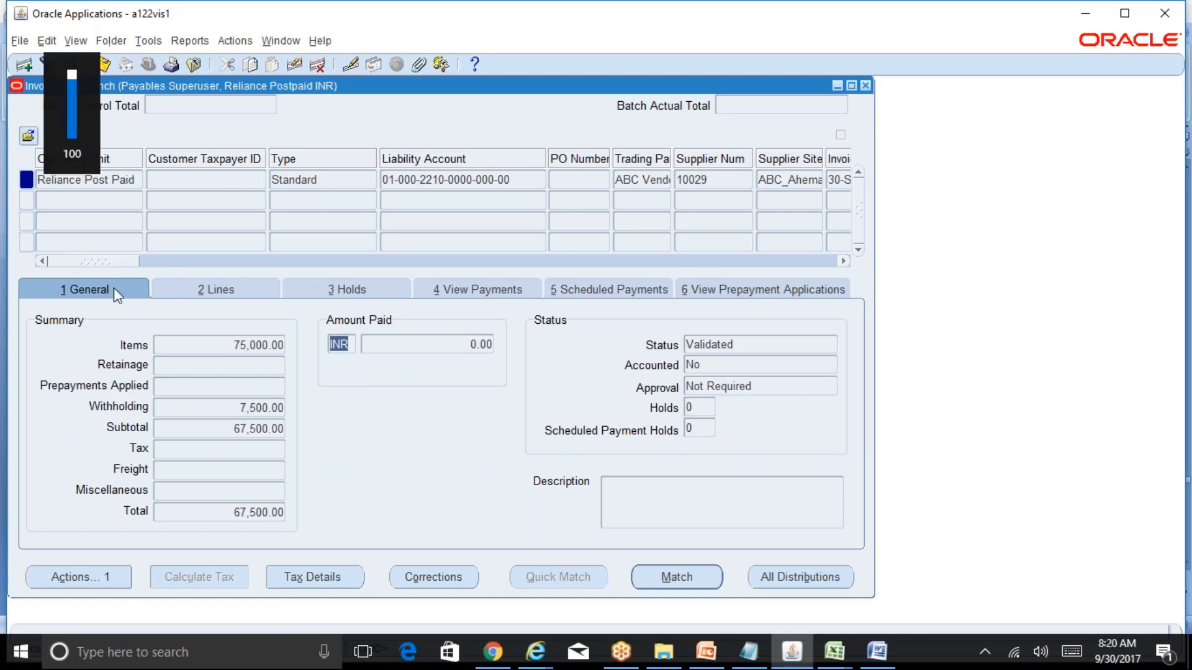
left_click(522, 180)
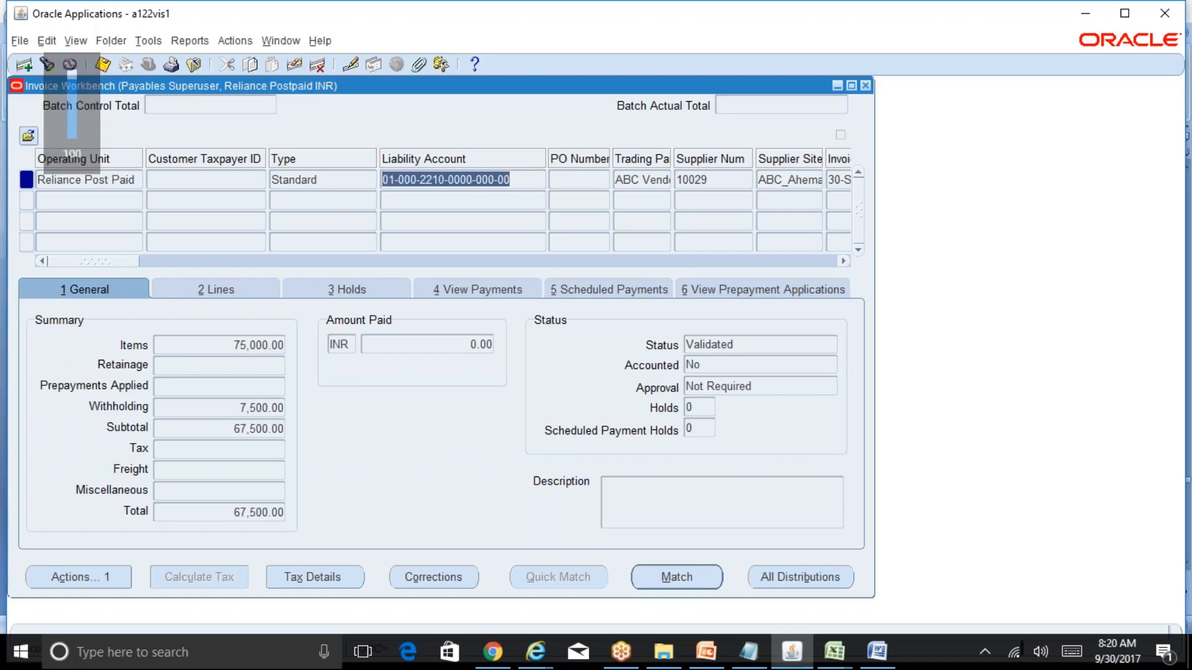
left_click(236, 290)
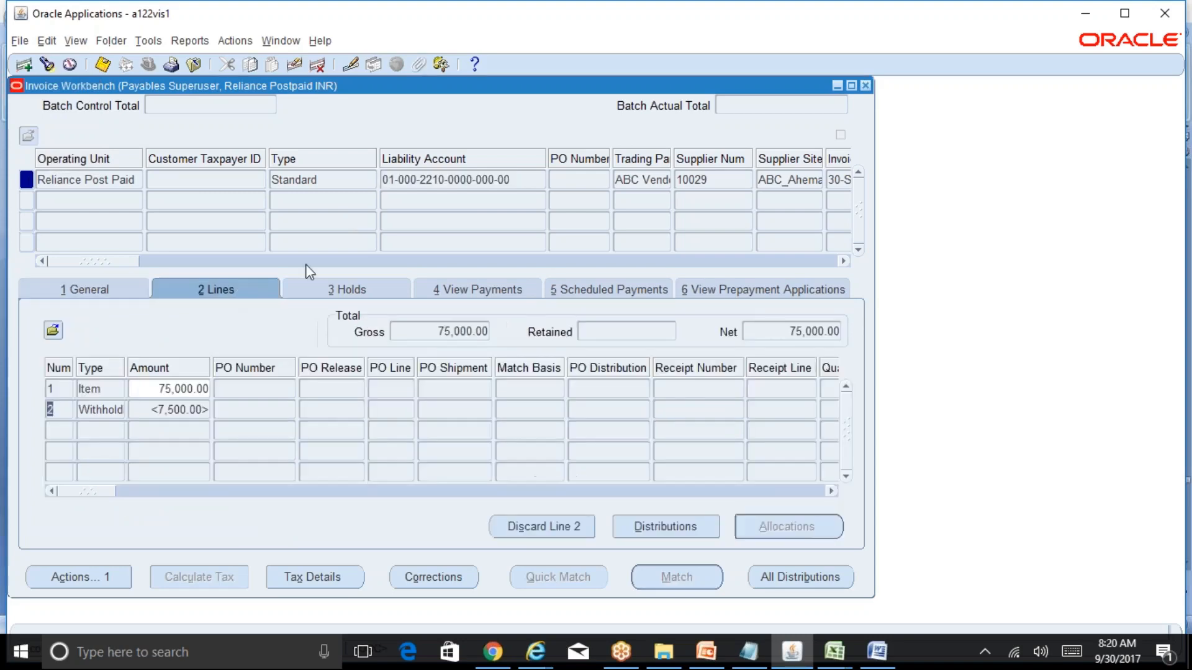
left_click(529, 181)
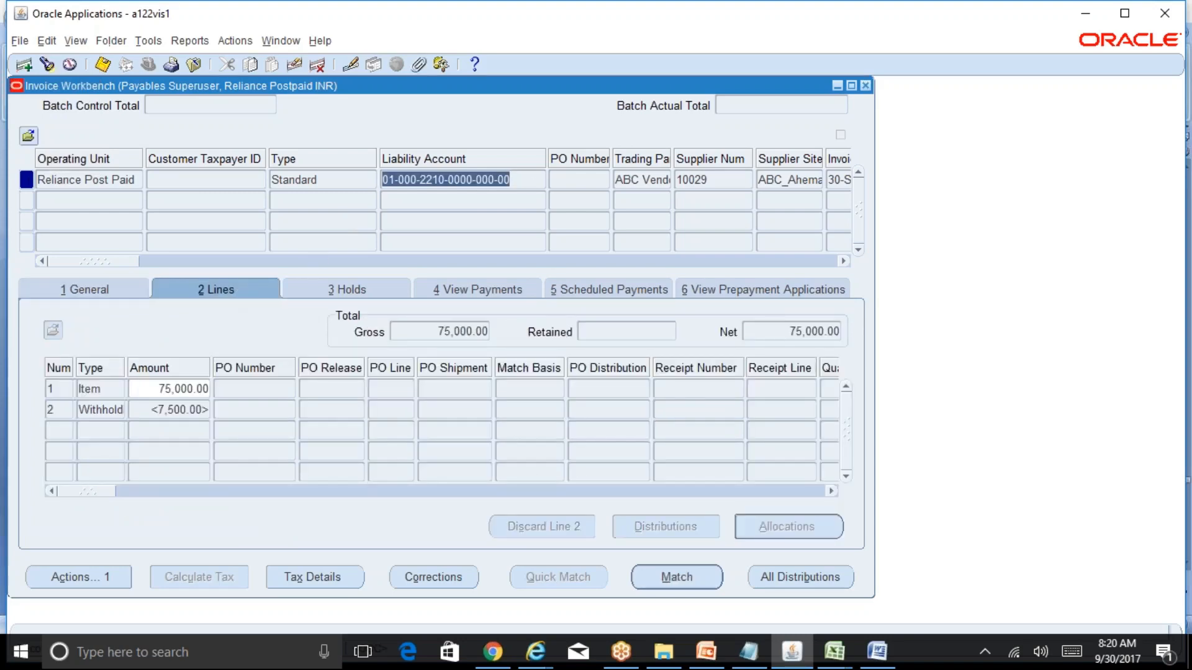
- Start a new invoice record below the Standard invoice with the type Credit Memo and acknowledge the payment terms note
key("ctrl+Down")
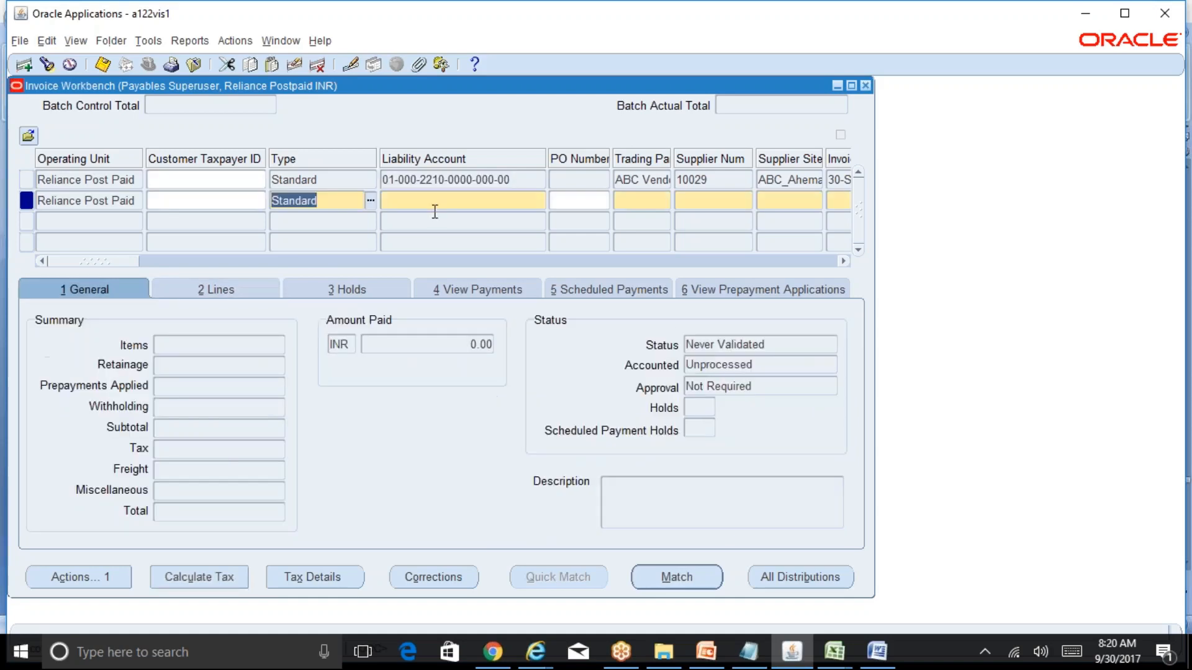
type("credit memo")
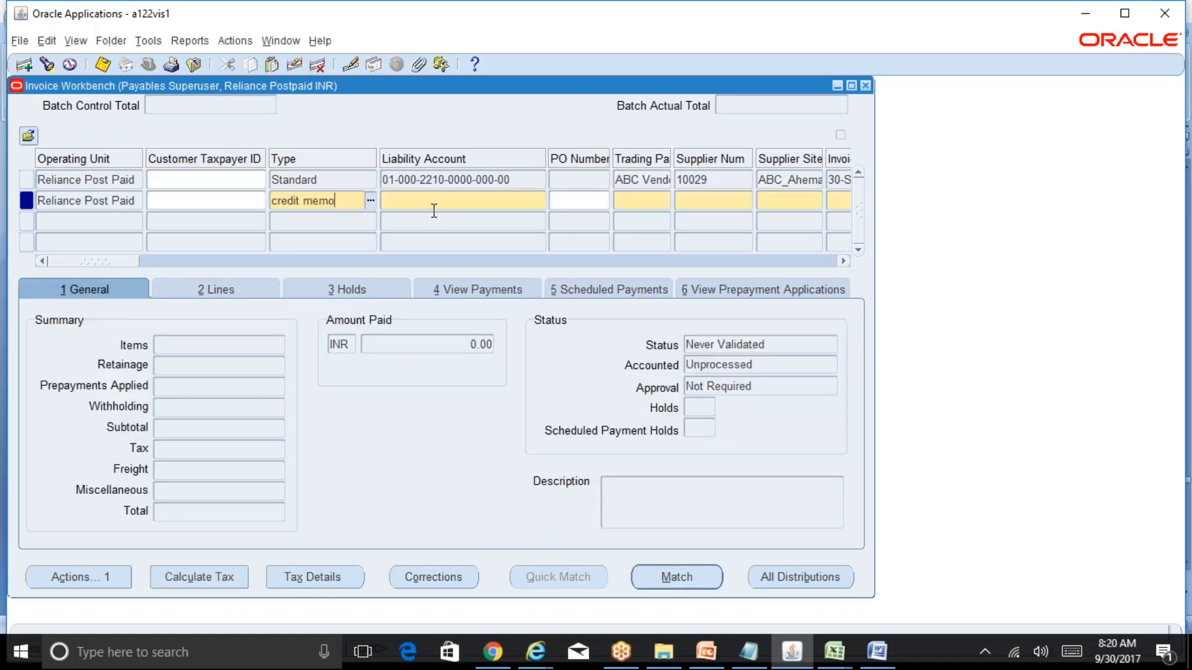
key("Tab")
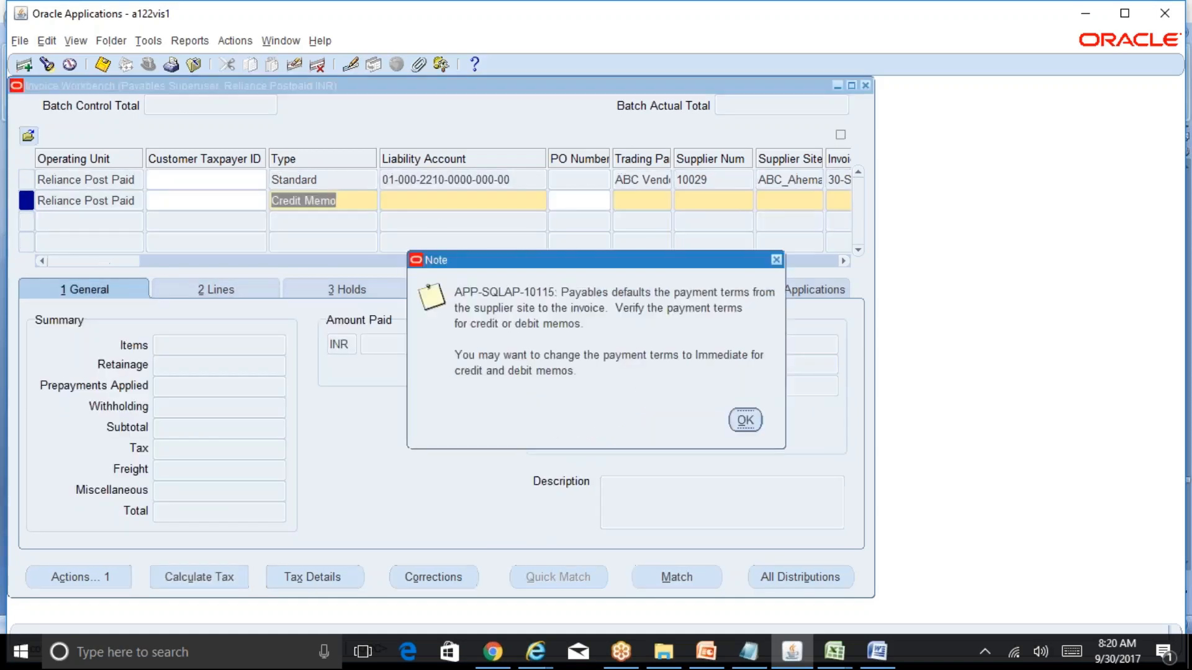
left_click(745, 420)
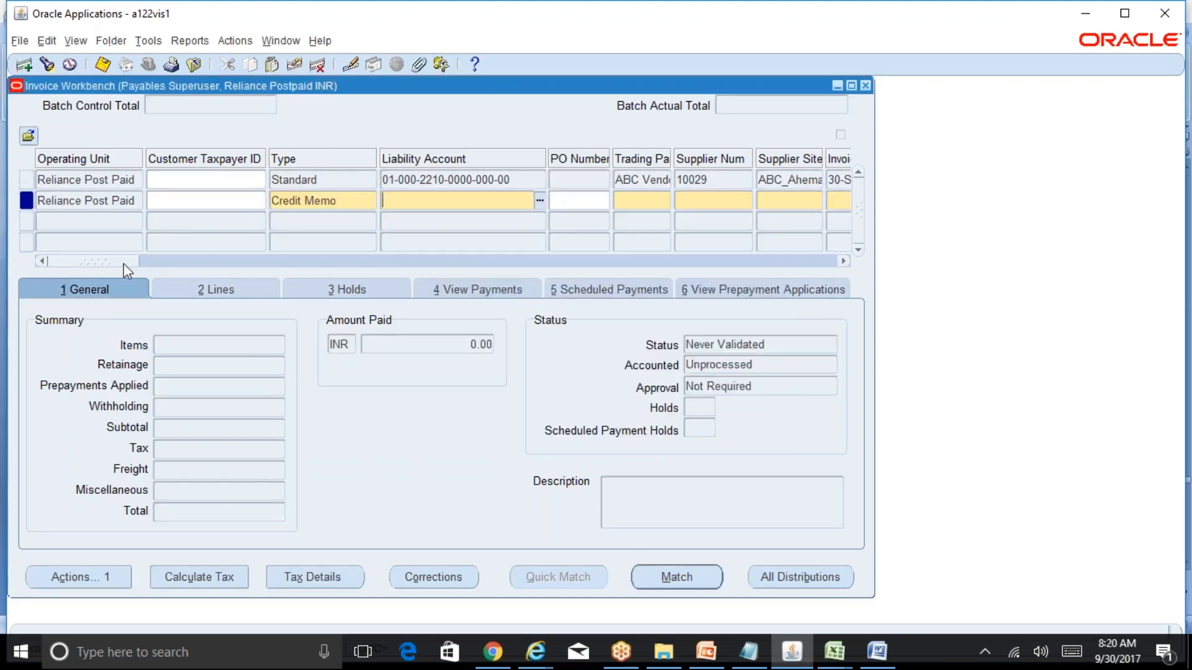
- Copy the liability account from the Standard invoice above into the credit memo record
left_click_drag(124, 263, 151, 266)
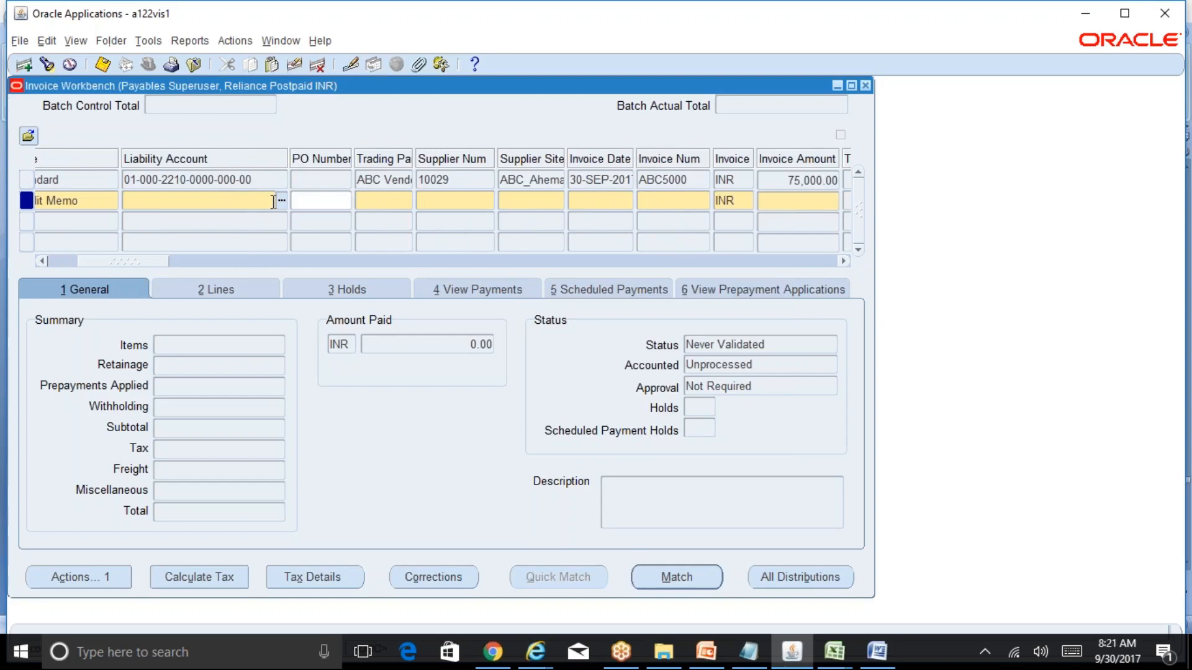
key("shift+F5")
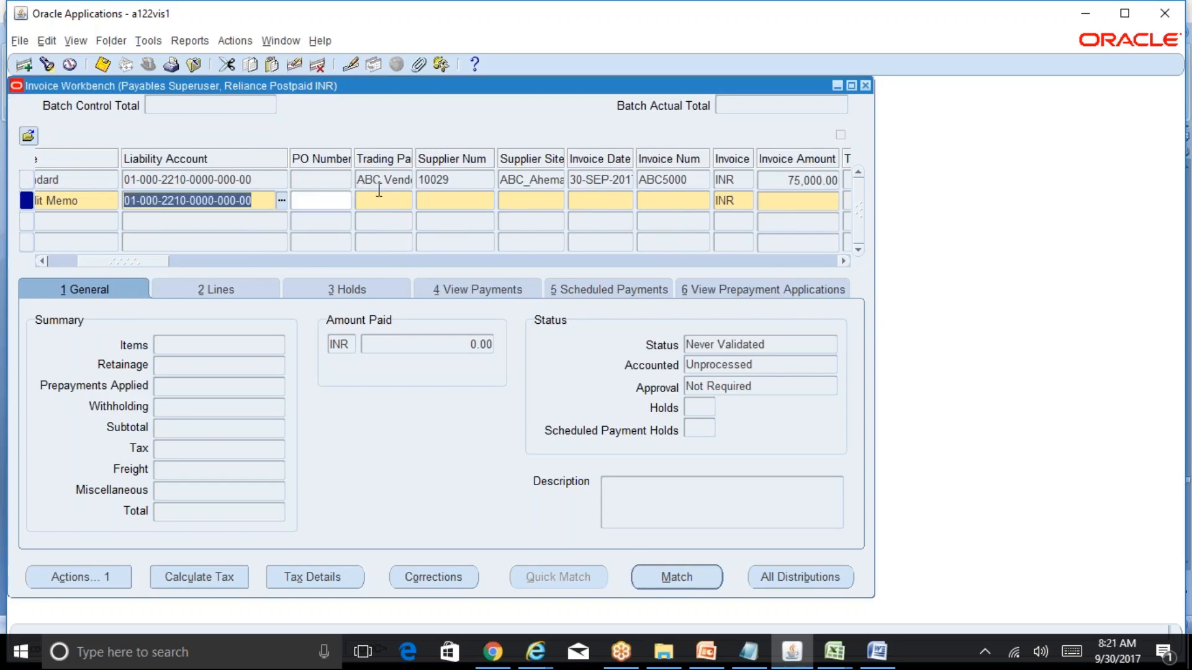
key("Tab")
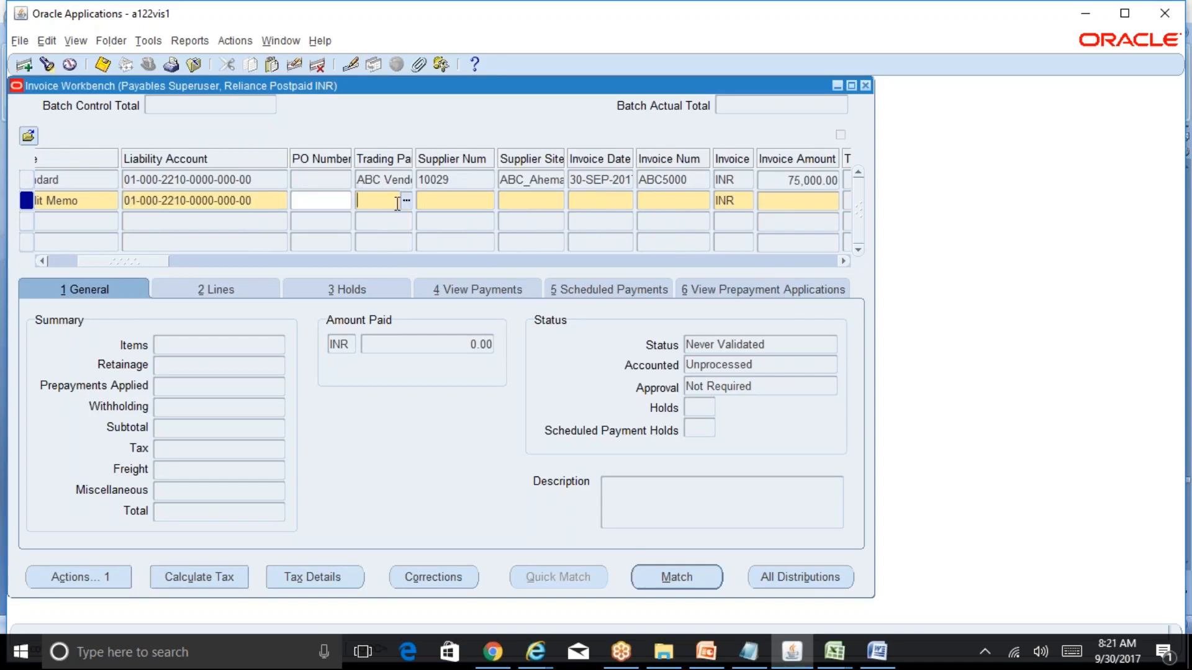
- Set the credit memo's trading partner to ABC Vendor, accepting the default supplier number, supplier site and invoice date
mouse_move(134, 262)
left_mouse_down()
mouse_move(113, 262)
mouse_move(125, 263)
left_mouse_up()
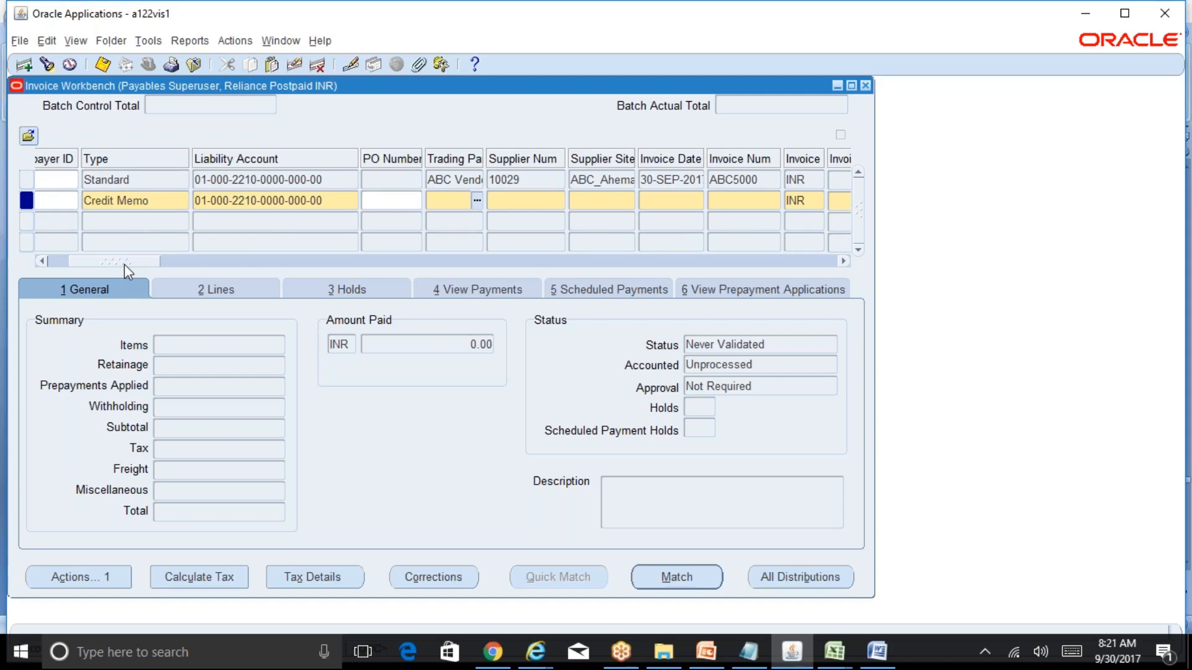
type("abc")
type(" vendor")
key("Tab")
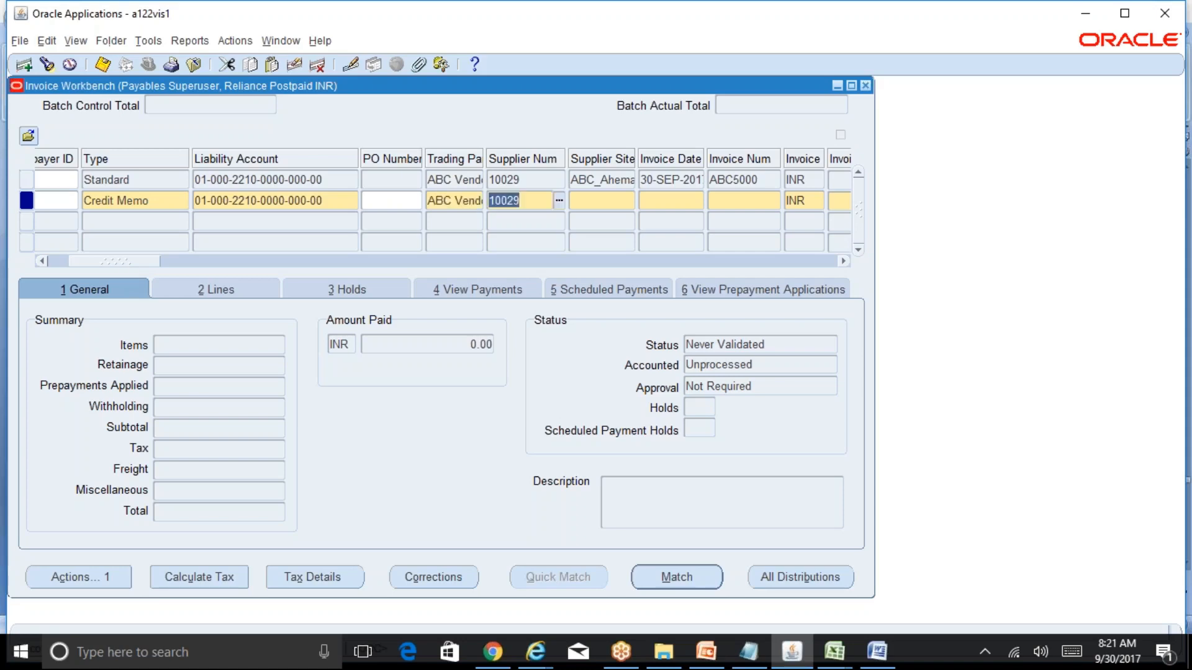
key("Tab")
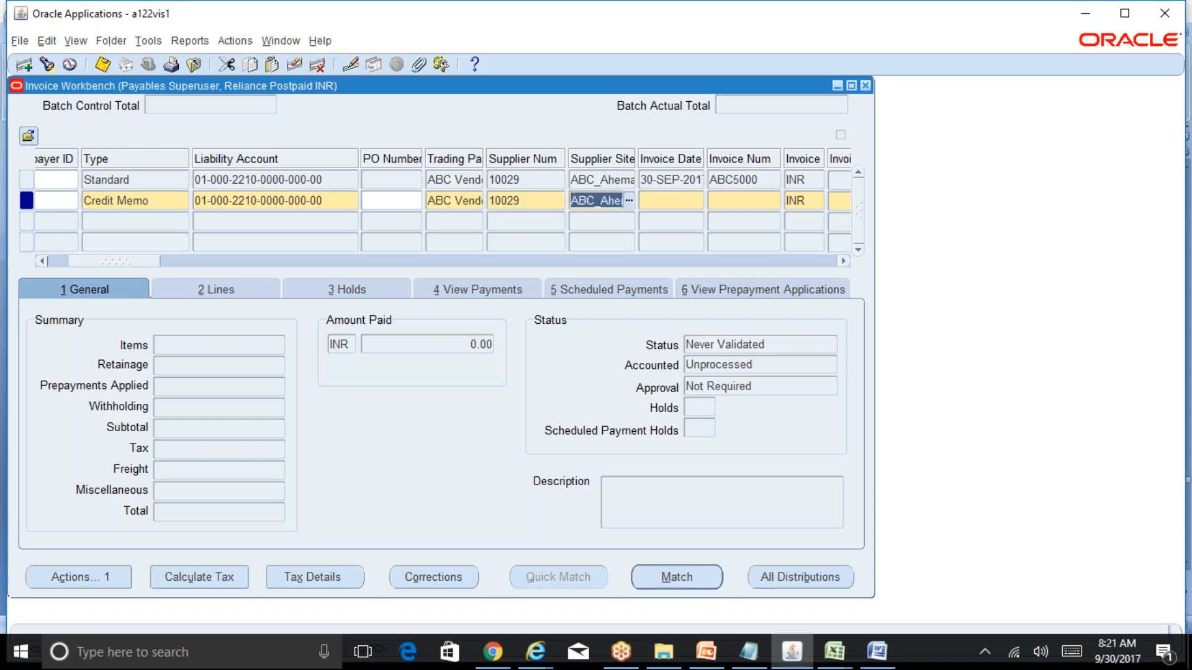
key("Tab")
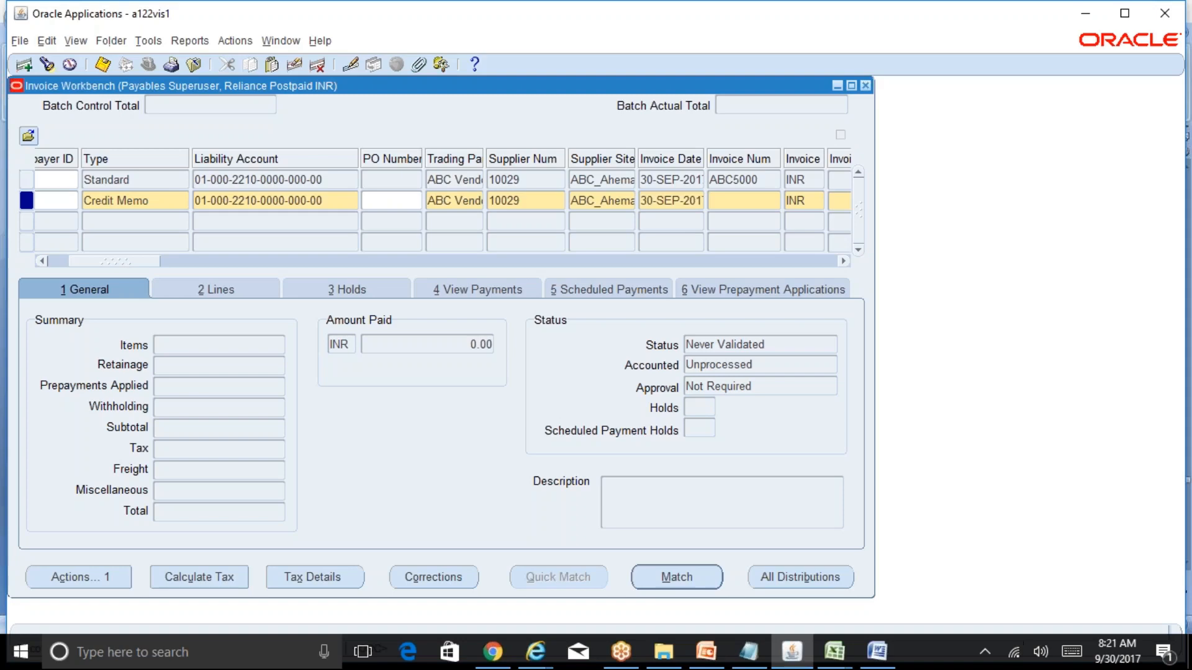
- Enter ABCCM5000 as the credit memo's invoice number and -75000 as its invoice amount
type("ABCCM5000")
key("Tab")
key("Tab")
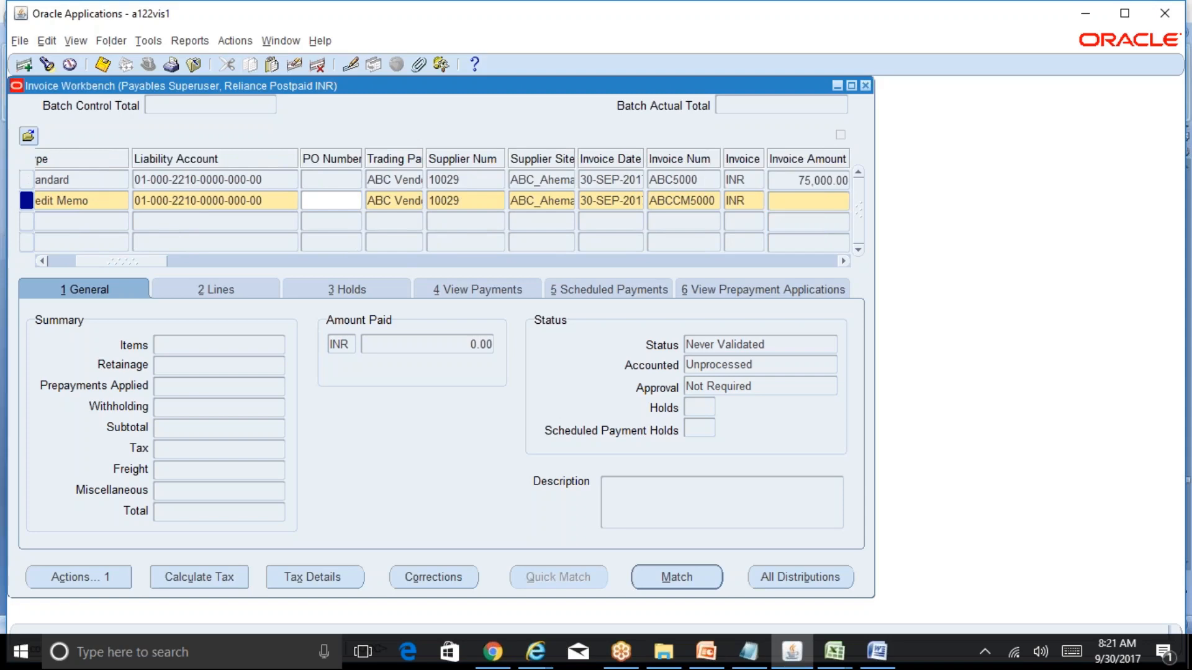
left_click_drag(124, 265, 132, 265)
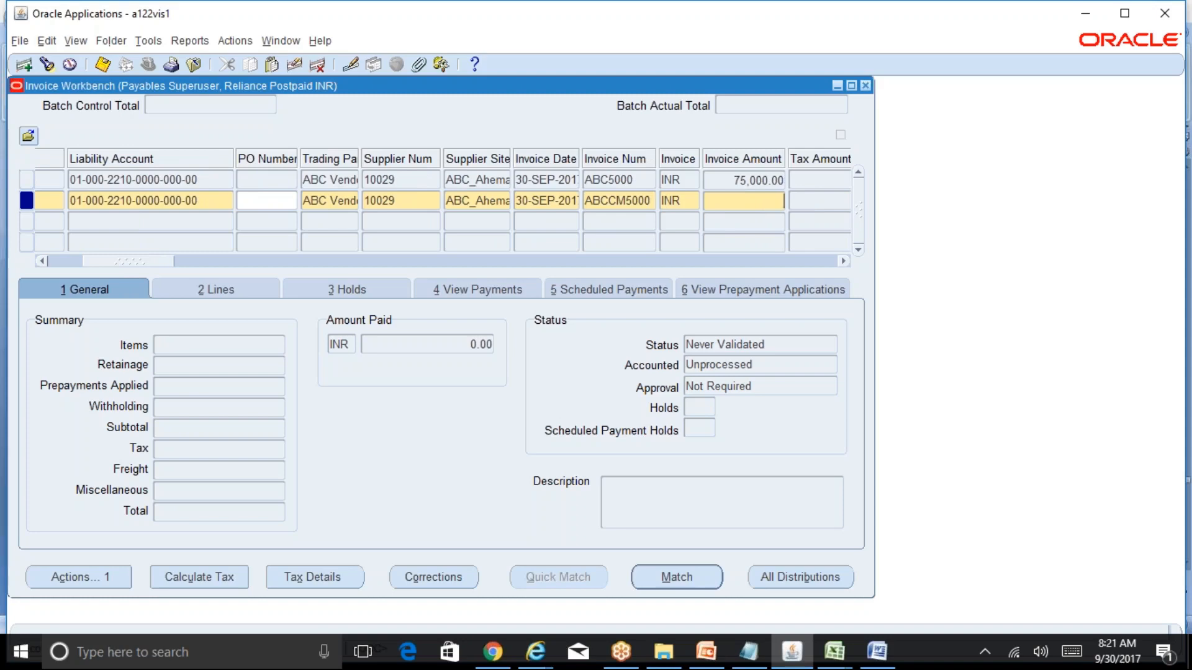
type("-75000")
key("Tab")
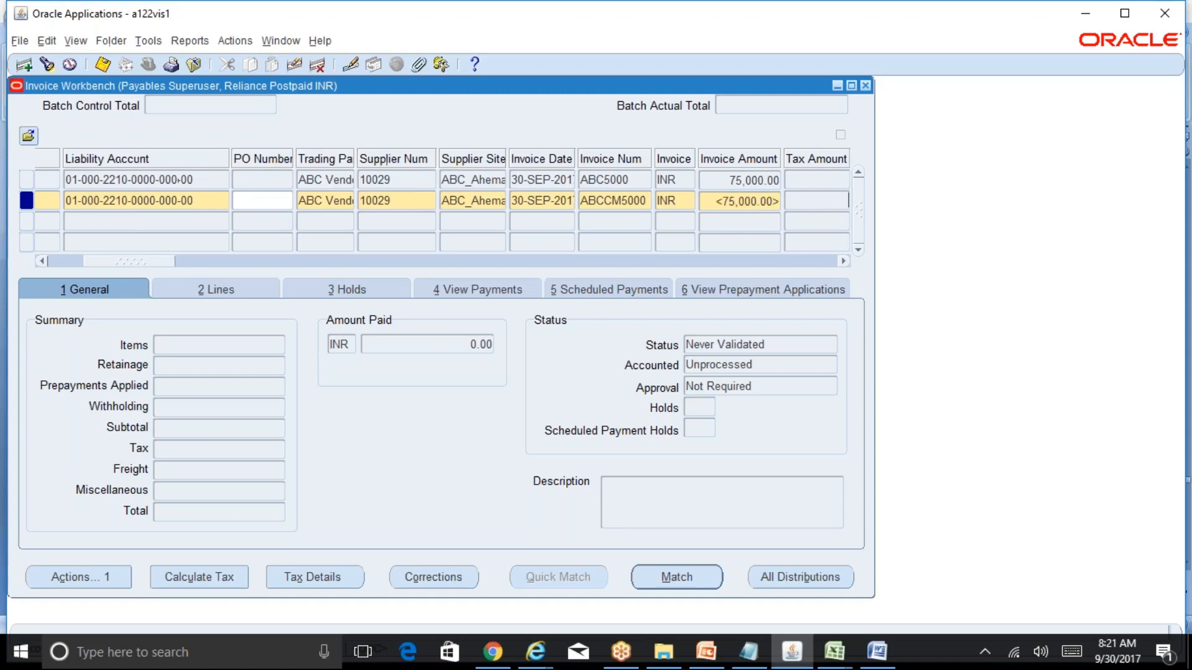
- Enable Quick Credit for the credit memo, look up credited invoices matching ABC%, and leave the list without choosing one
left_click_drag(153, 266, 335, 274)
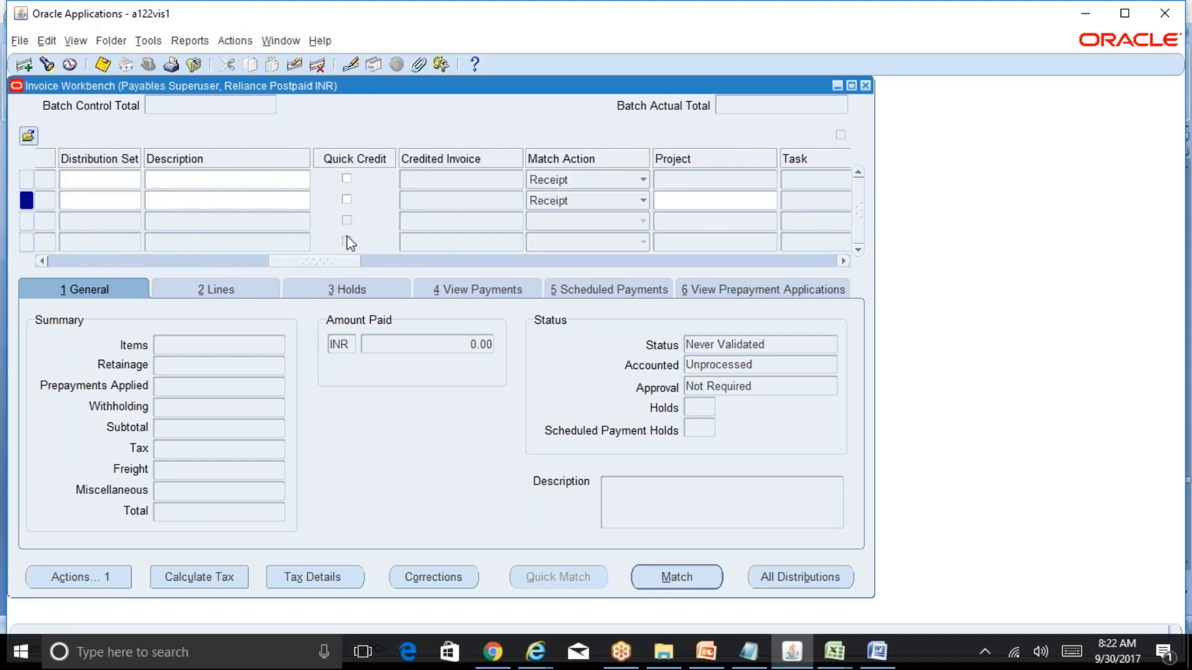
left_click(347, 199)
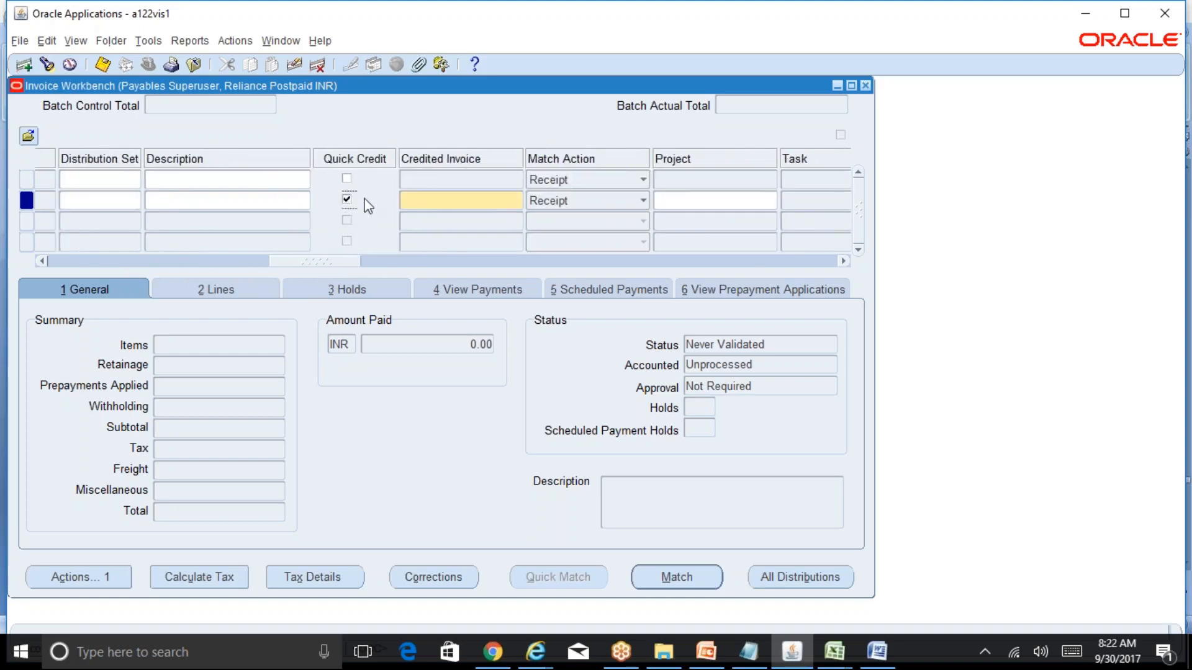
left_click(437, 201)
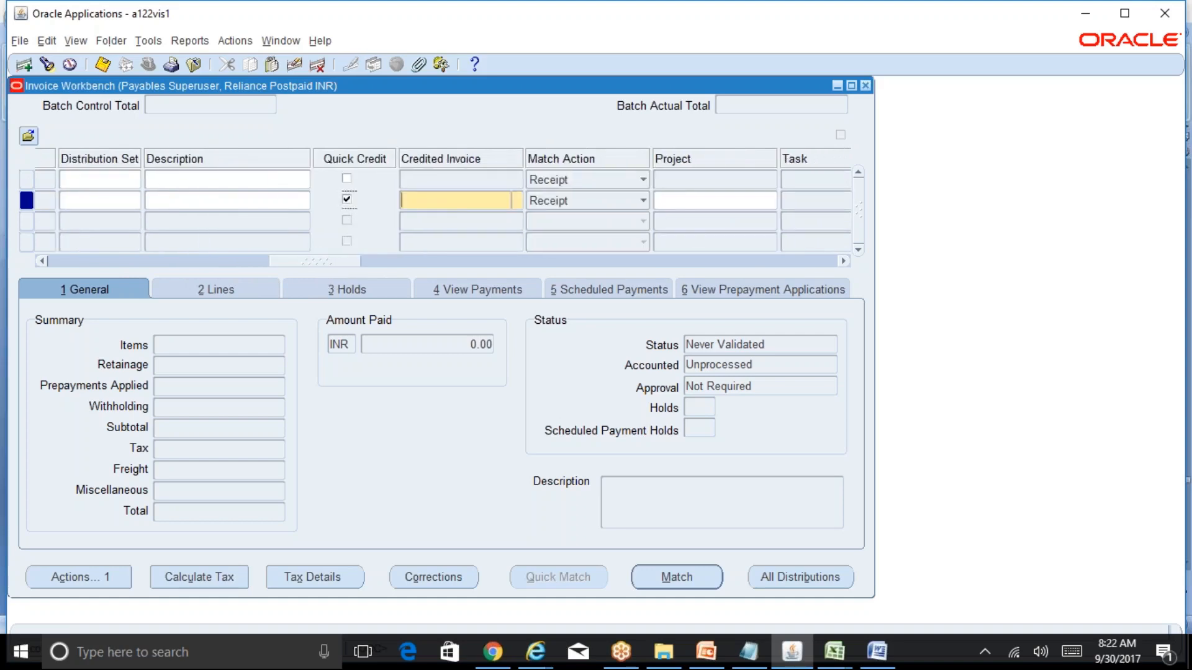
left_click(517, 201)
type("ABC%")
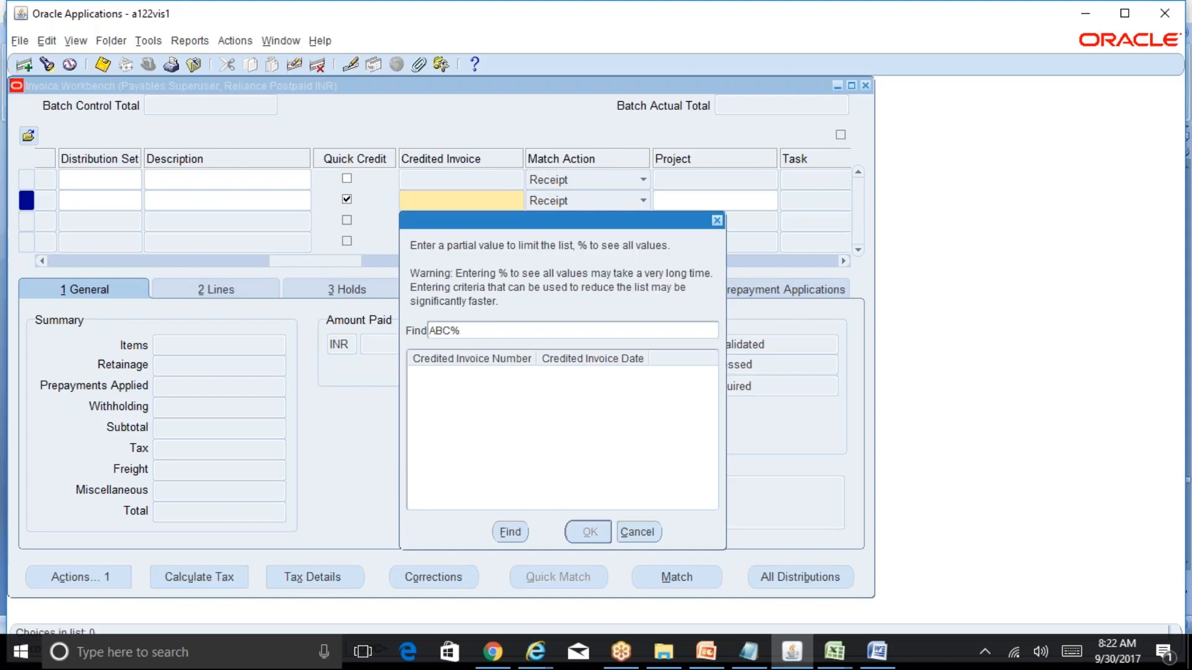
key("Return")
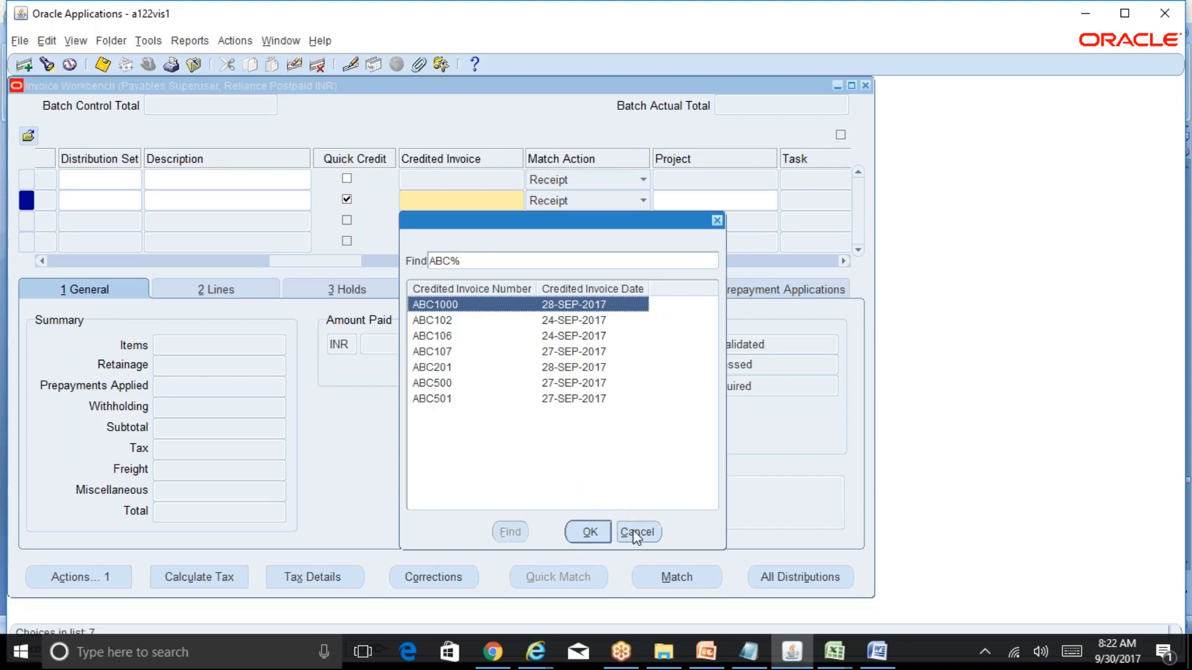
left_click(636, 533)
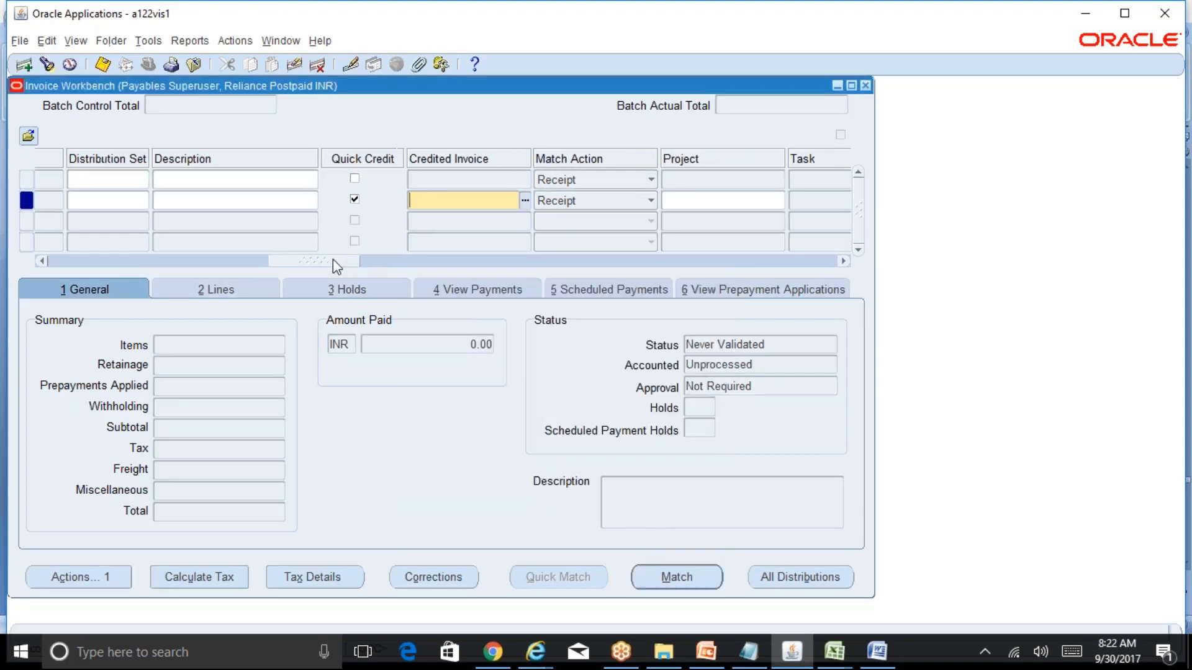
- Set the credit memo's match action to Invoice and check the credited invoices matching ABC% again without choosing one
mouse_move(333, 259)
left_mouse_down()
mouse_move(206, 259)
mouse_move(354, 266)
left_mouse_up()
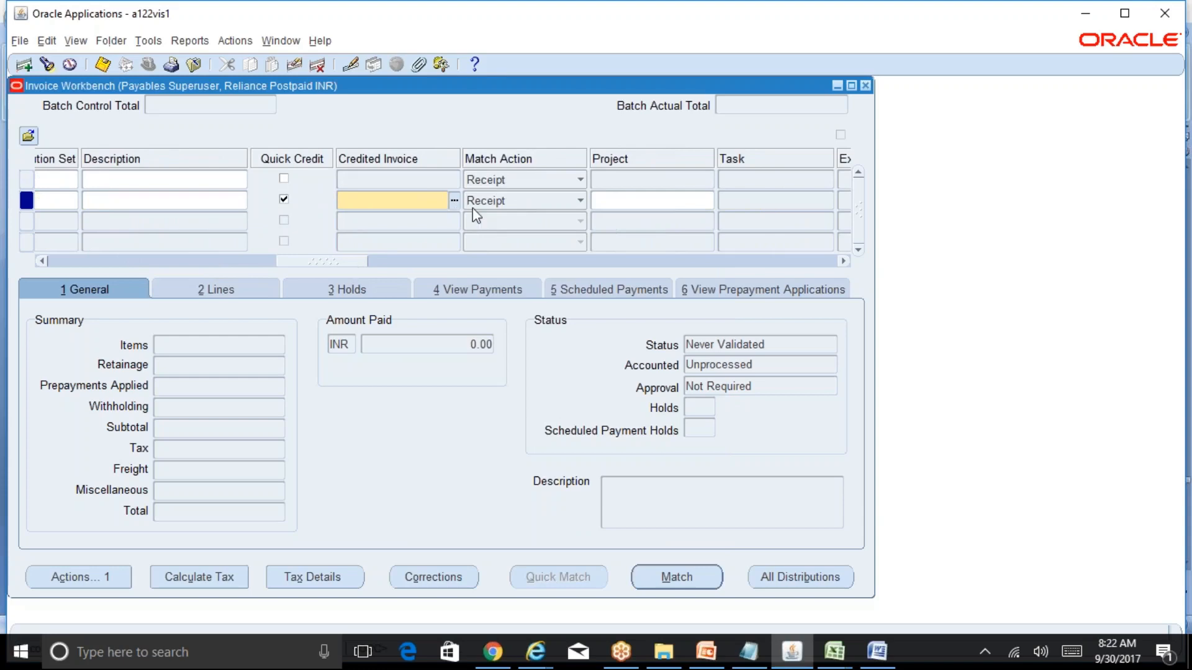
left_click(487, 202)
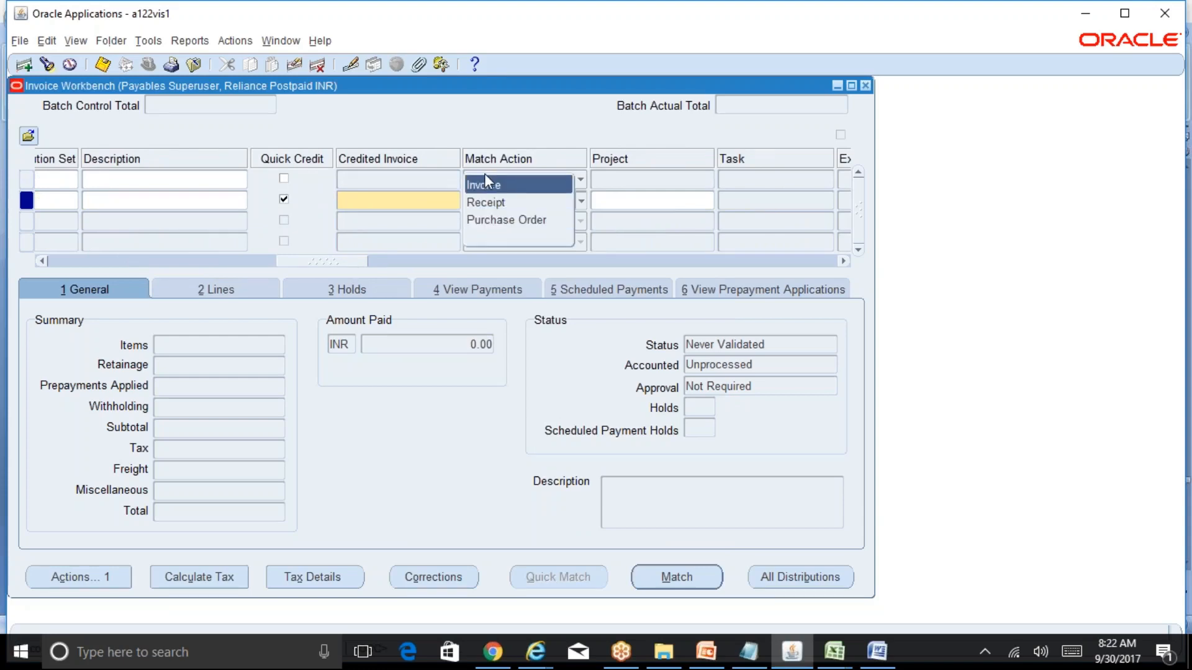
left_click(484, 184)
left_click(445, 203)
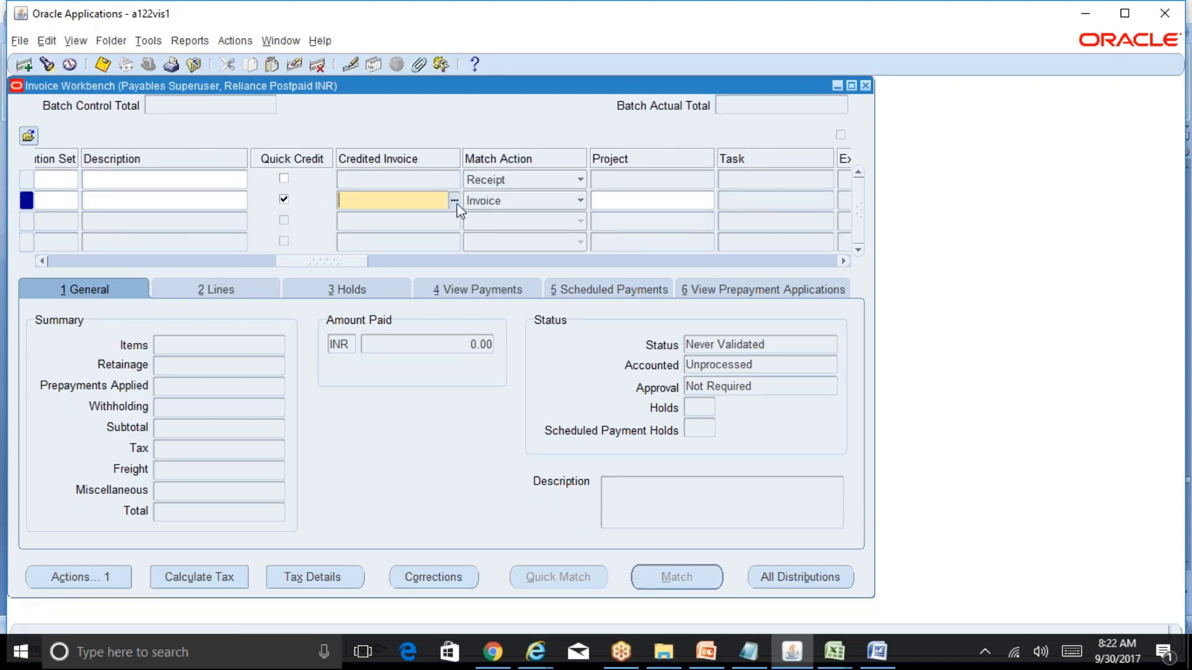
left_click(454, 200)
type("ABC")
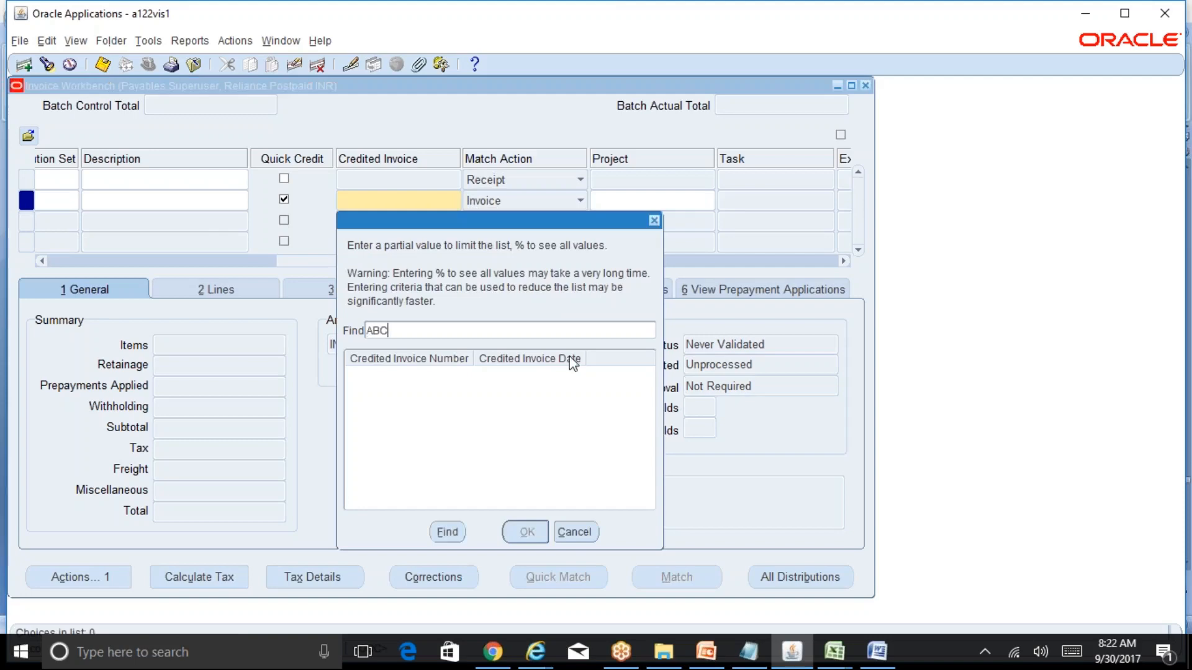
type("%")
key("Return")
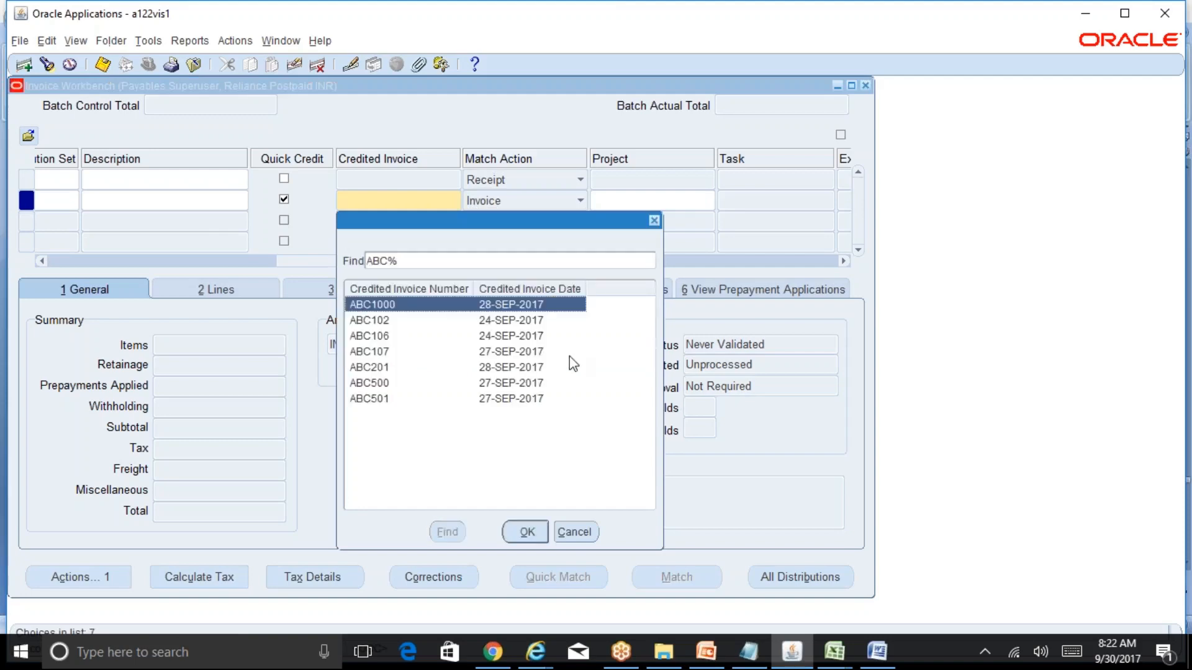
left_click(580, 534)
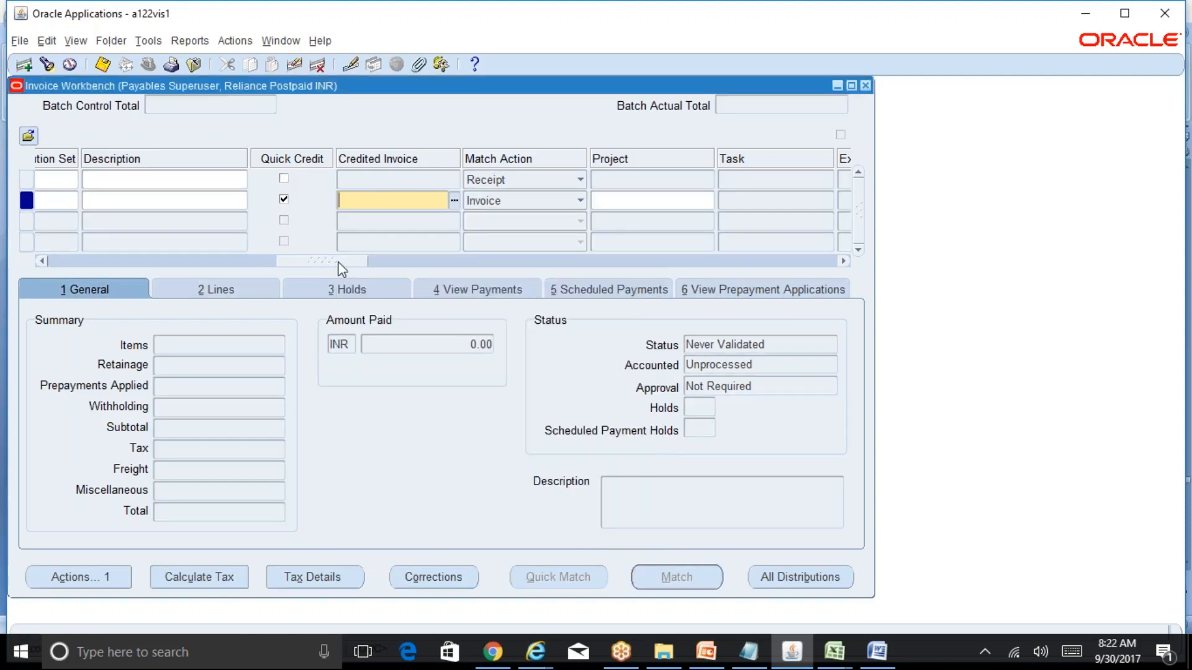
- Change the credit memo's invoice amount to -67500
left_click_drag(337, 262, 164, 266)
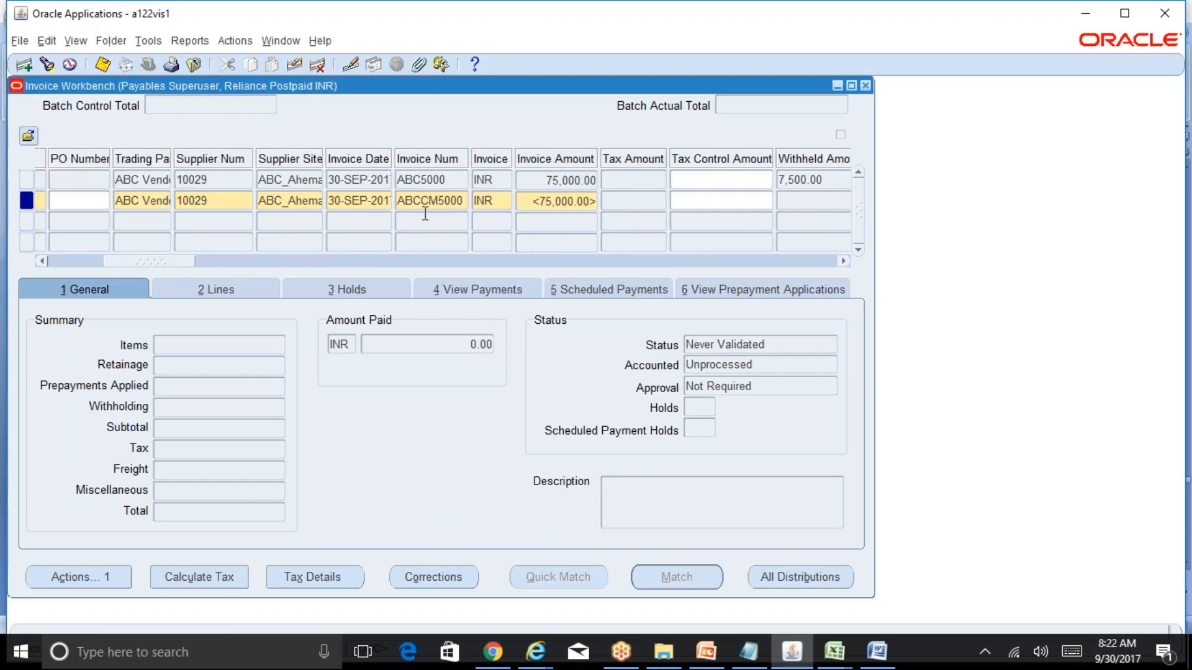
left_click(567, 200)
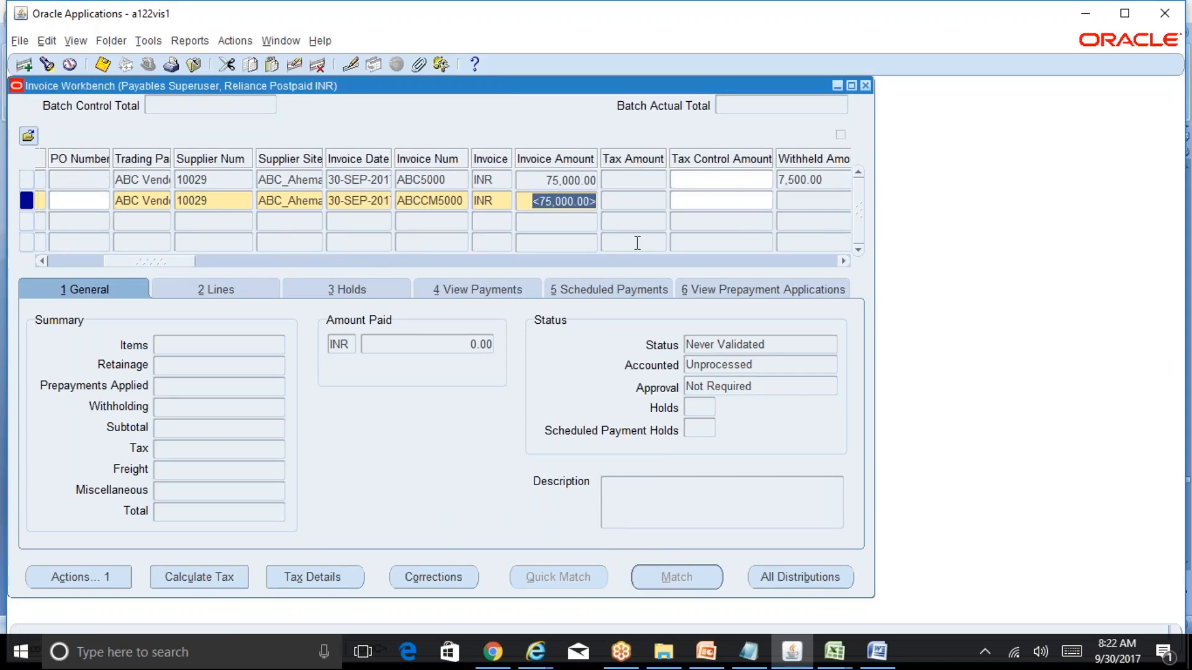
type("-67500")
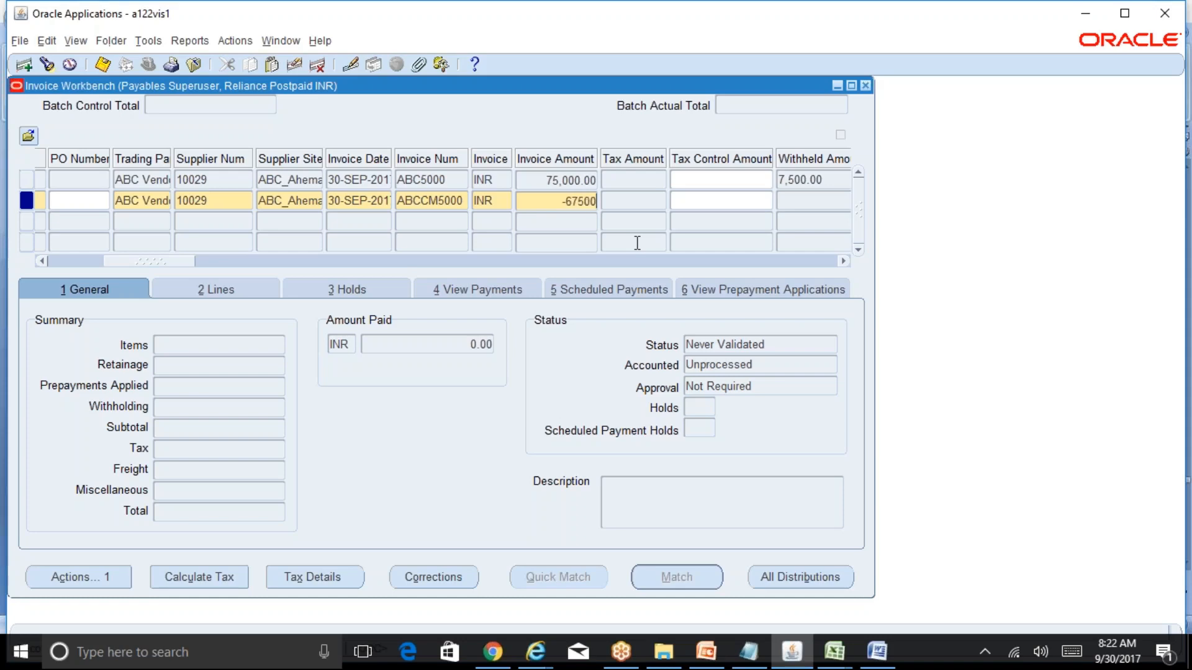
key("Tab")
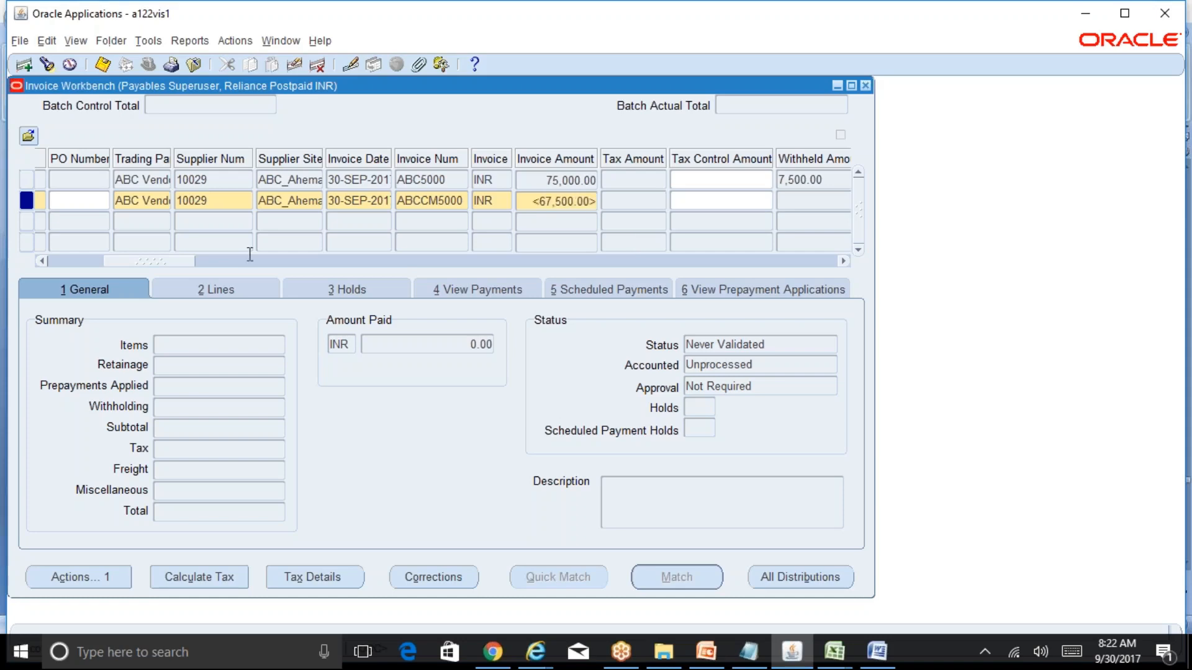
- Look up the credit memo's credited invoices matching ABC% once more and leave the list without choosing one
left_click_drag(165, 261, 335, 266)
left_click(481, 202)
left_click(487, 201)
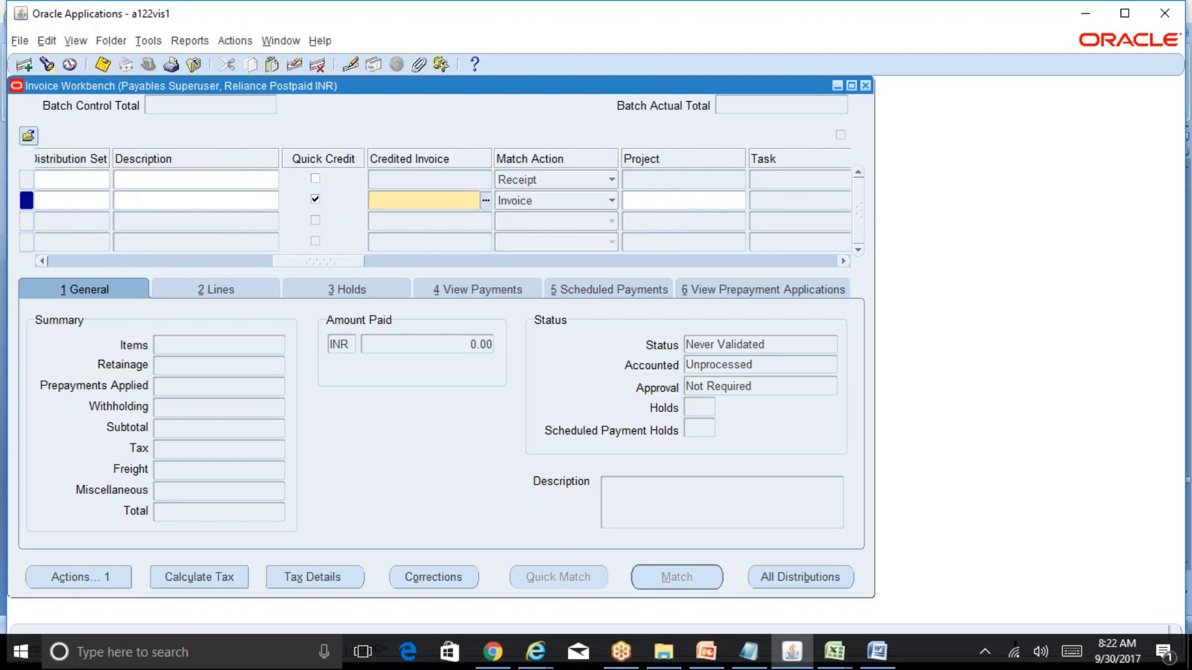
type("ABC%")
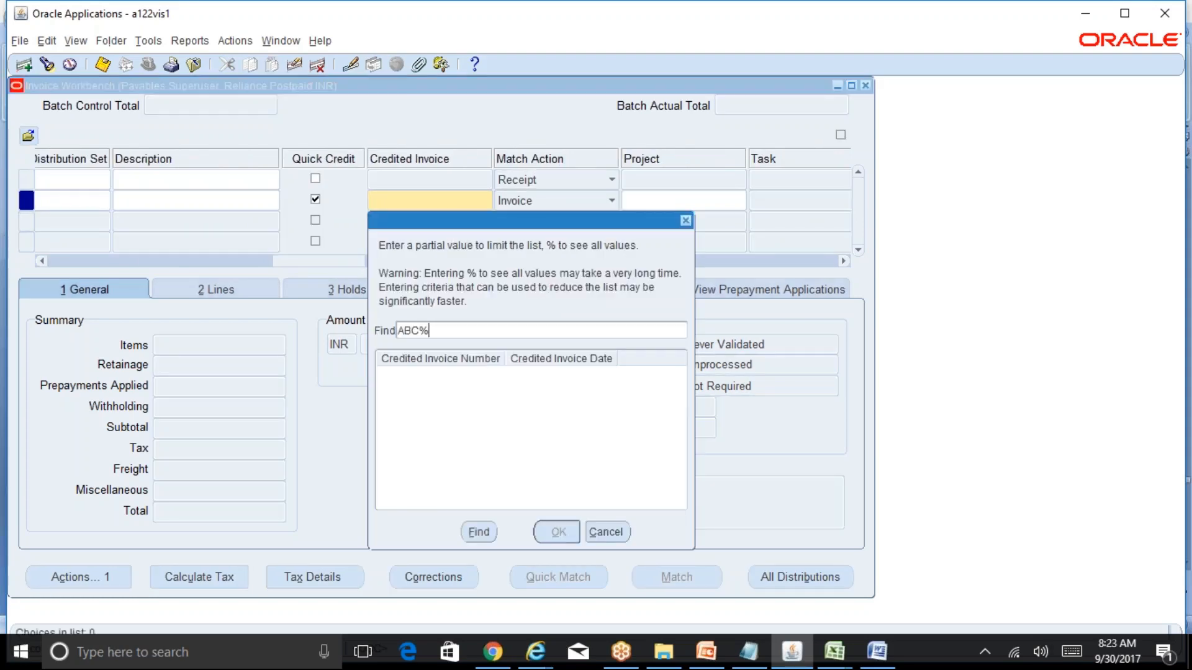
key("Return")
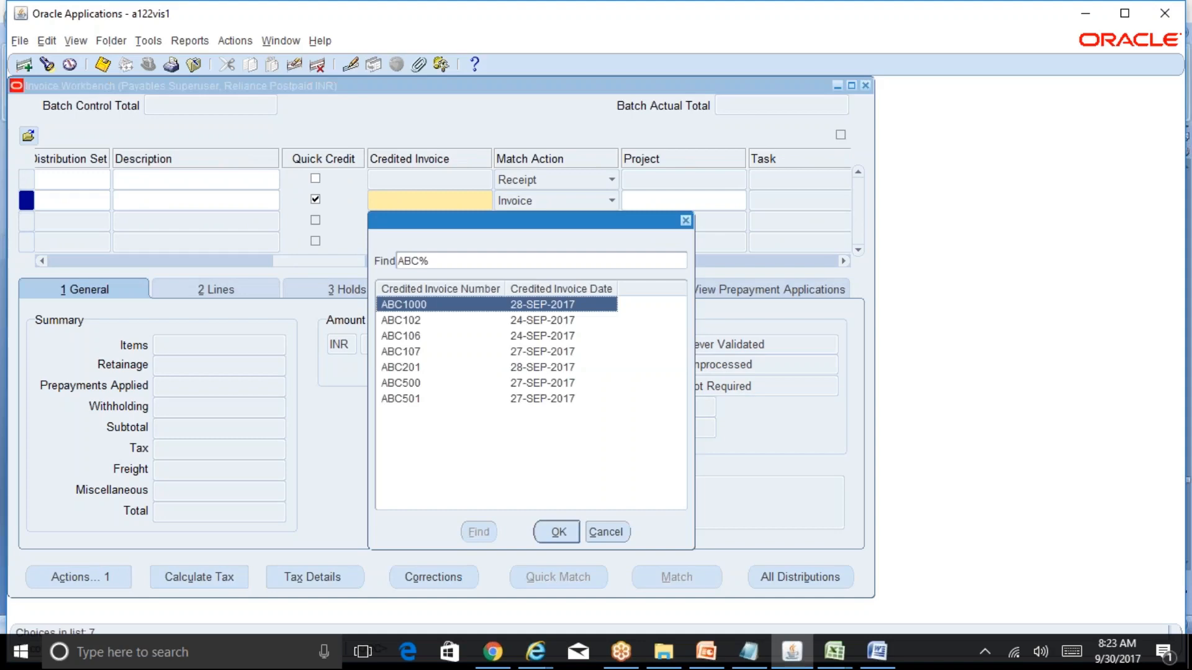
left_click(605, 533)
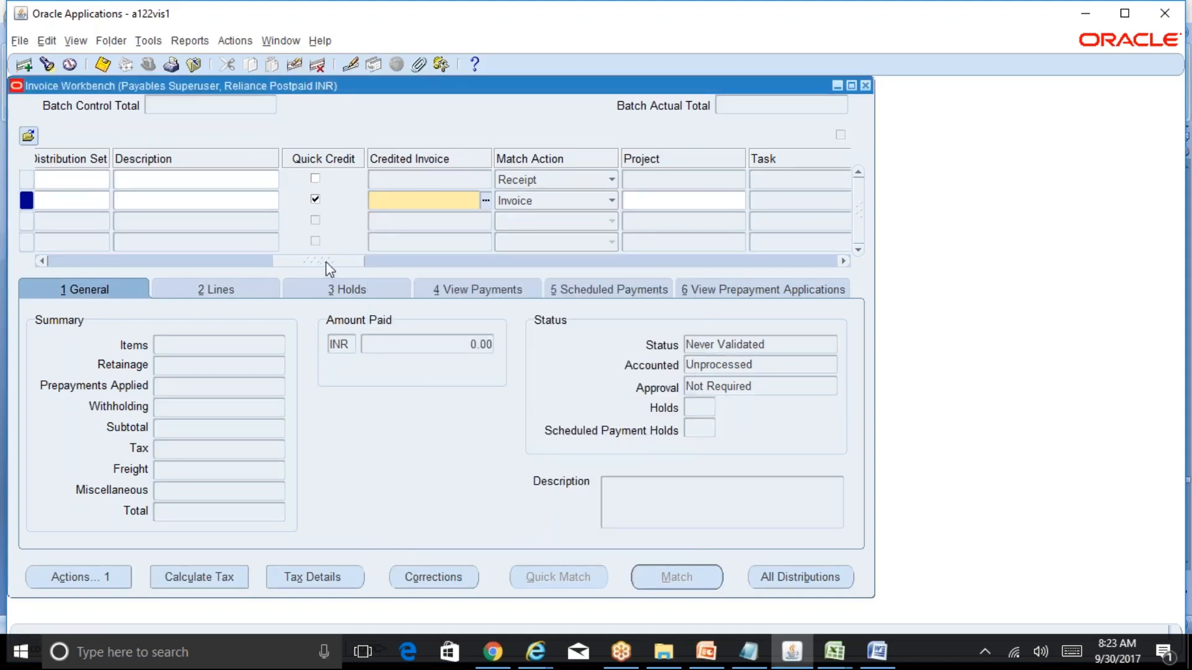
- Check the invoice amounts of both records and clear the unsaved credit memo record
left_click_drag(327, 265, 185, 283)
mouse_move(141, 288)
left_mouse_down()
mouse_move(88, 292)
mouse_move(155, 293)
left_mouse_up()
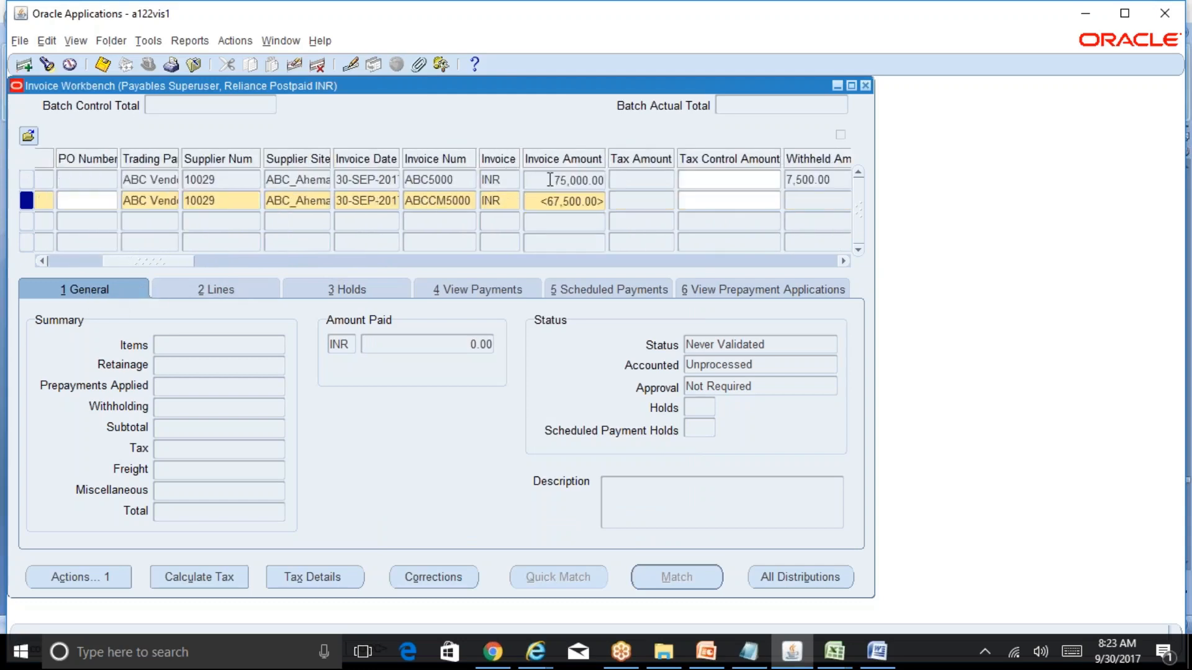
left_click(575, 181)
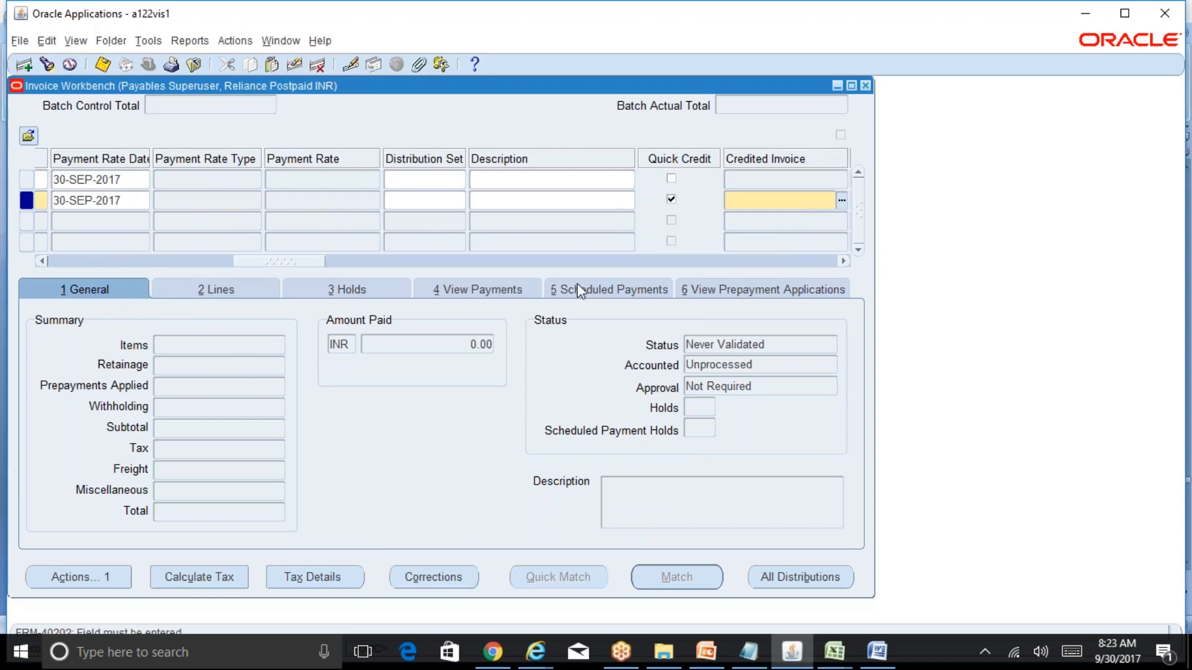
key("alt+e")
key("c")
key("r")
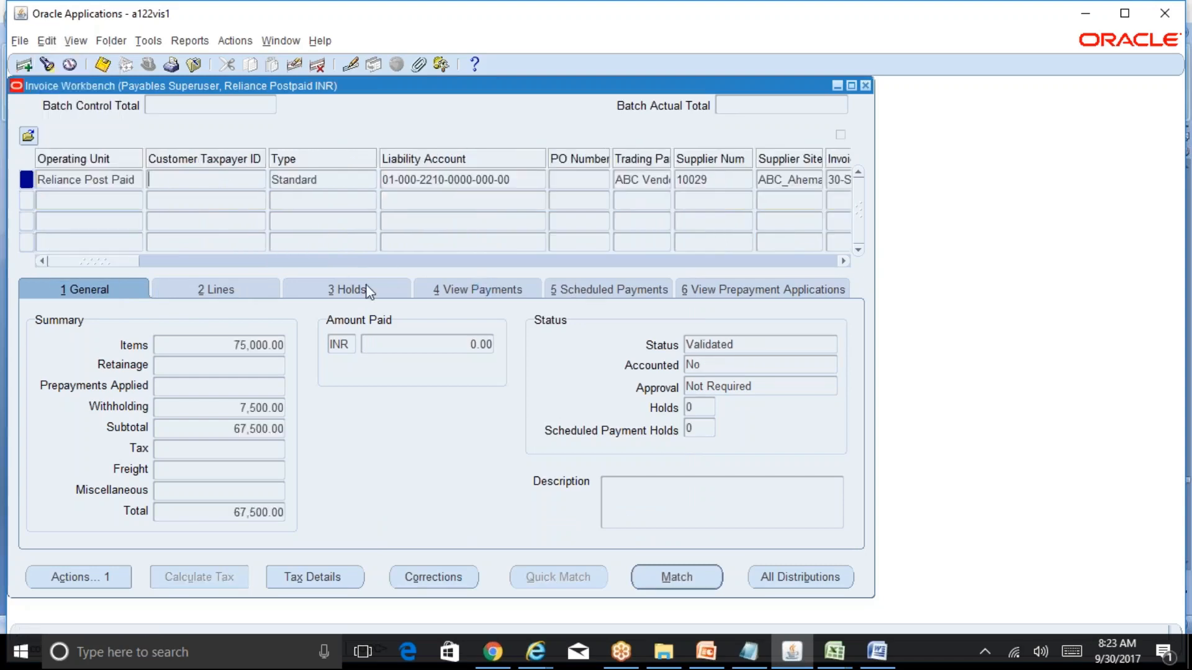
- Review the Standard invoice's type and status, and create its accounting with the Final Post option
left_click(329, 183)
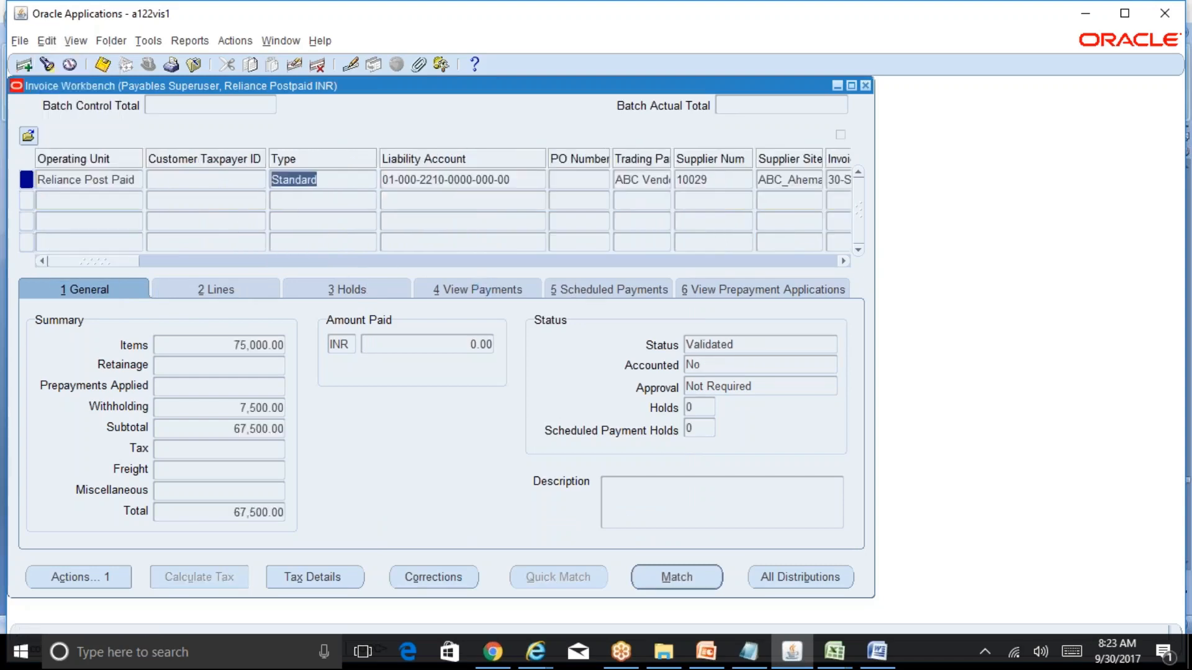
left_click(737, 351)
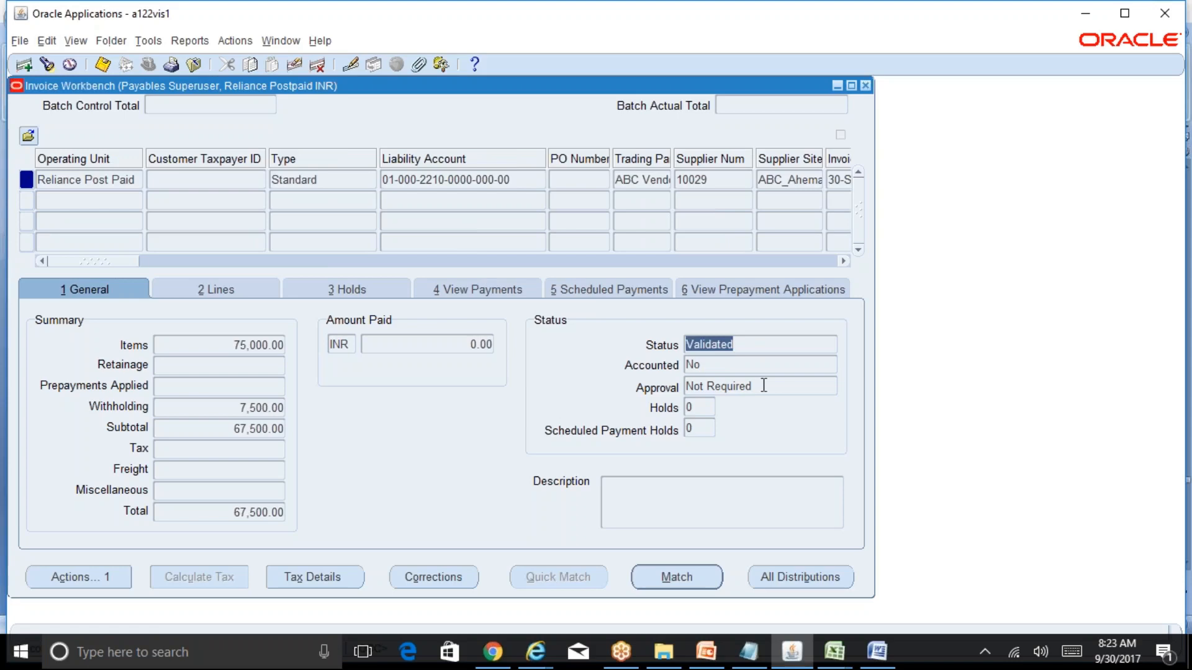
left_click(79, 580)
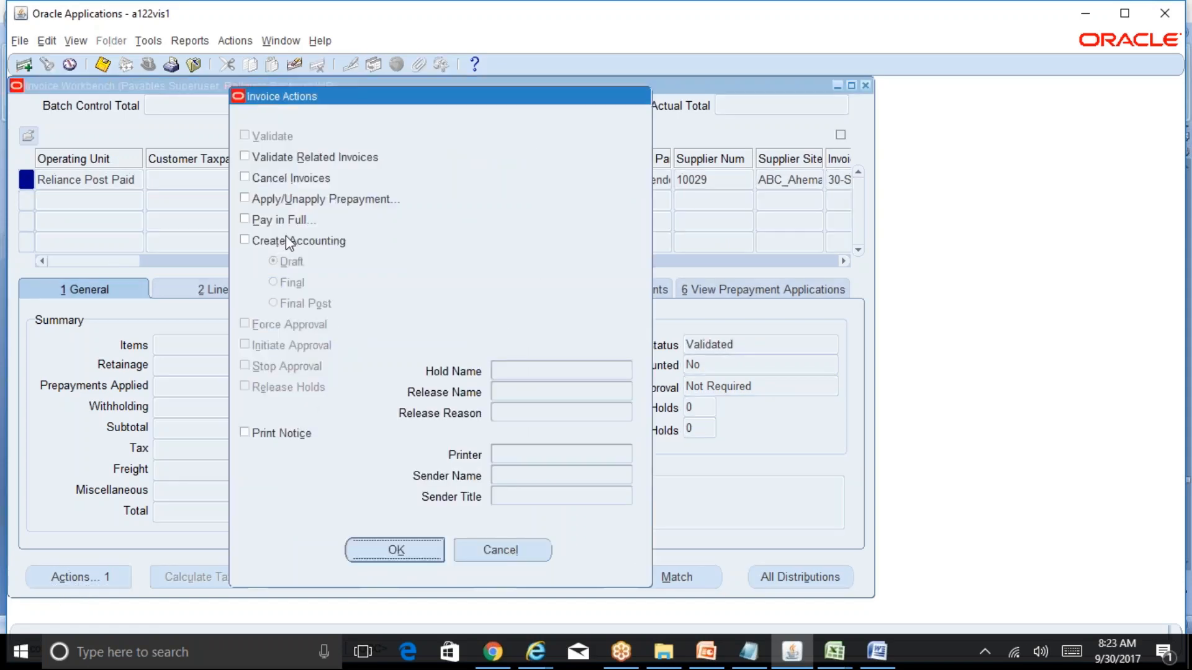
left_click(287, 241)
left_click(308, 303)
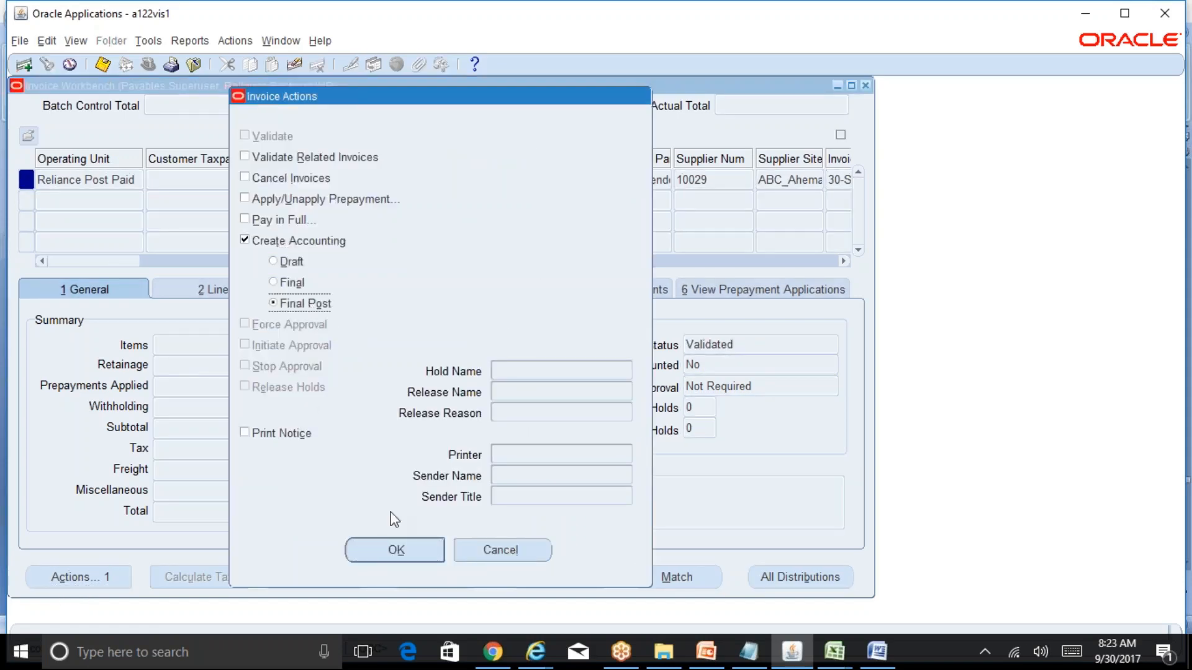
left_click(412, 550)
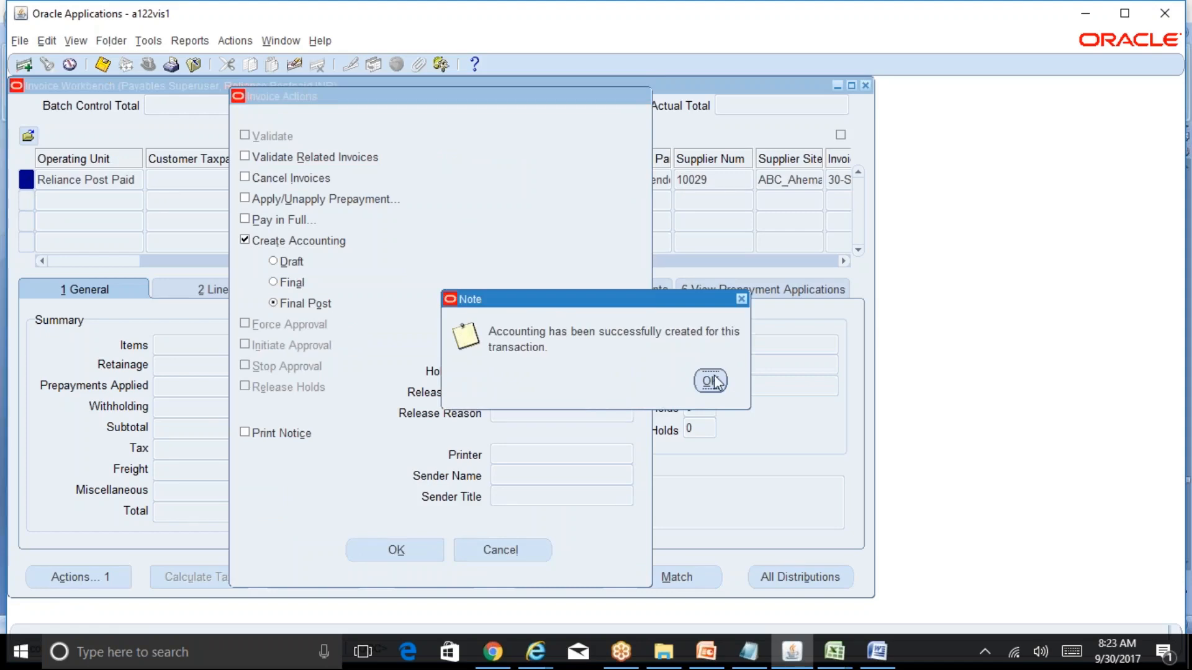
left_click(711, 381)
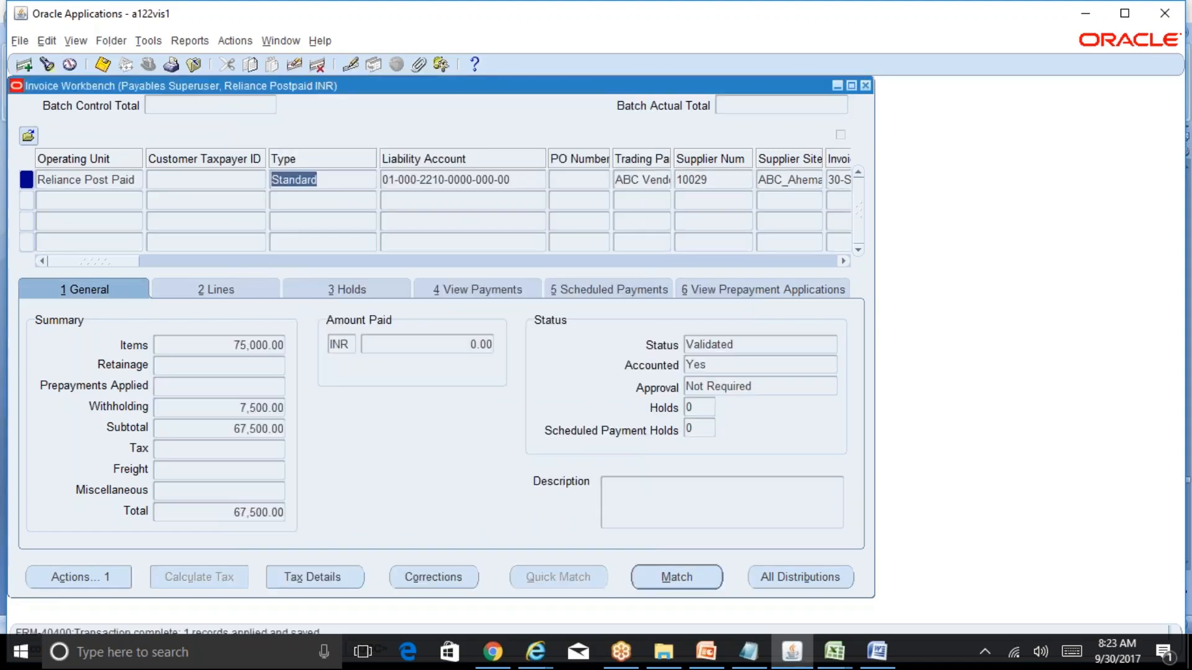
- Start a new invoice record below the Standard invoice and set its type to Credit Memo
left_click(316, 202)
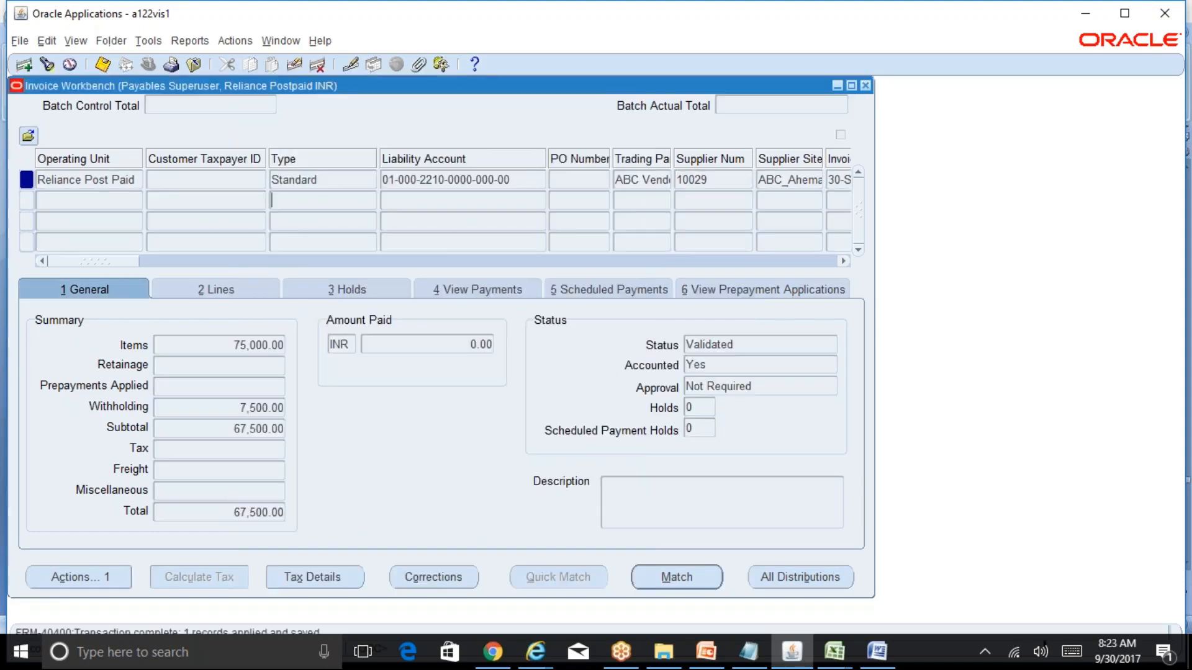
left_click(462, 200)
key("Tab")
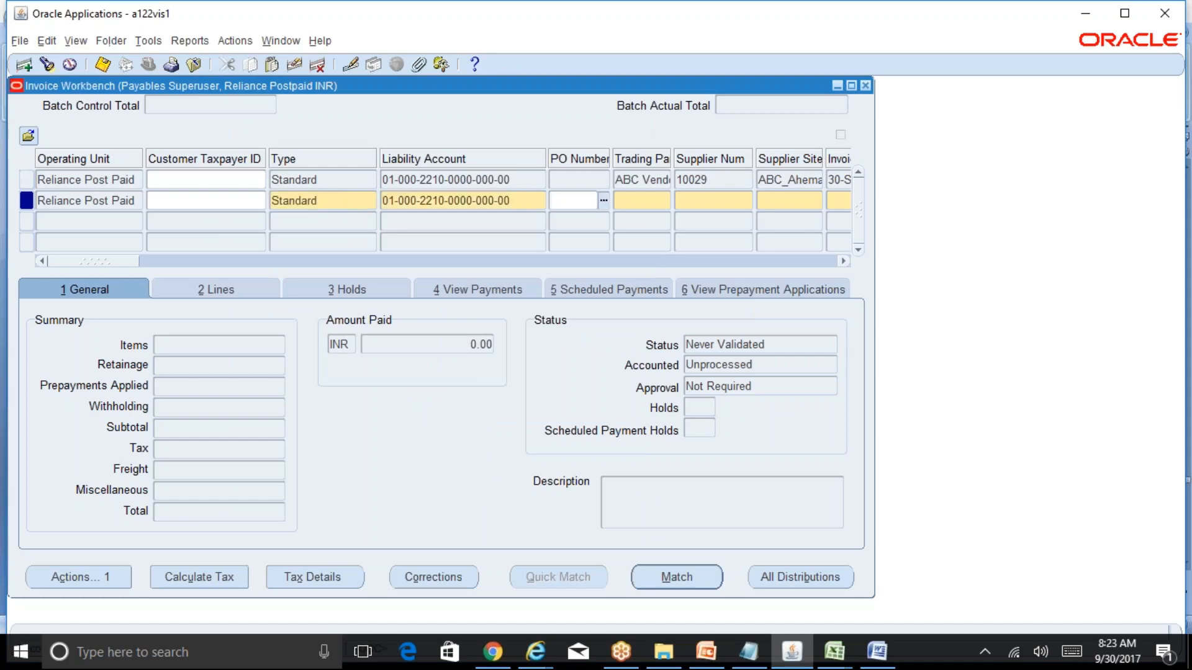
left_click(337, 194)
key("shift+Home")
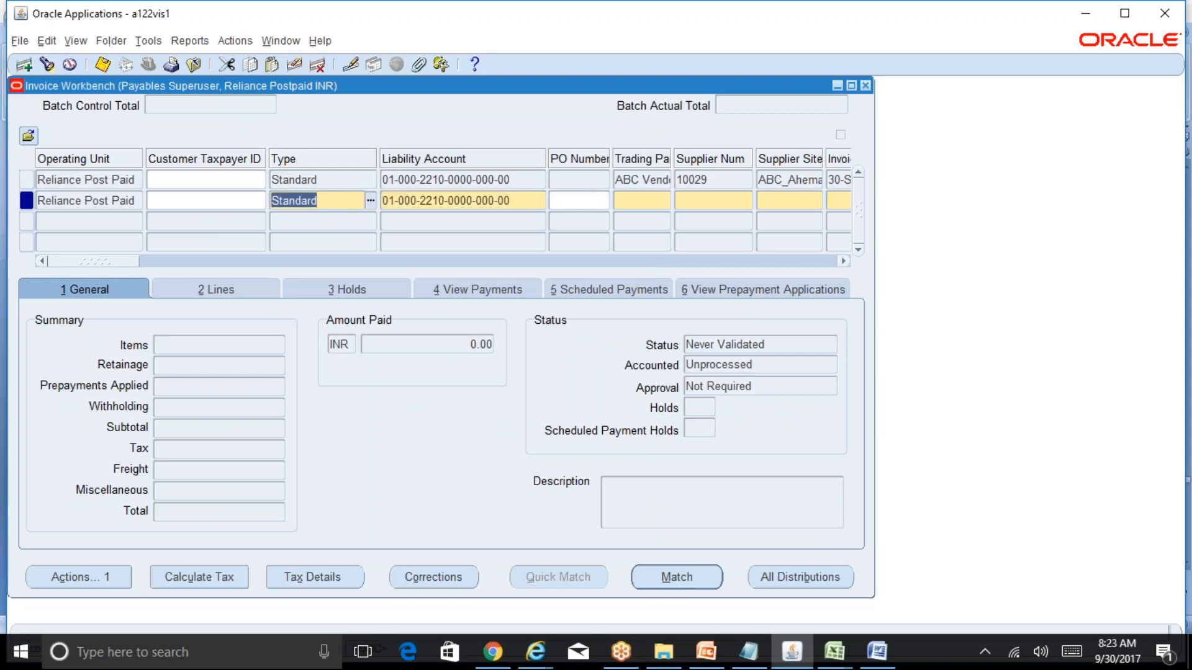
type("credit memo")
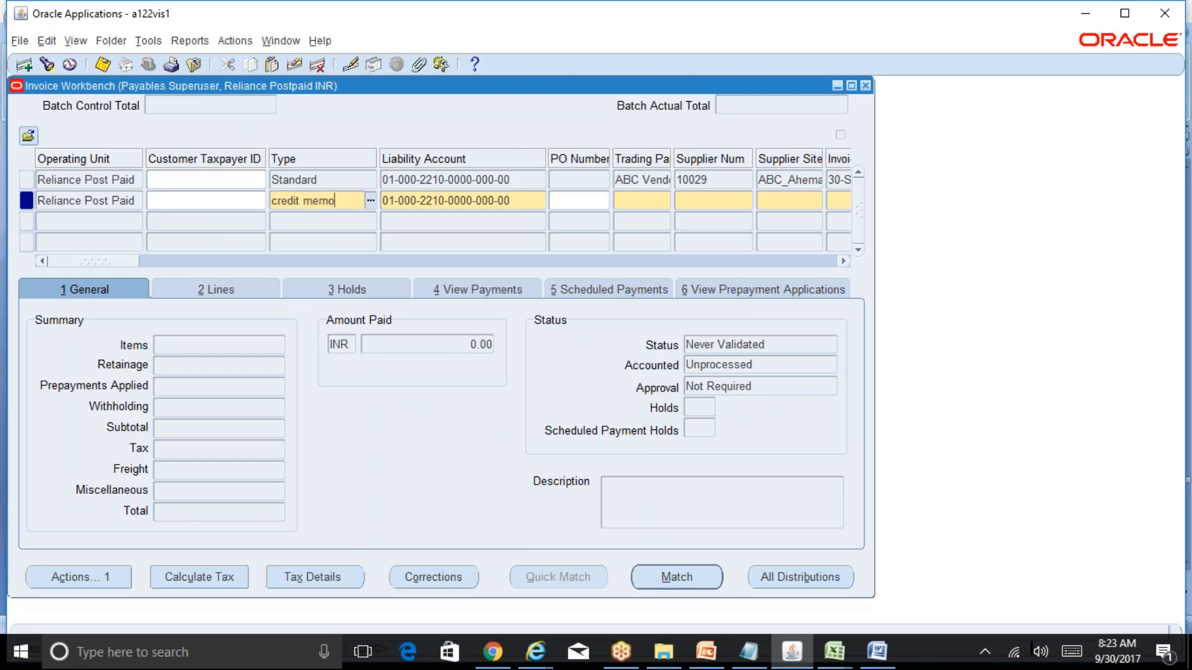
key("Tab")
key("Return")
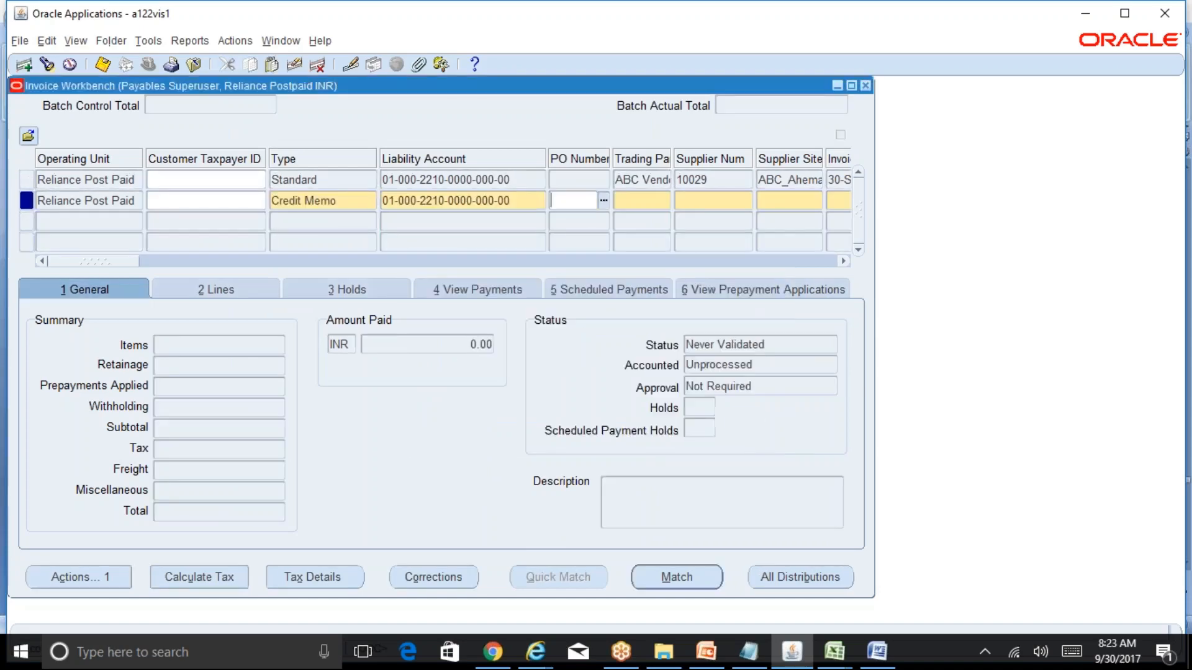
- Copy the trading partner, supplier site and invoice date from the Standard invoice above into the credit memo
key("Tab")
key("shift+F5")
key("Tab")
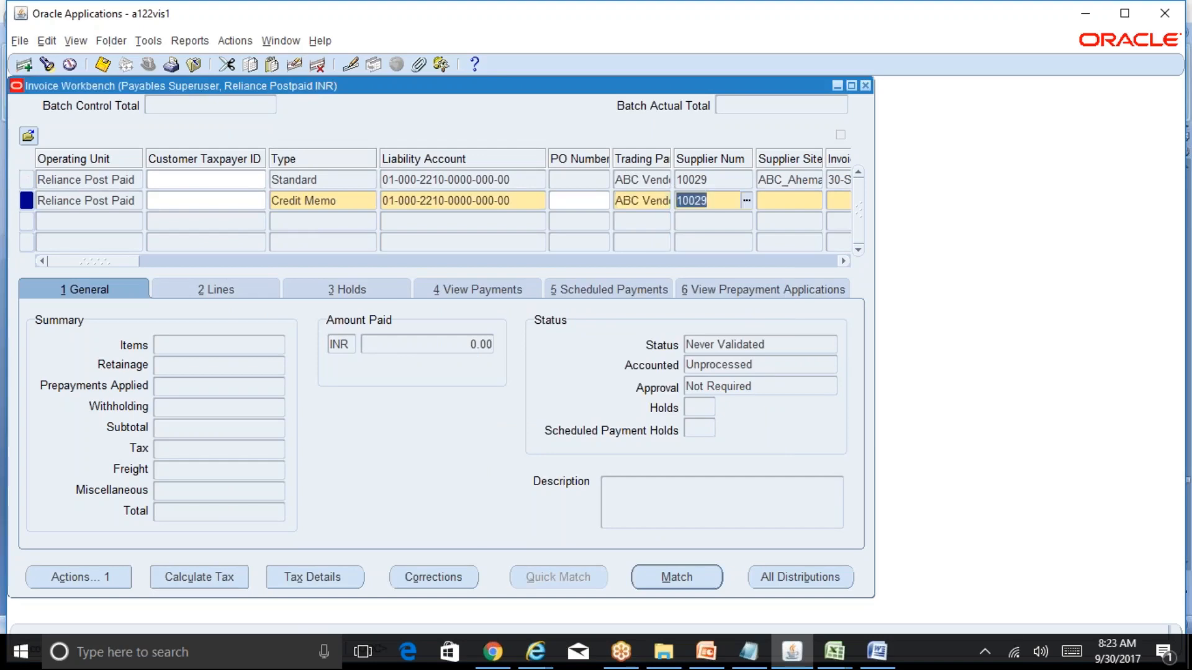
key("Tab")
key("shift+F5")
key("Tab")
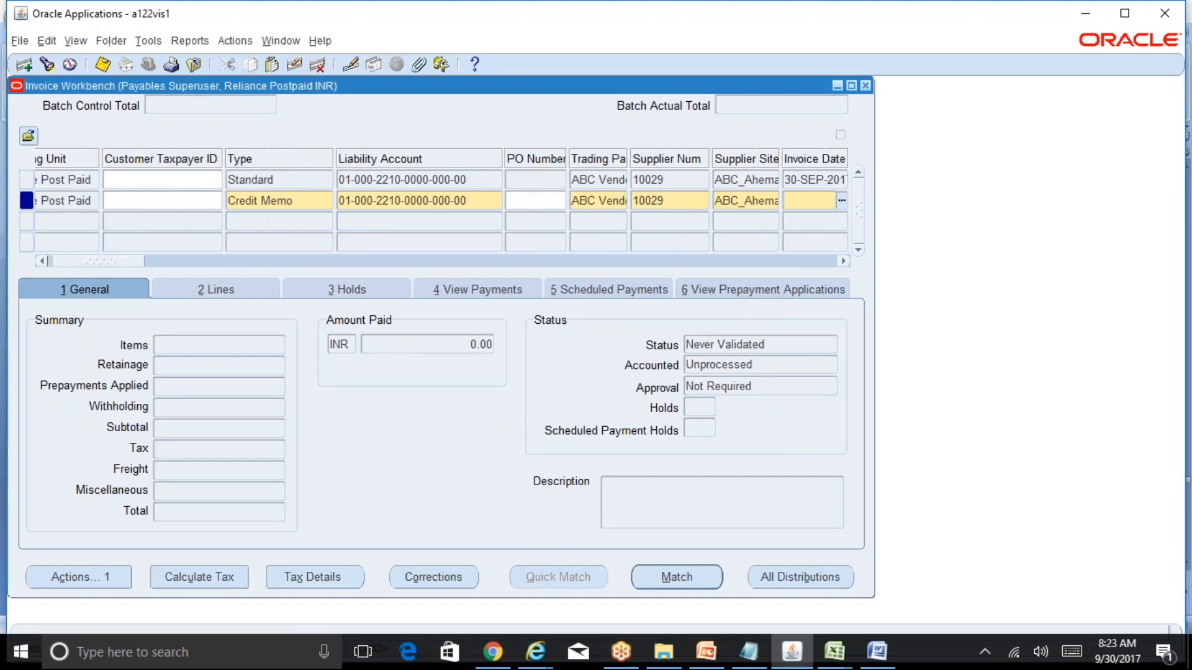
key("shift+F5")
key("Tab")
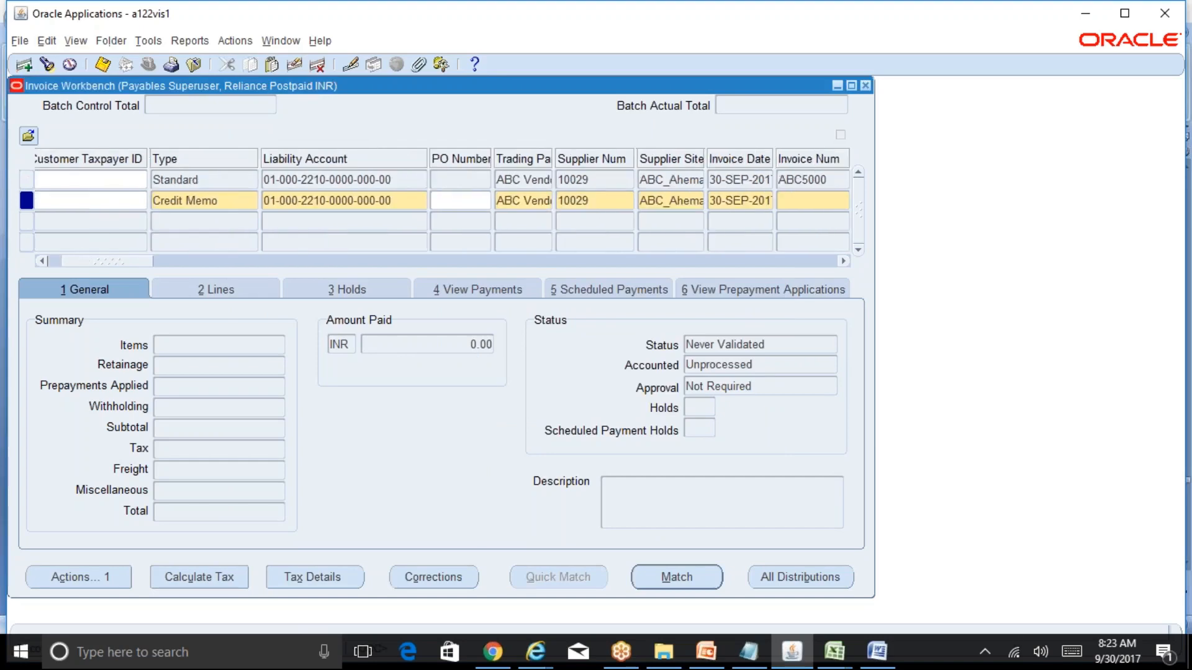
- Enter ABCM5000 as the credit memo's invoice number and -67500 as its invoice amount
type("ABCM5000")
key("Tab")
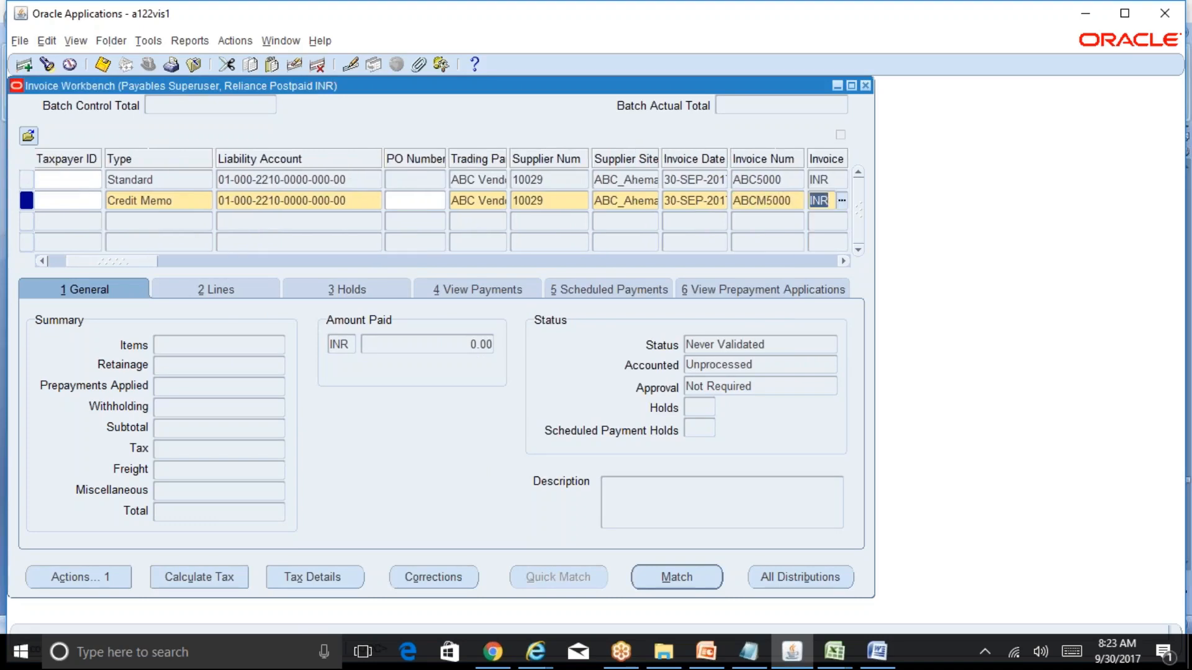
key("Tab")
type("-67500")
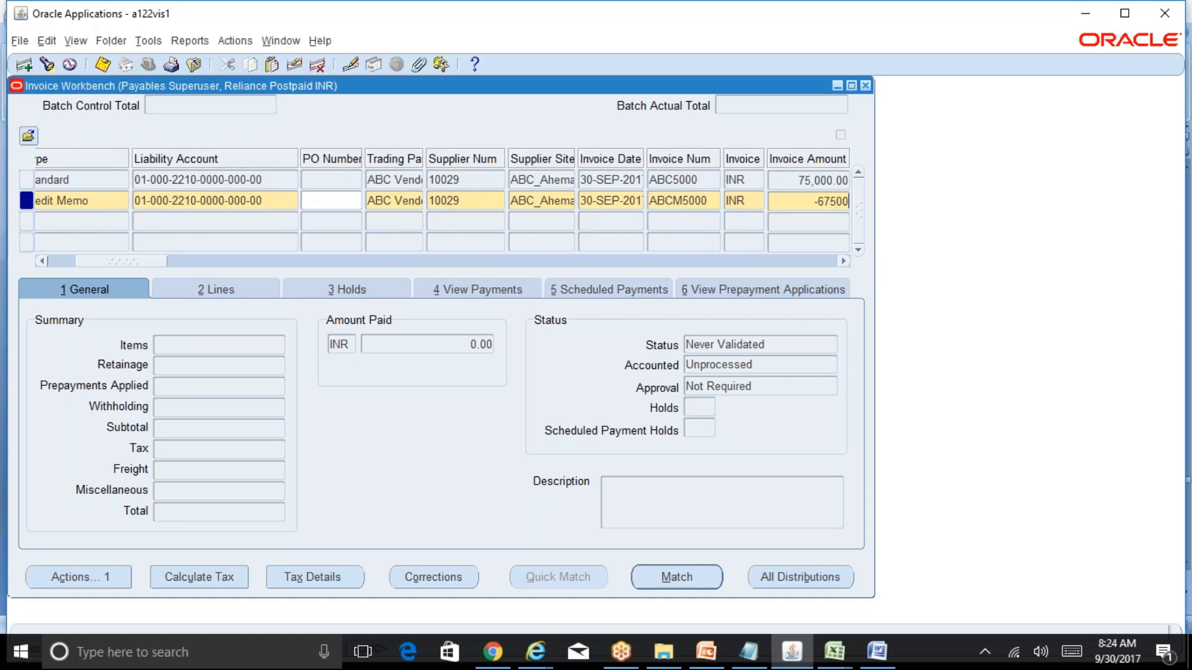
key("Tab")
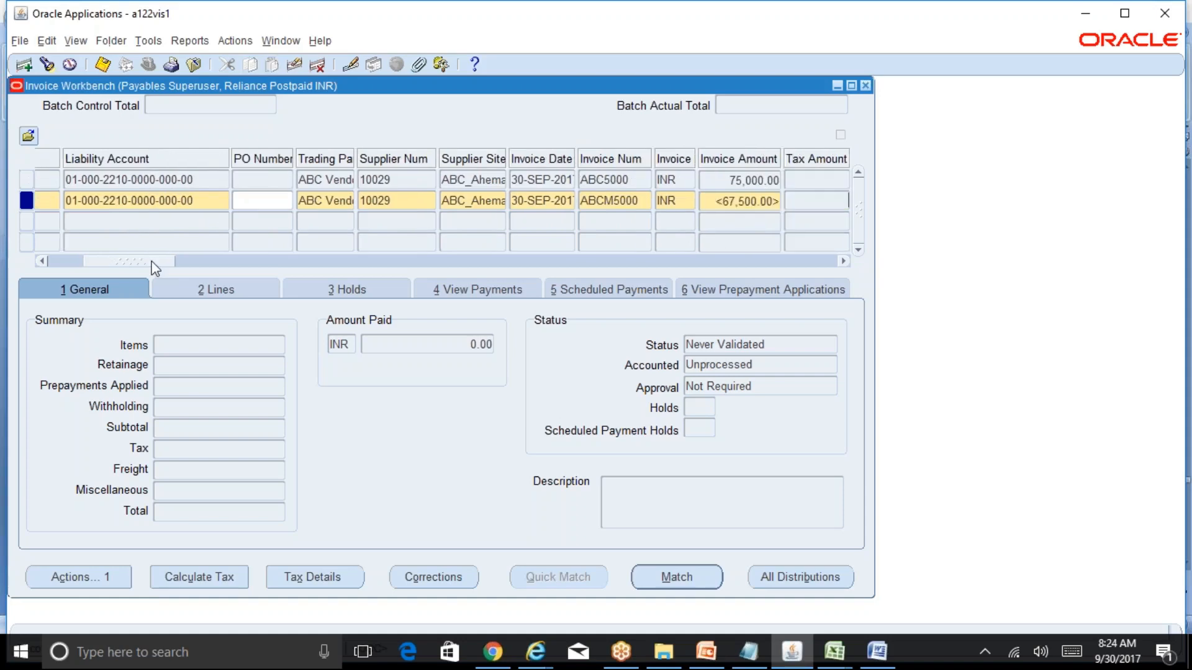
- Enable Quick Credit for the ABCM5000 credit memo, look up credited invoices matching ABC%, and leave the list without choosing one
left_click_drag(154, 263, 335, 267)
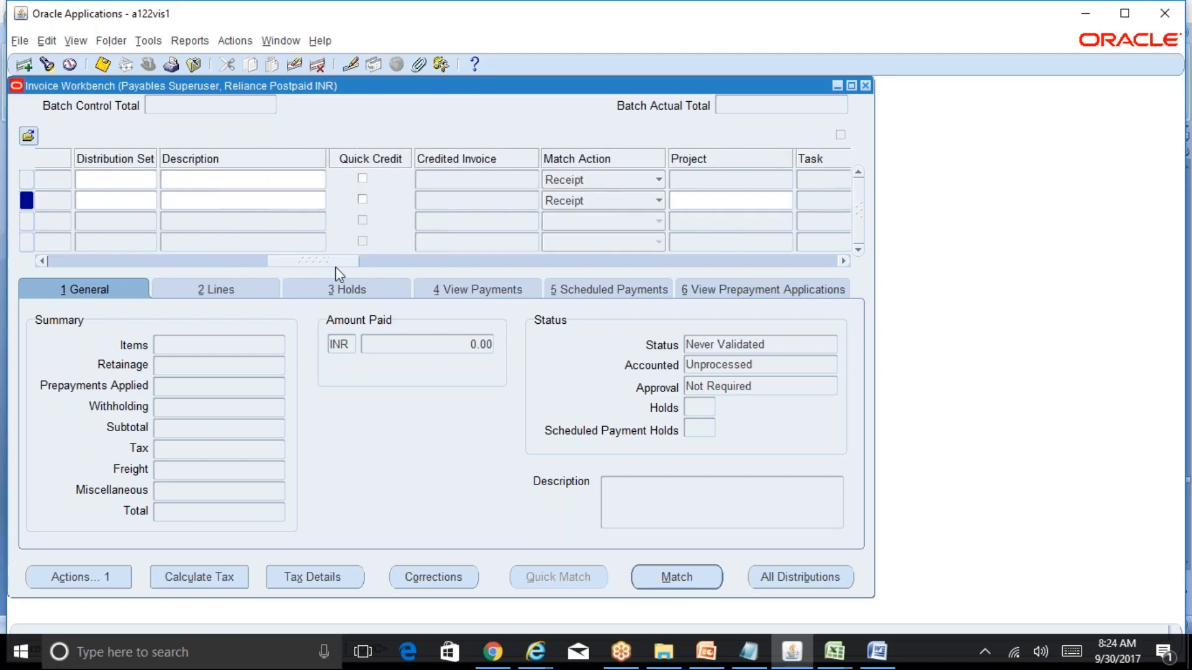
left_click(363, 199)
left_click(487, 200)
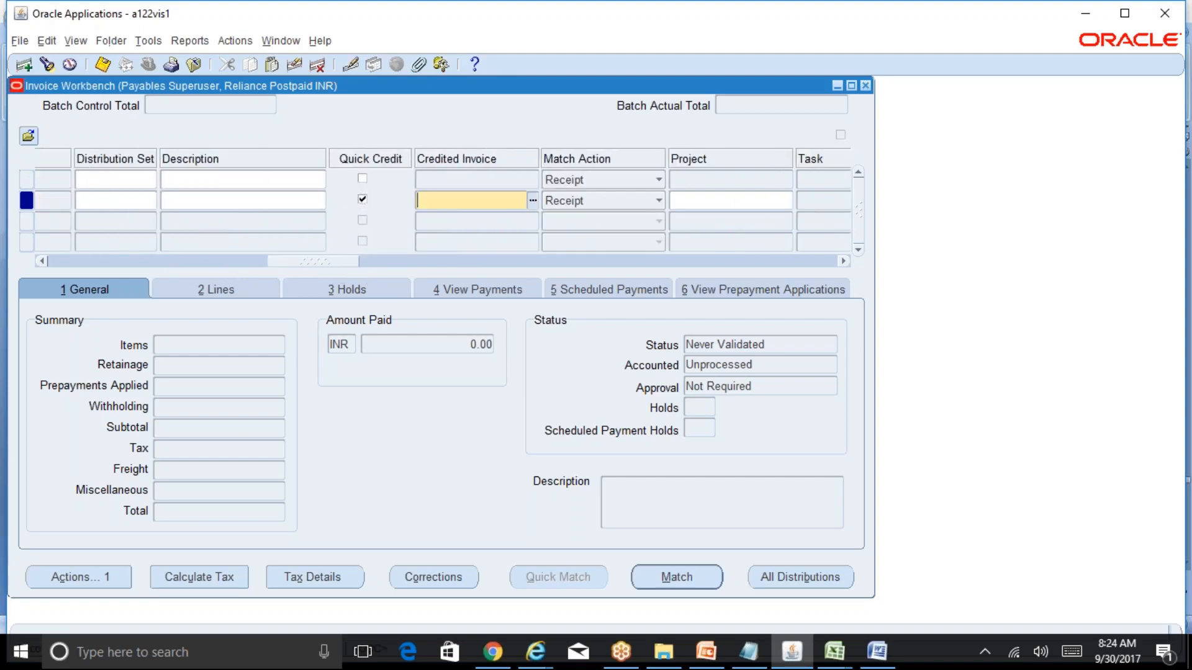
type("ABC%")
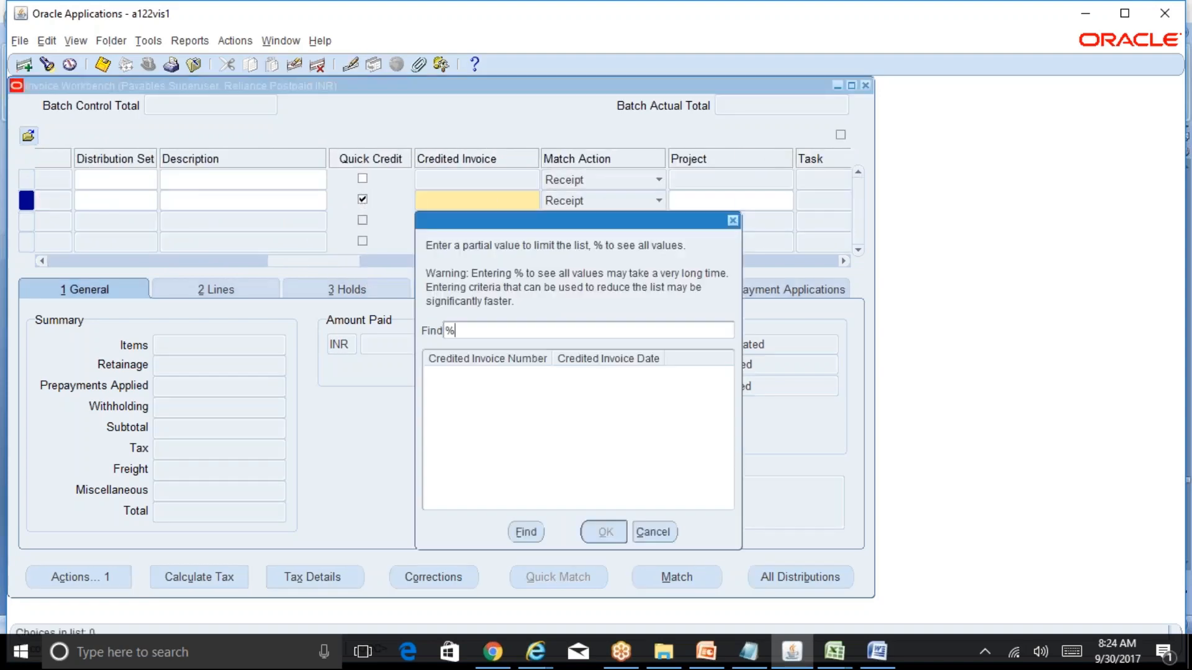
key("Return")
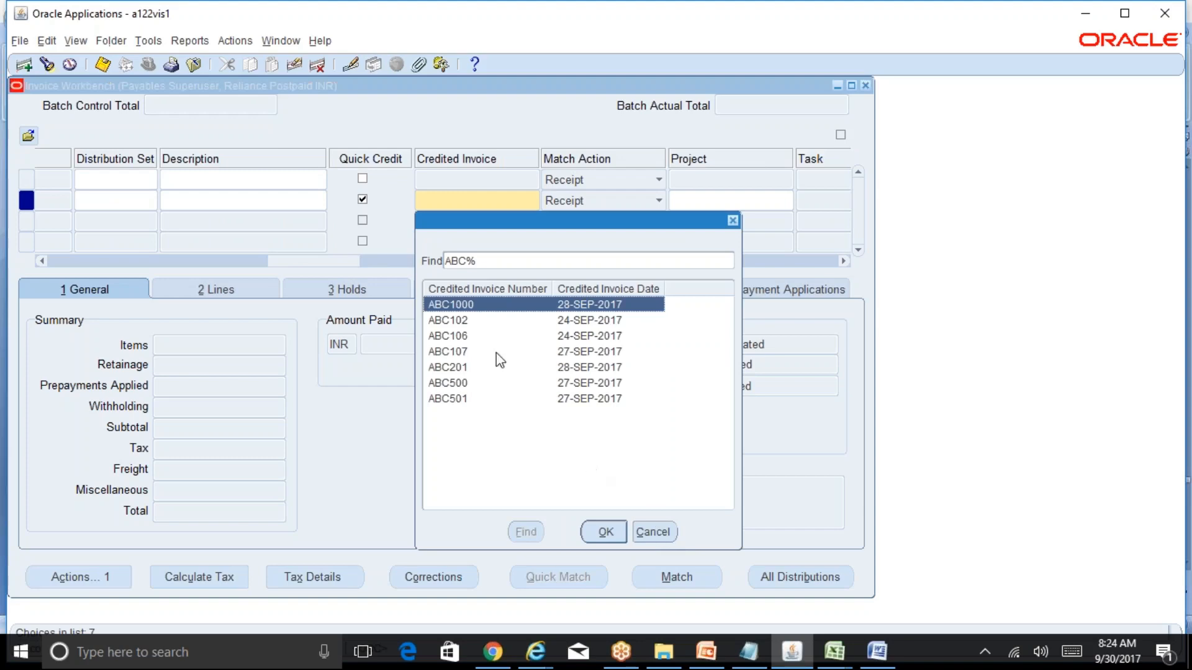
left_click(653, 532)
- Repeat the ABC% credited invoice lookup for the ABCM5000 credit memo and close the list without a selection
left_click(335, 261)
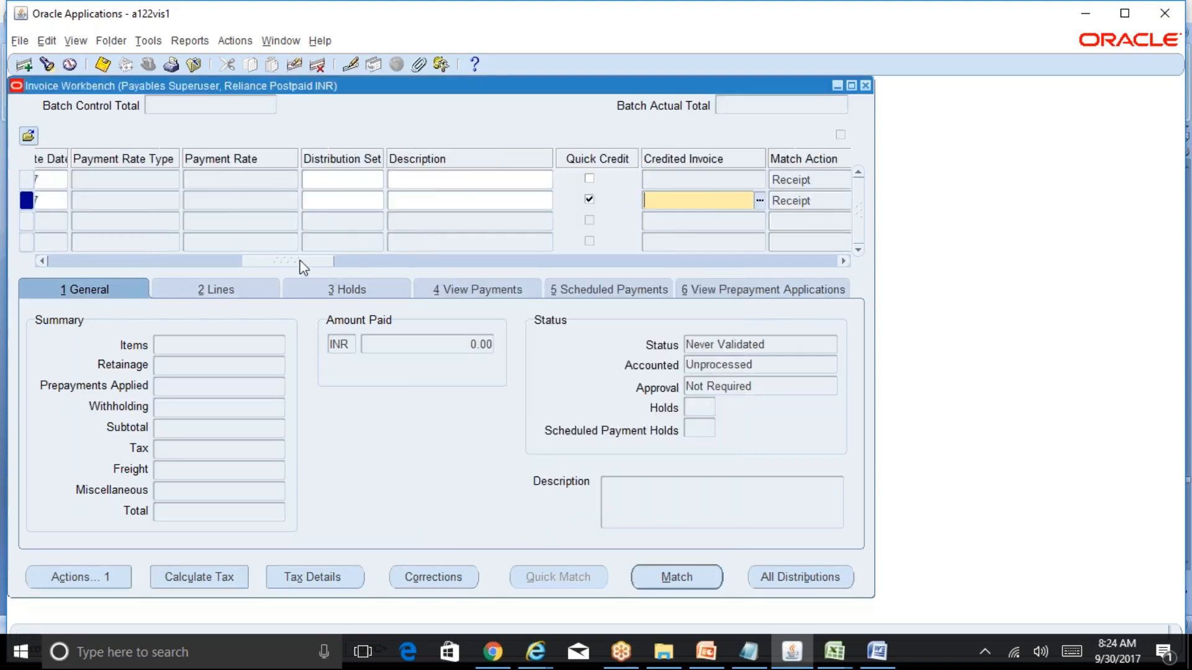
left_click_drag(300, 260, 336, 270)
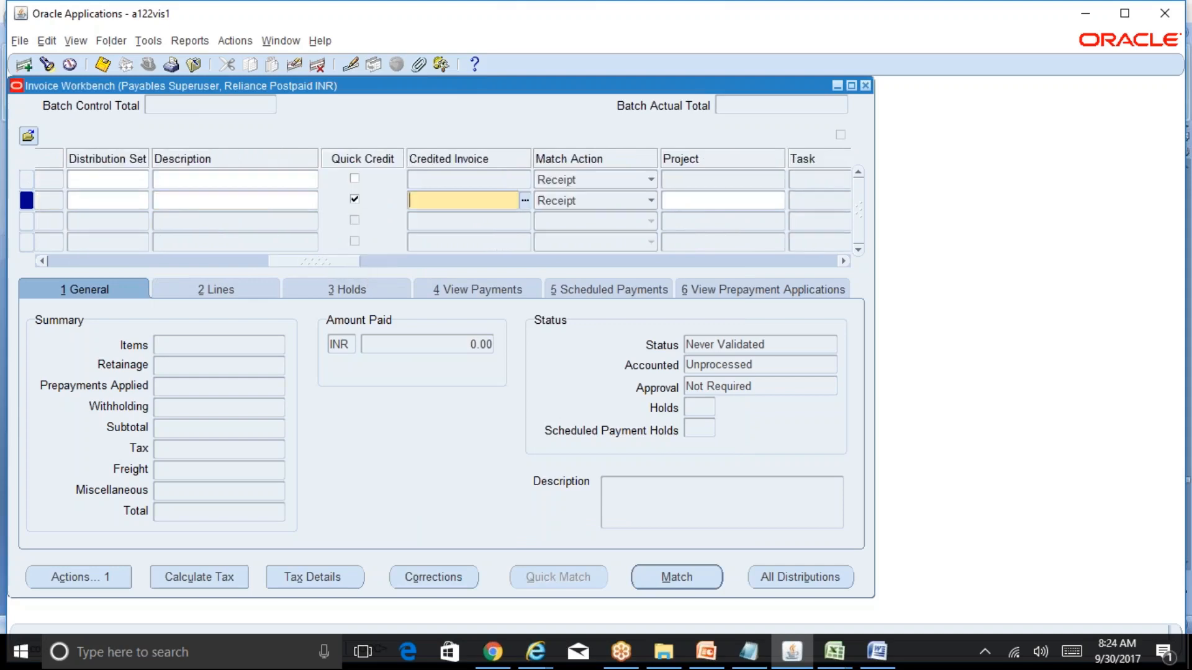
left_click(525, 200)
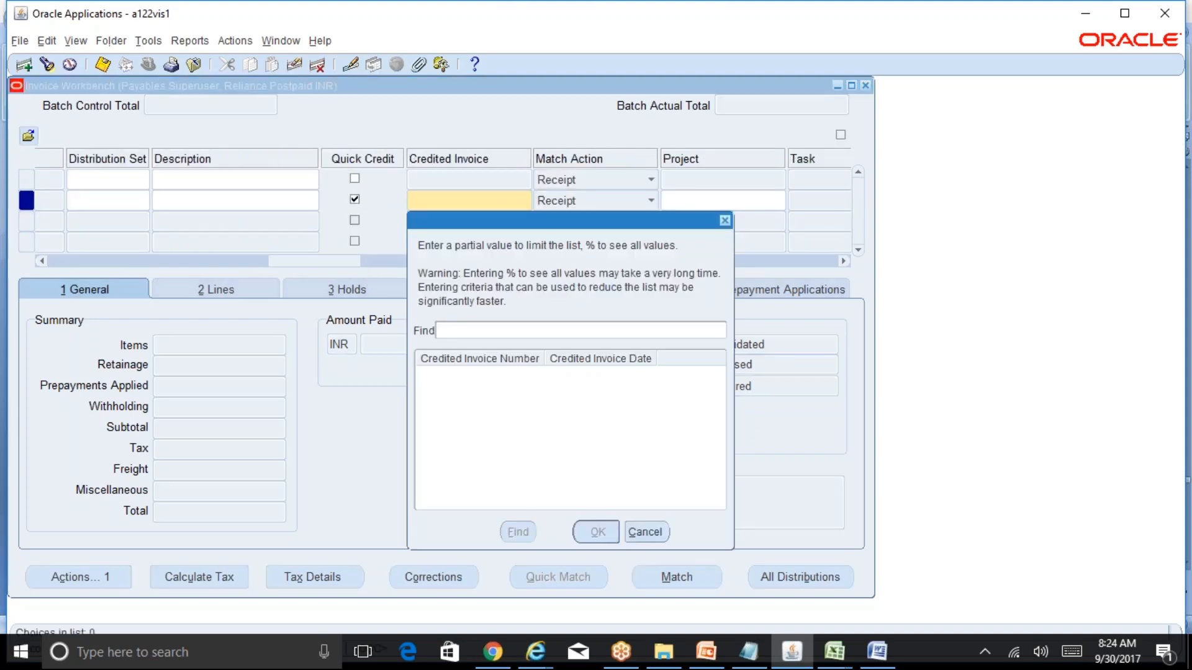
type("ABC%")
key("Return")
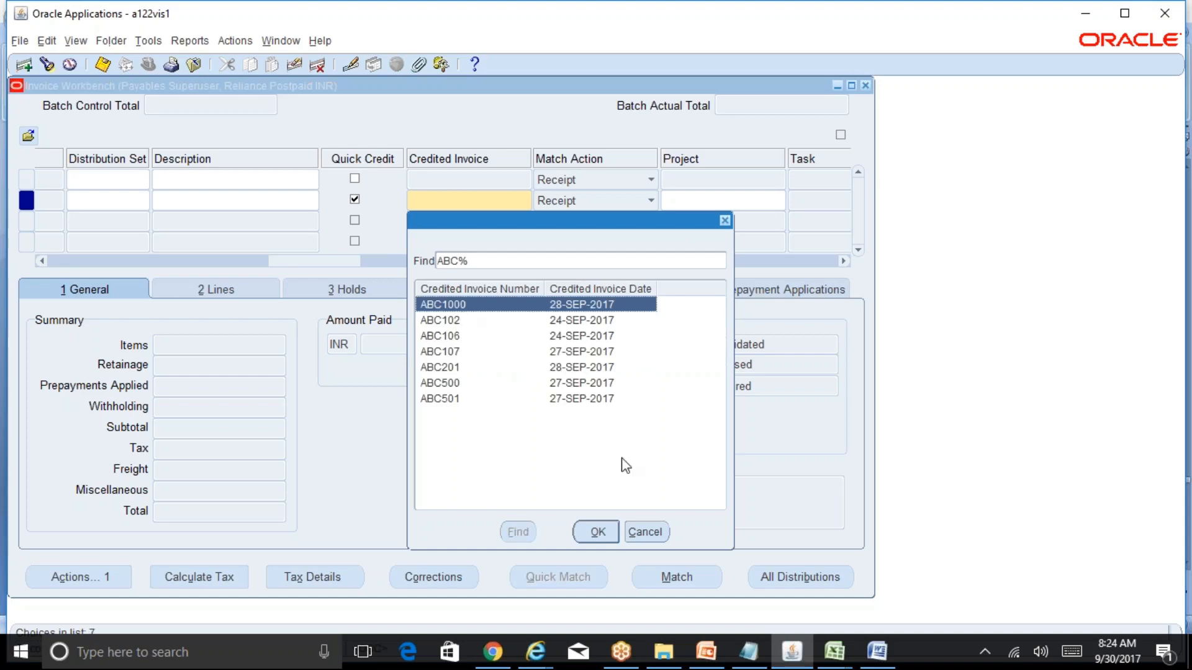
left_click(645, 532)
- Clear the unsaved ABCM5000 credit memo record
key("alt+e")
key("c")
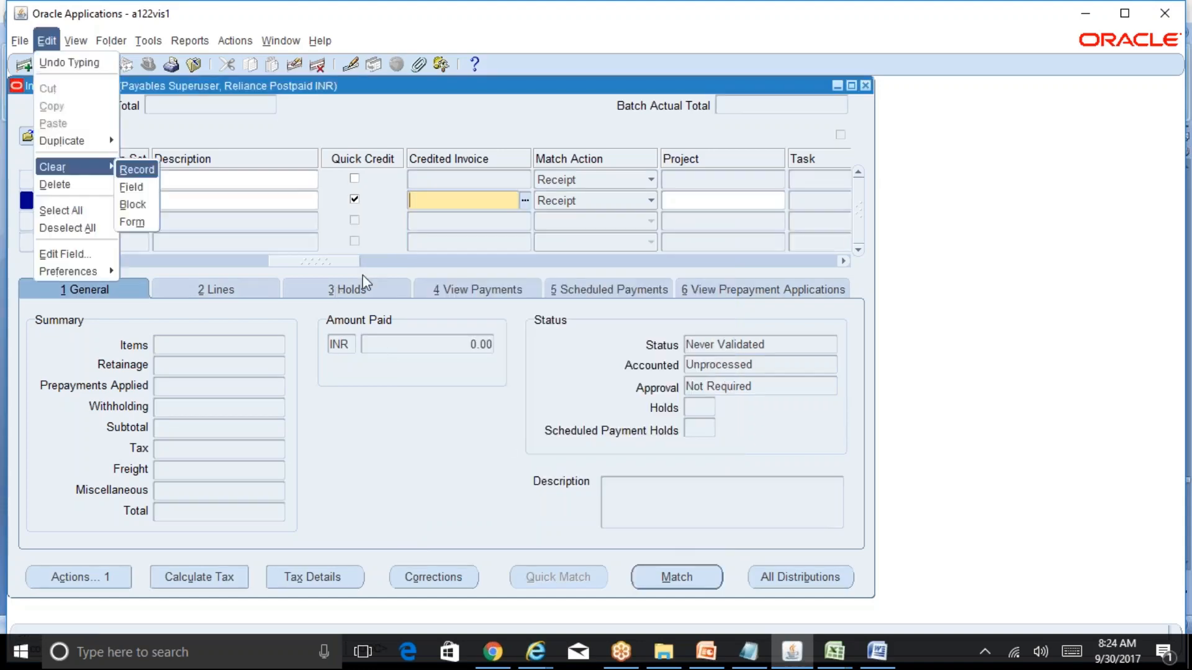
key("r")
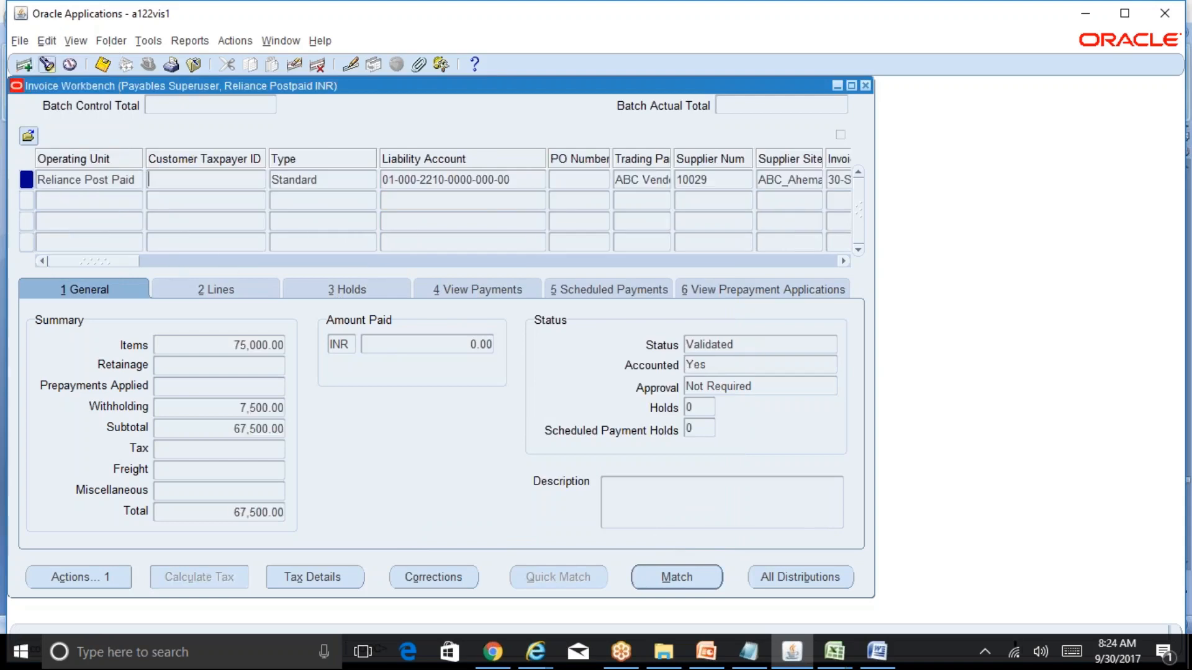
- Find the existing invoice with number ABC1000
left_click(47, 64)
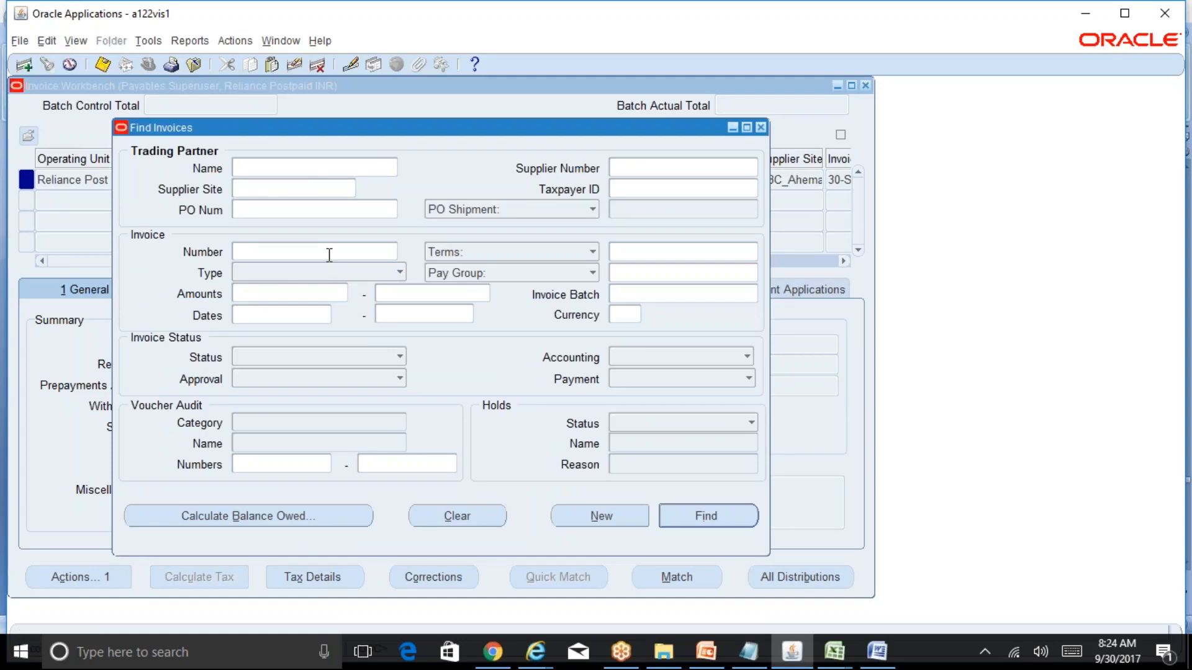
left_click(329, 251)
type("ABC1000")
key("Return")
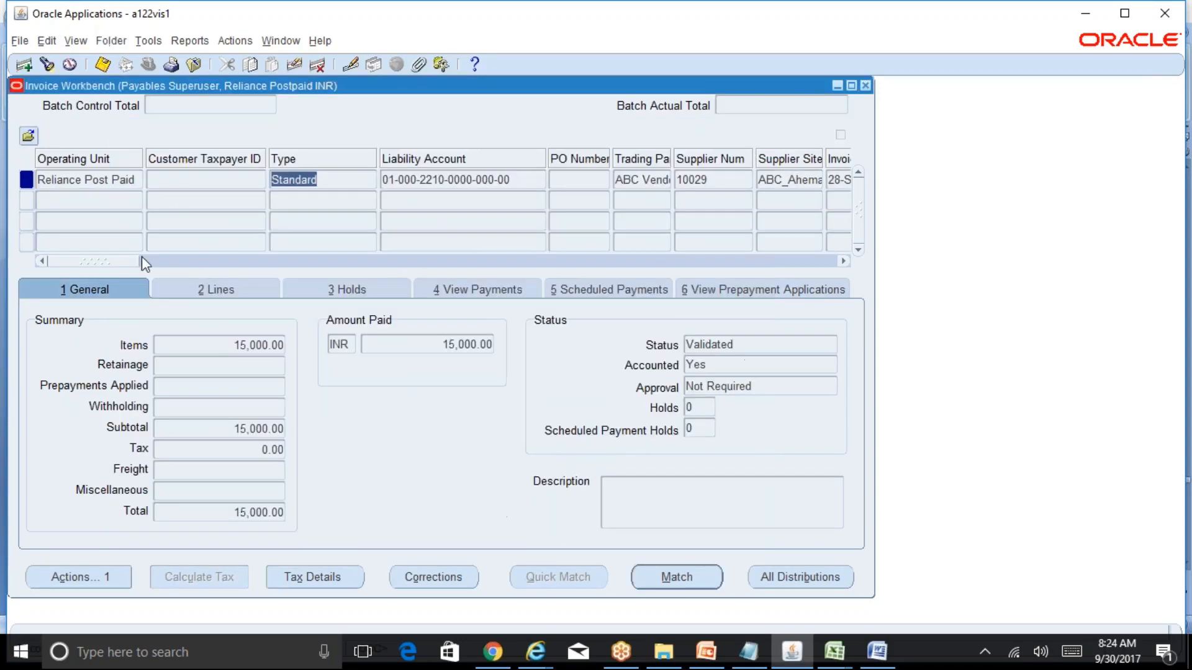
left_click_drag(119, 260, 34, 263)
- Add a new invoice record below ABC1000 and set its type to Credit Memo
key("Down")
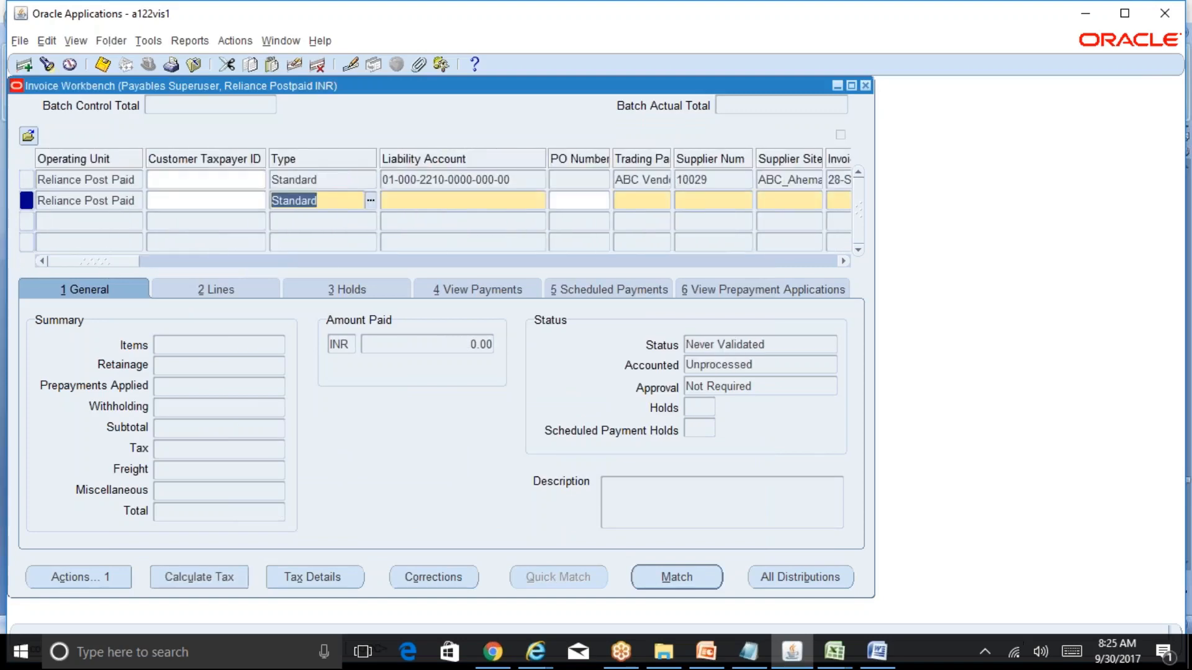
type("credi memo")
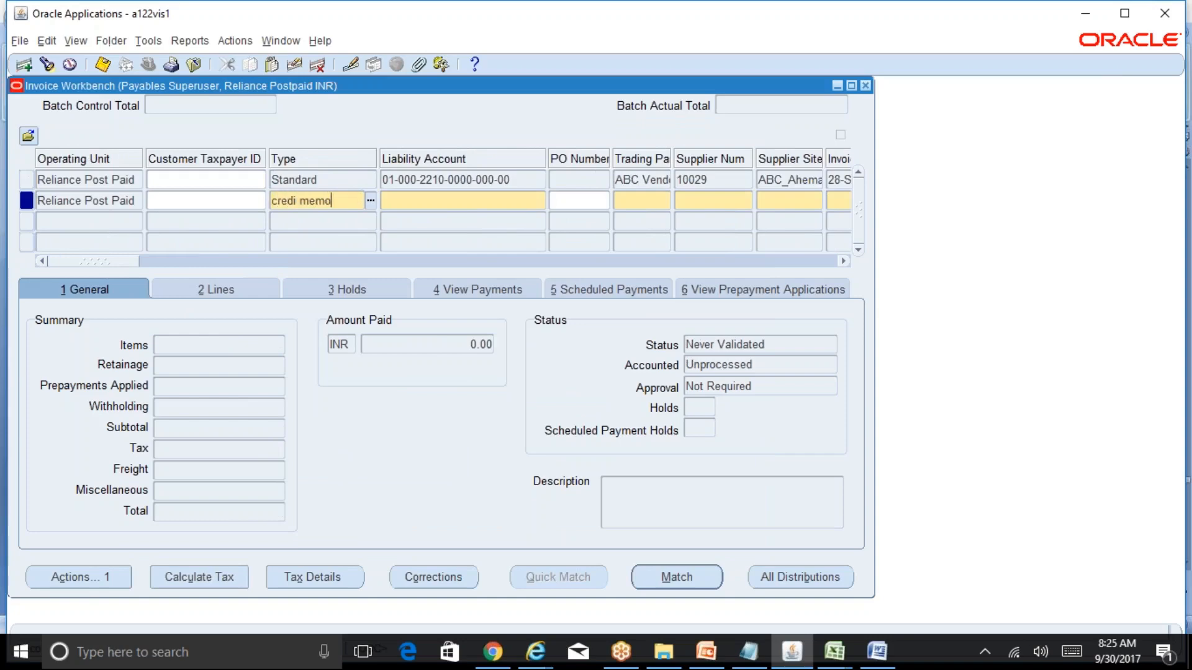
key("Tab")
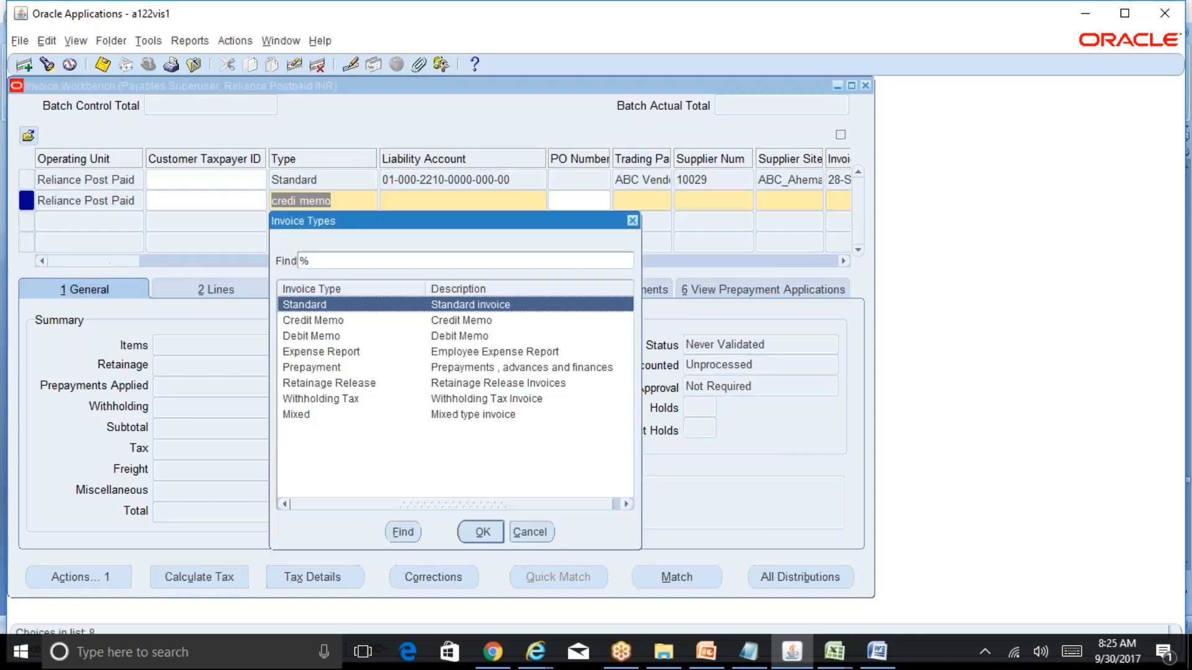
key("Down")
key("Return")
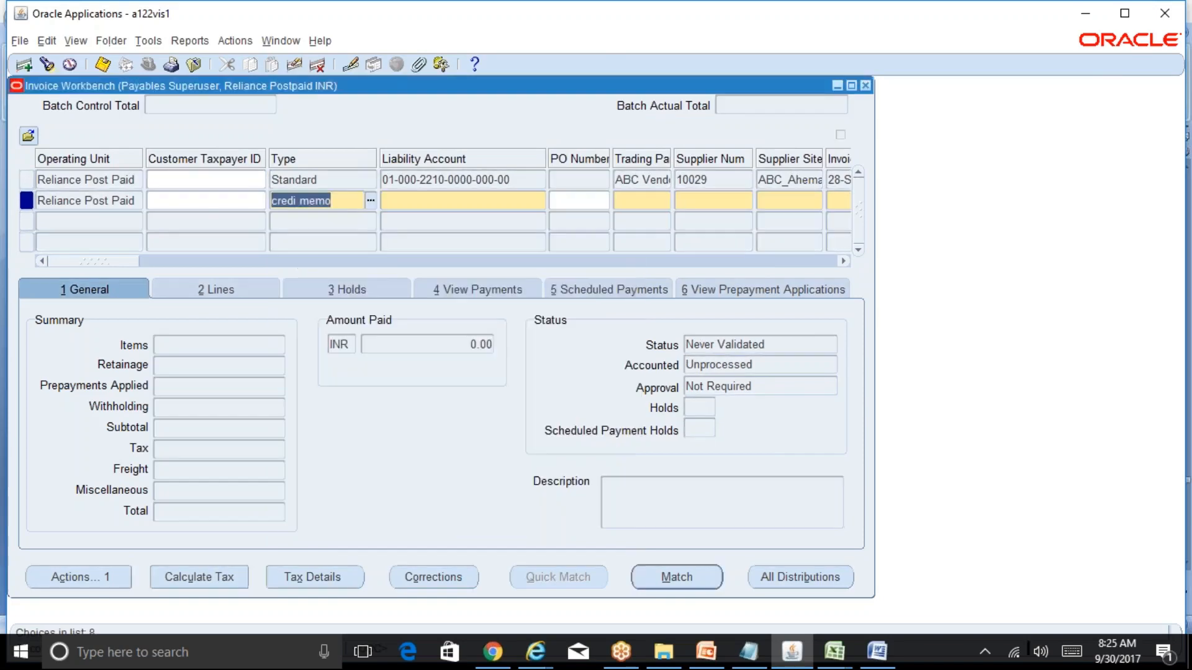
left_click(745, 420)
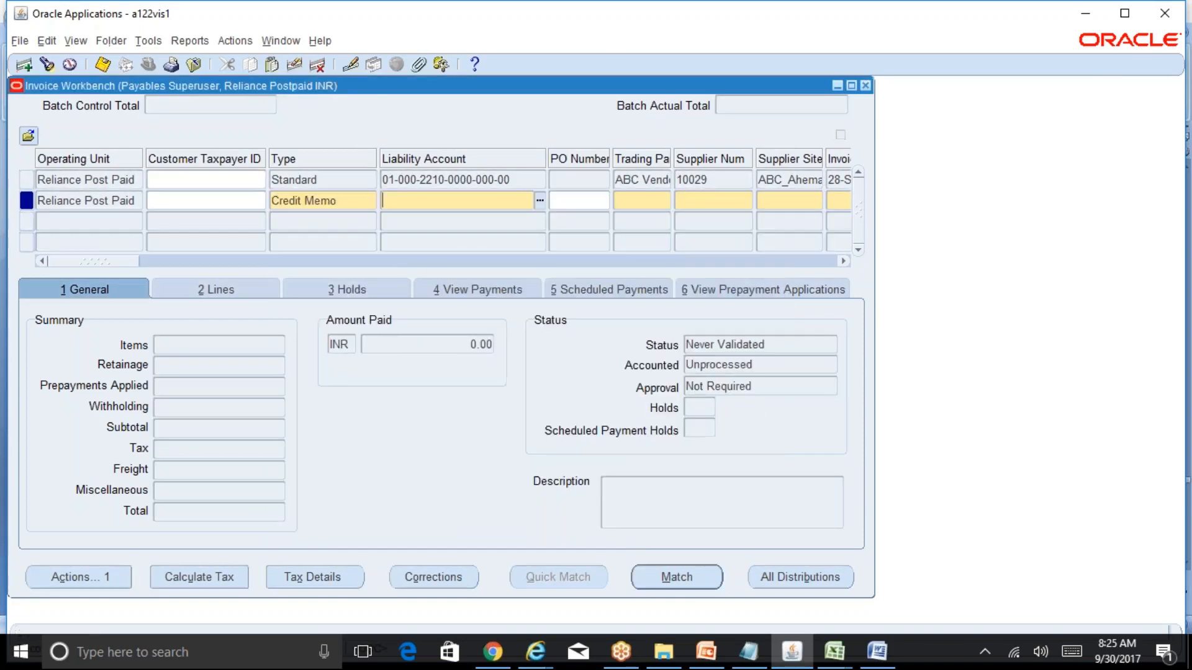
- Fill in ABC Vendor as the credit memo's trading partner, copied from the record above, along with its supplier site
key("Tab")
key("Tab")
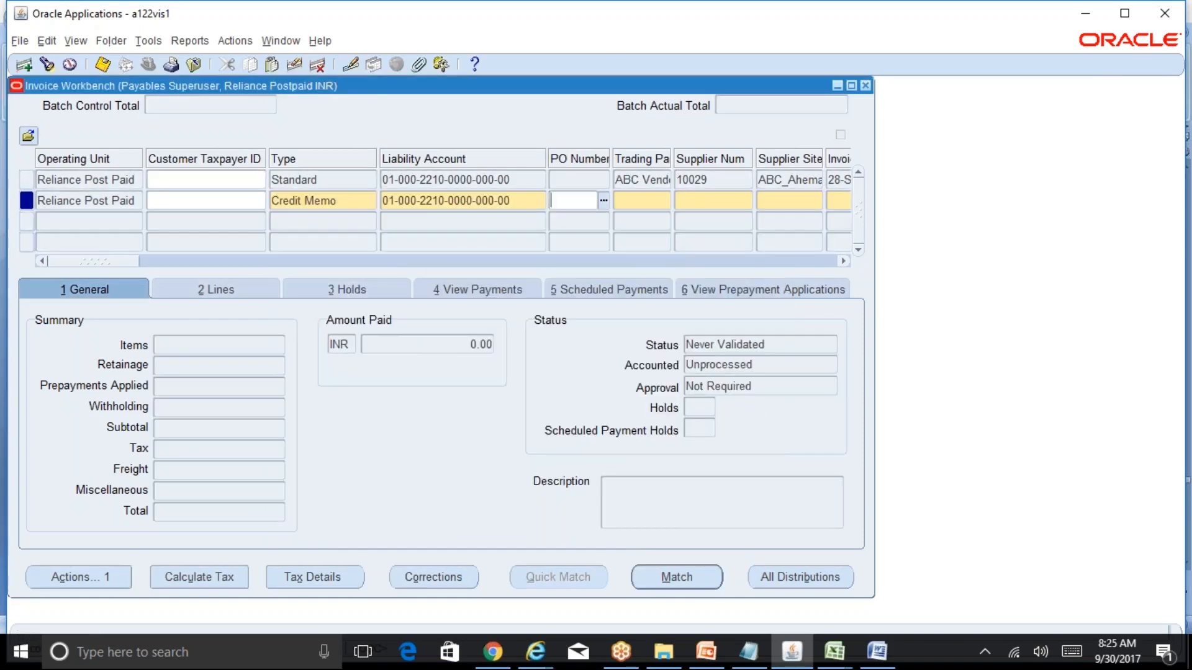
key("shift+F5")
key("Tab")
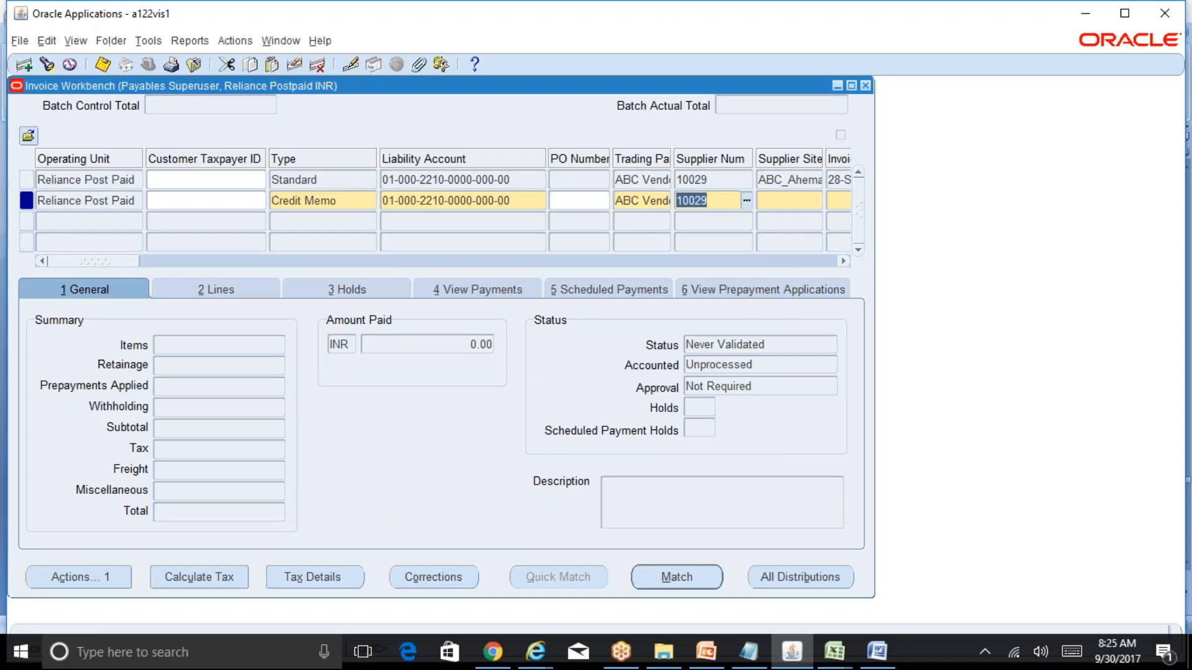
key("Tab")
key("Tab")
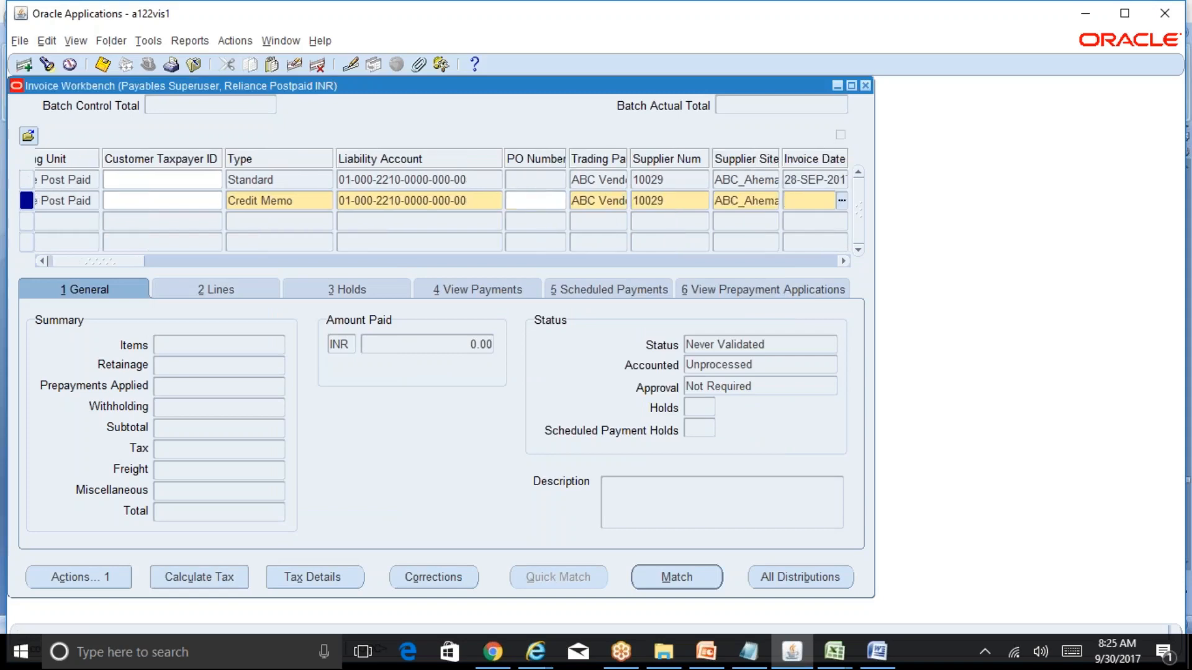
- Set the credit memo's invoice date to 30-SEP-2017 and its invoice number to ABCCM1000, keeping INR as the currency
type("30-SEP-20")
type("17")
key("Tab")
type("ABCM")
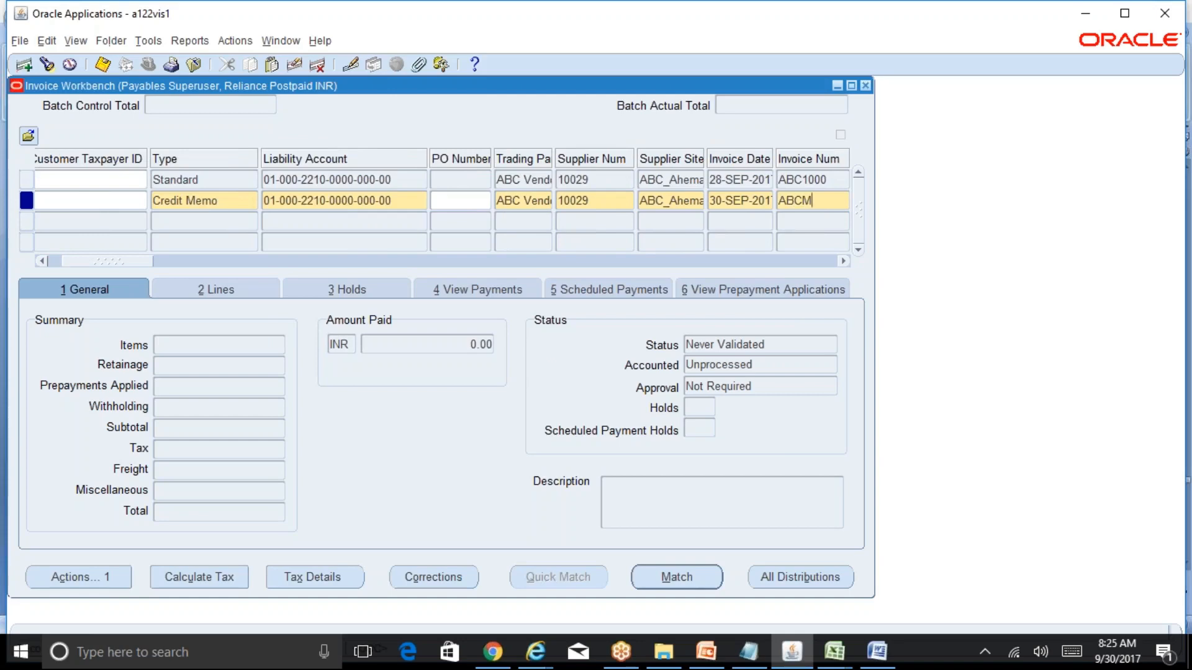
key("BackSpace")
type("CM1000")
key("Tab")
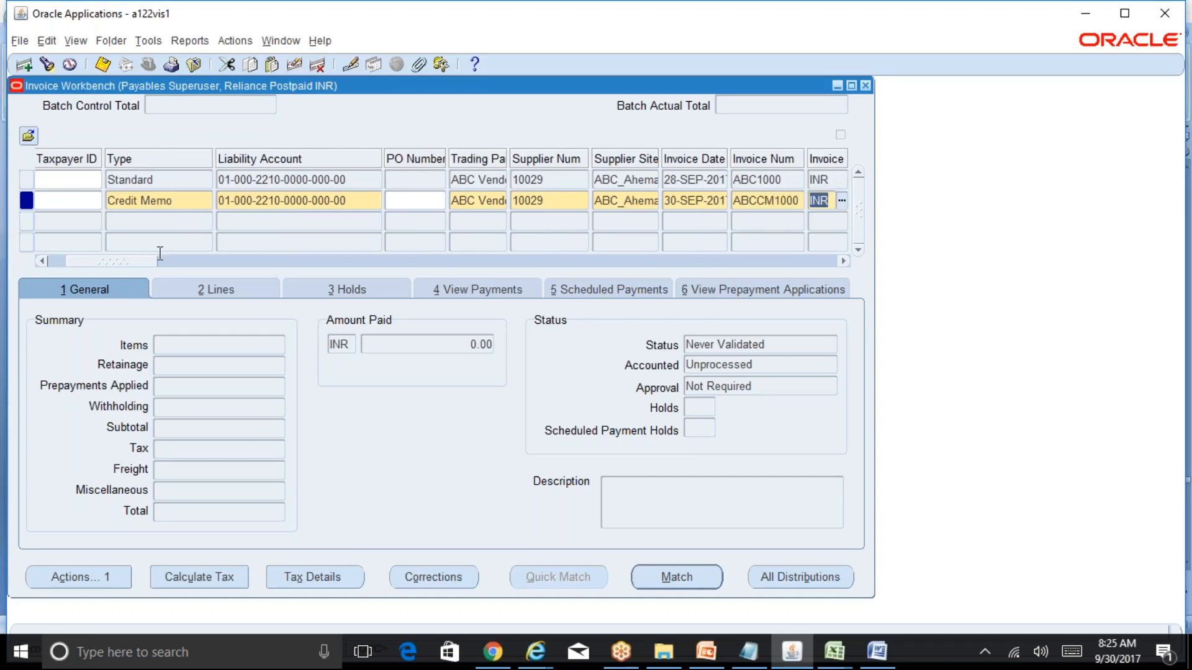
- Set the ABCCM1000 credit memo's invoice amount to -15000
left_click_drag(140, 262, 185, 263)
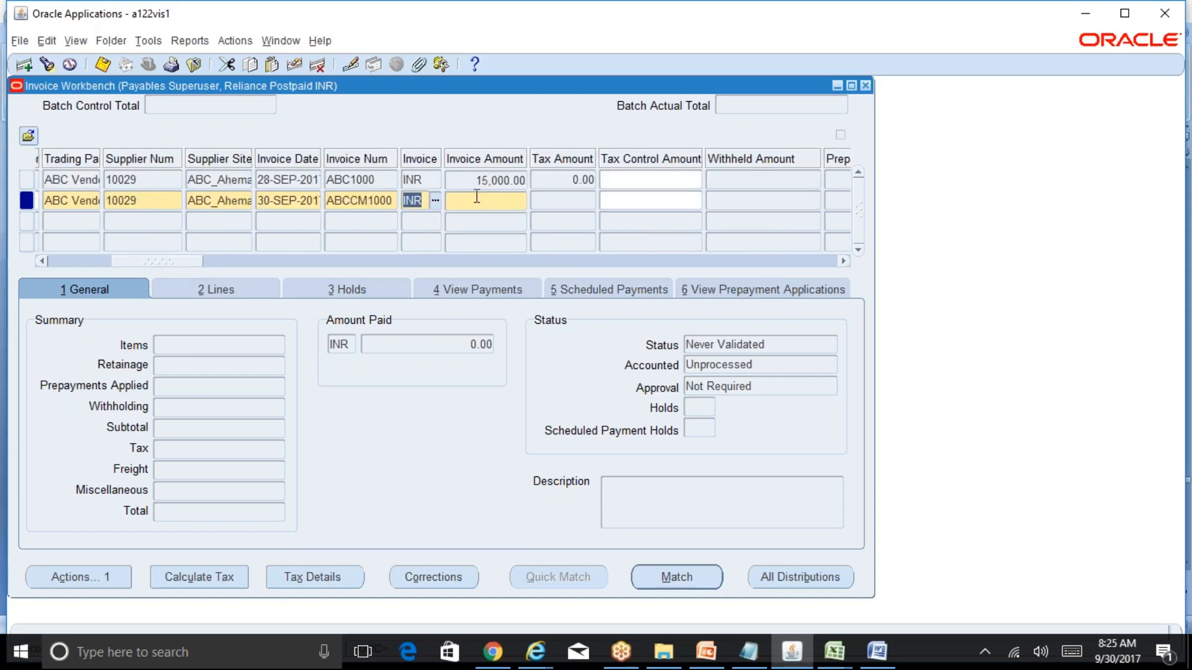
left_click(477, 200)
type("-15000")
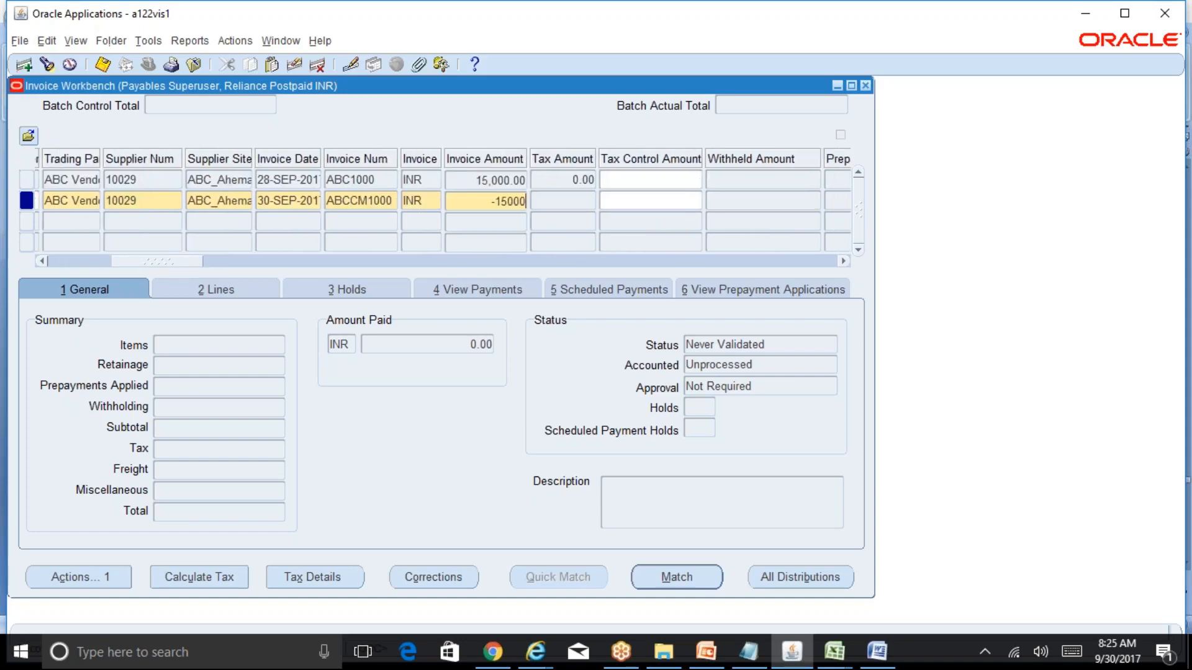
key("Tab")
- Enable Quick Credit for ABCCM1000 with ABC1000, found through ABC%, as the credited invoice, and save the credit memo
left_click_drag(189, 261, 335, 271)
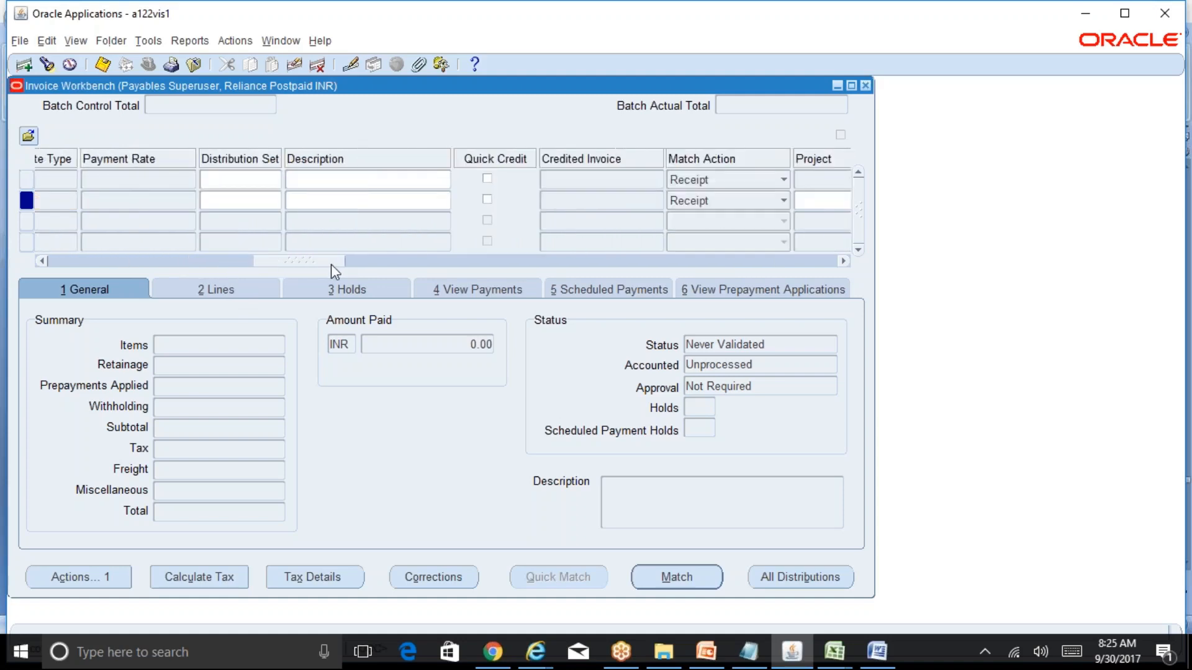
left_click(488, 200)
left_click(657, 200)
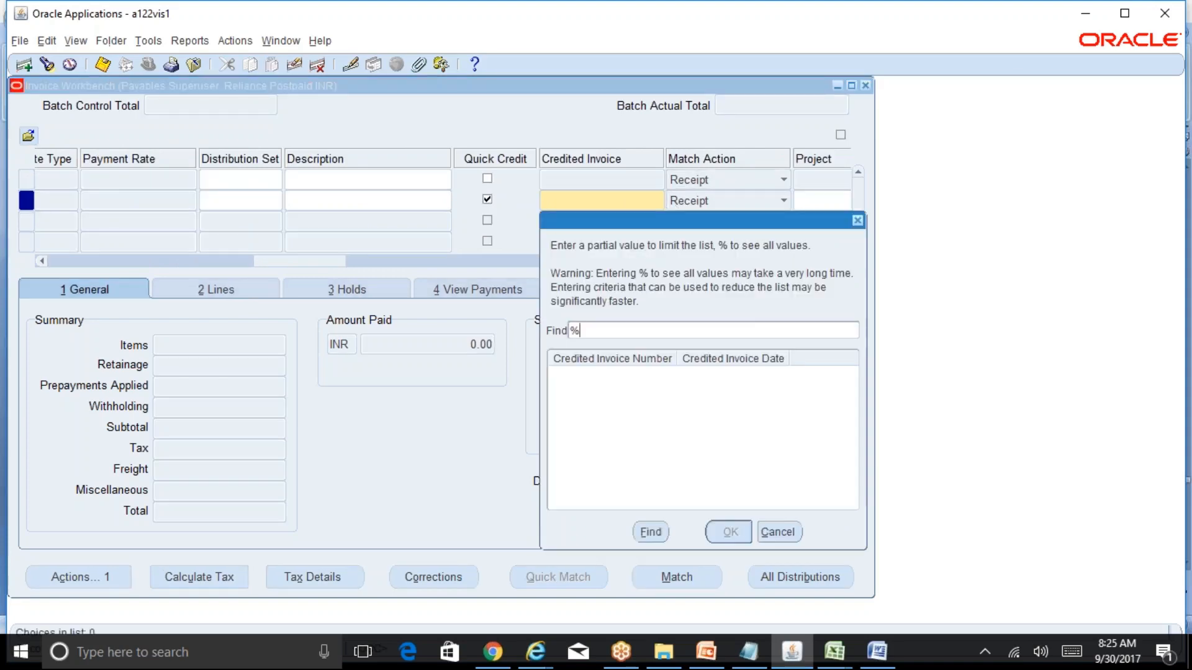
type("ABC%")
left_click(650, 532)
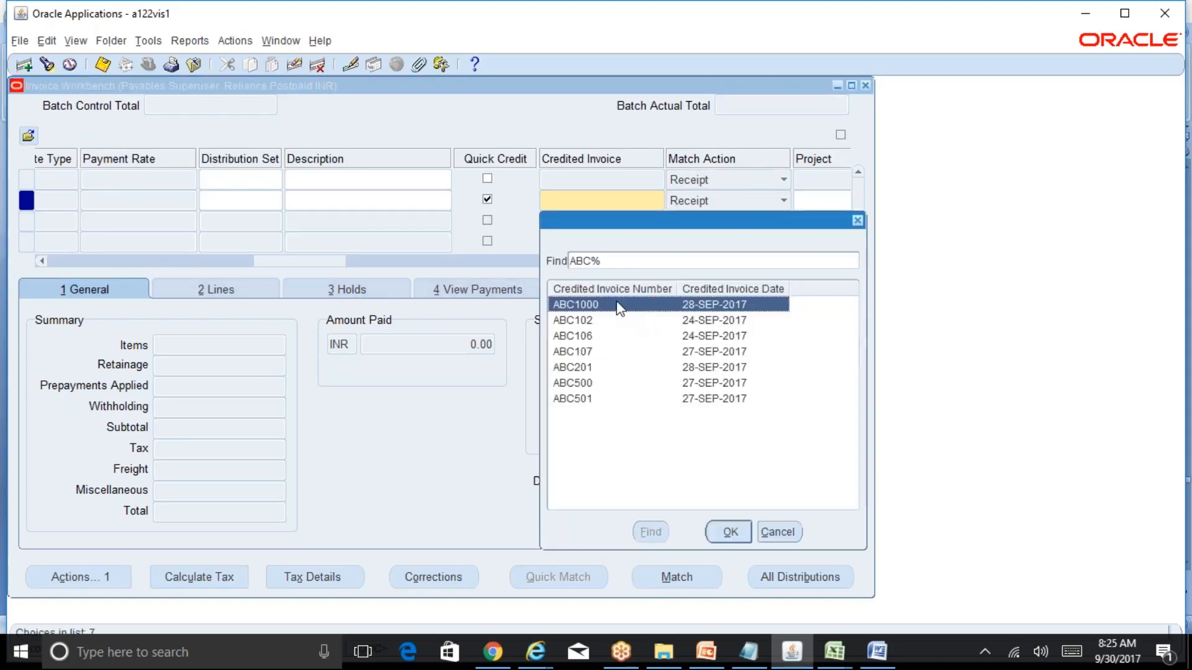
double_click(618, 306)
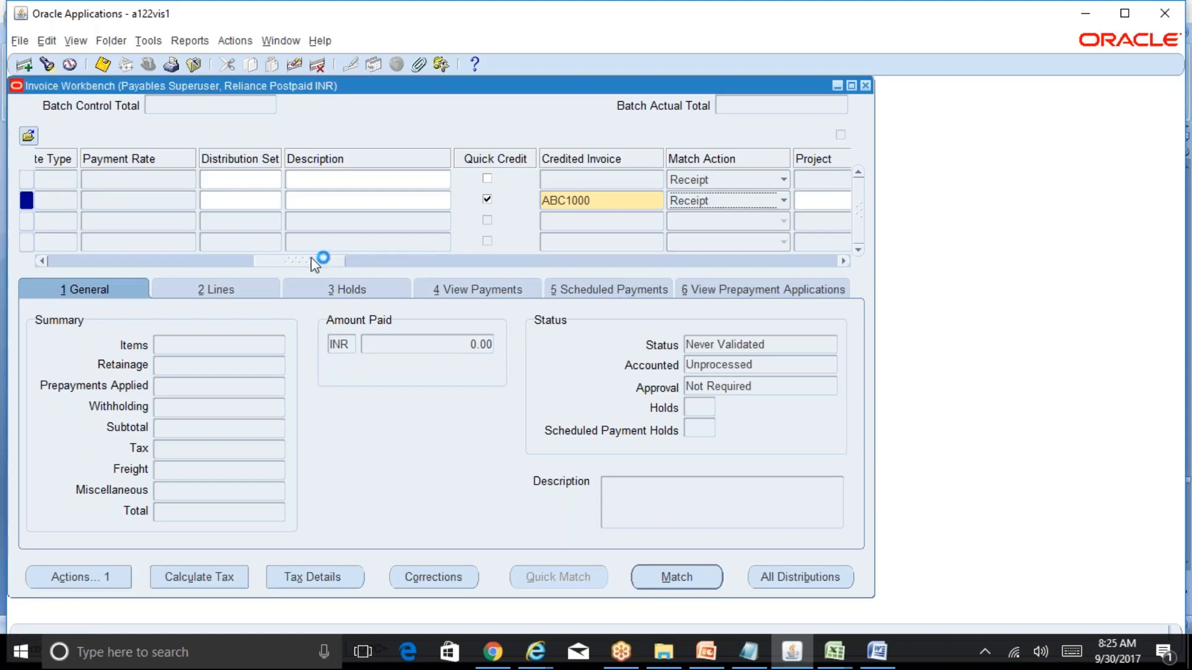
left_click_drag(311, 259, 90, 262)
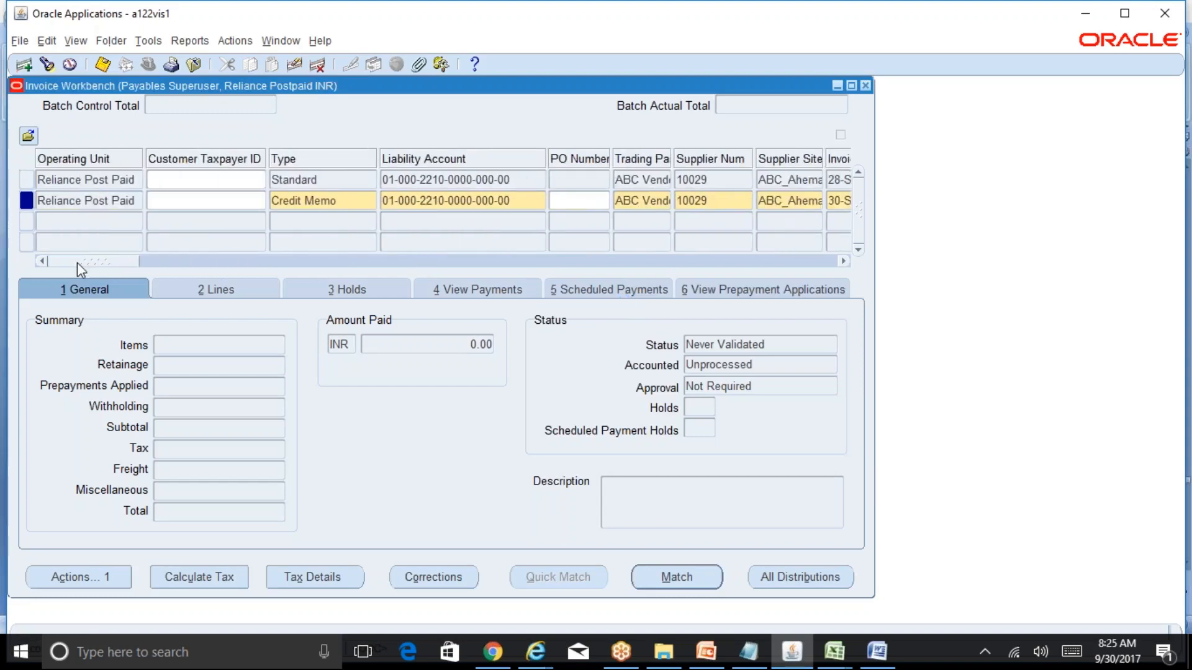
left_click(102, 64)
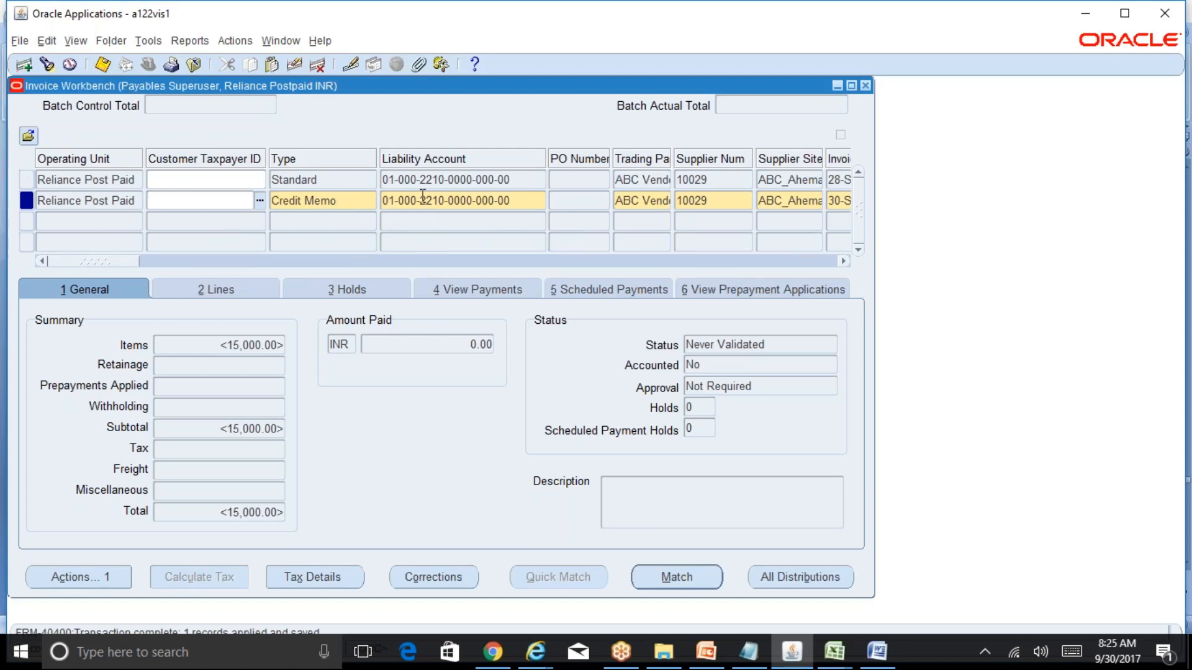
- Examine the distribution amount and account on line 1 of the ABCCM1000 credit memo
left_click(259, 292)
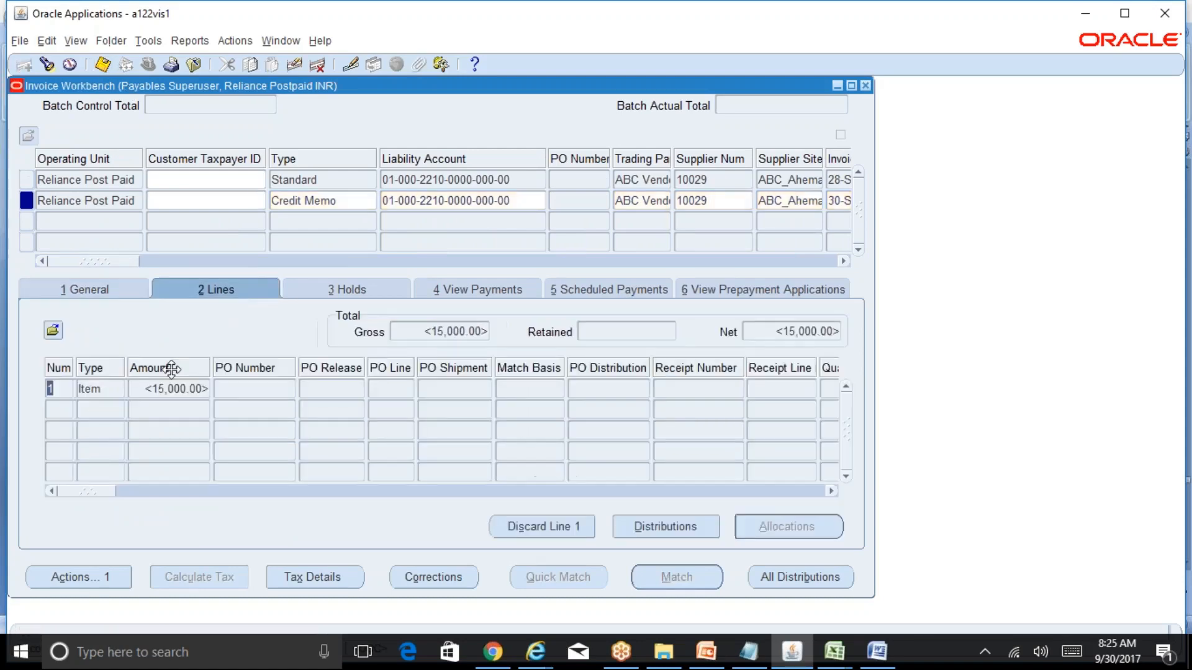
left_click(696, 533)
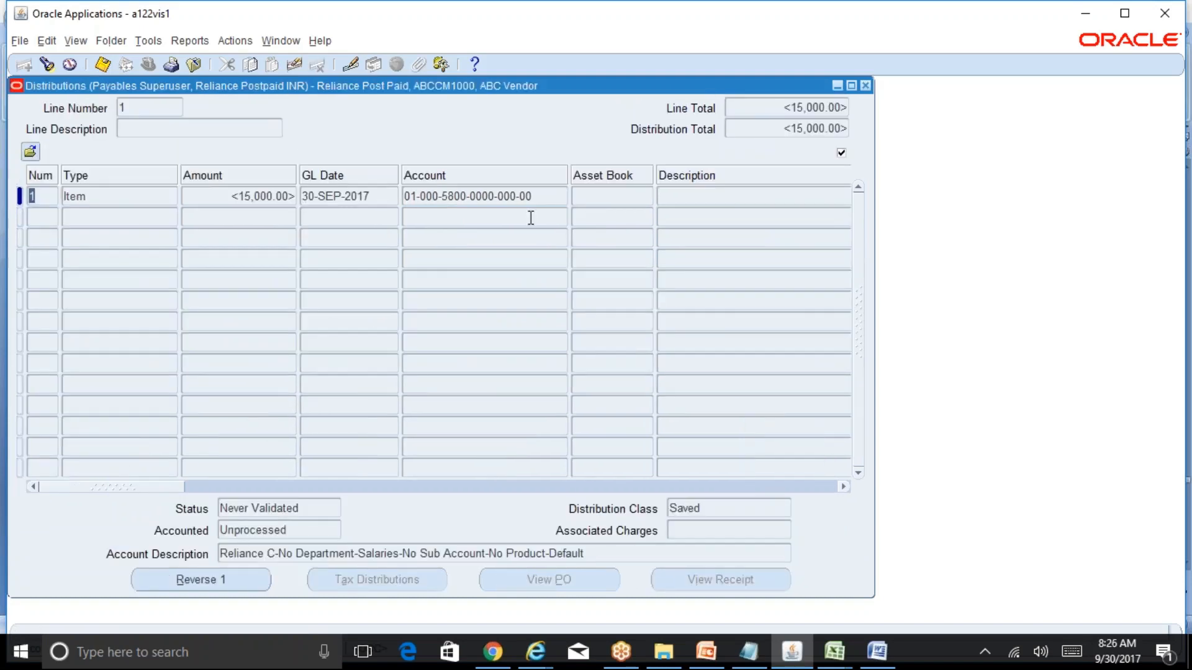
left_click(545, 200)
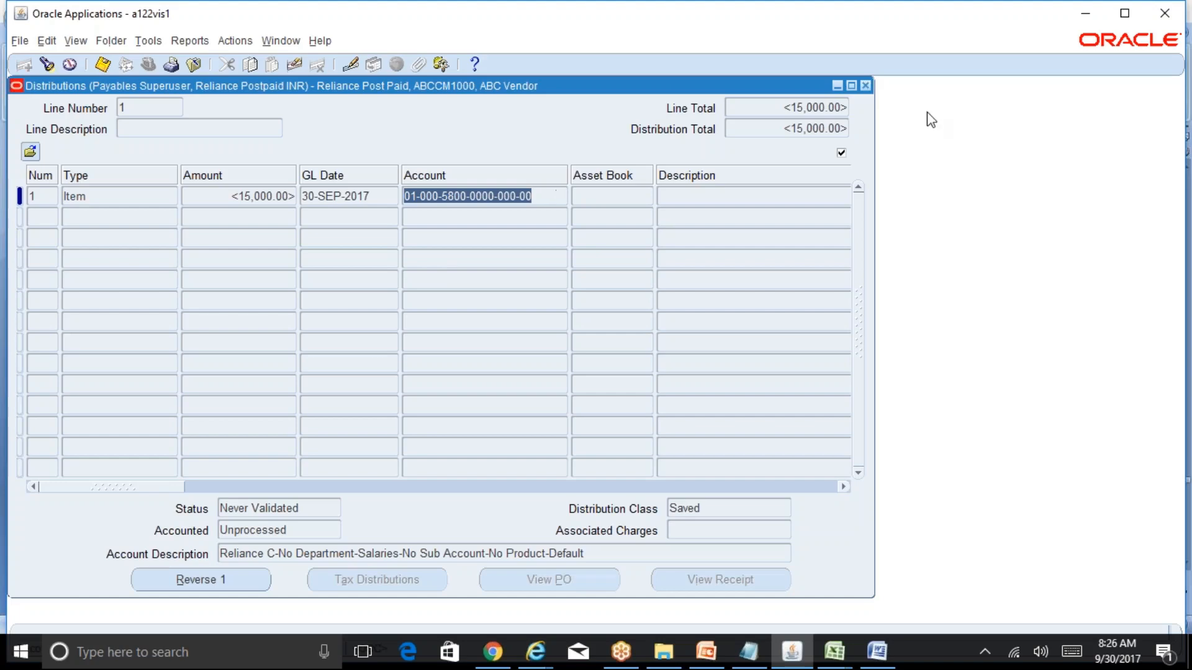
left_click(865, 85)
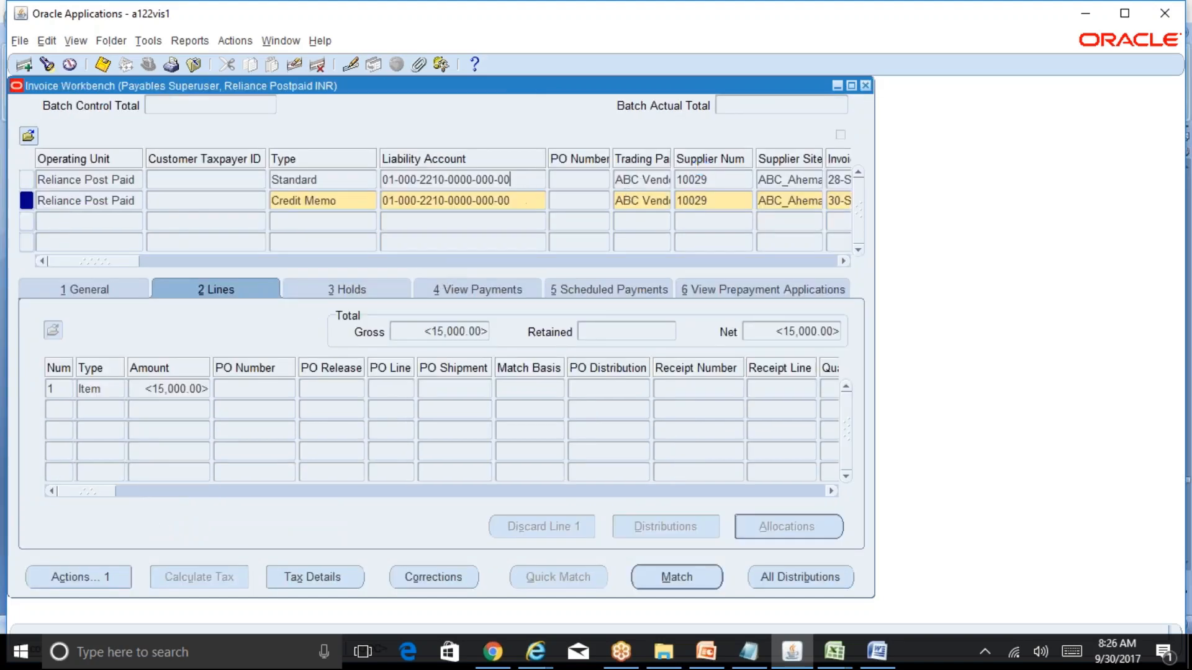
- Examine the distribution account on line 1 of the original ABC1000 invoice for comparison
left_click(511, 179)
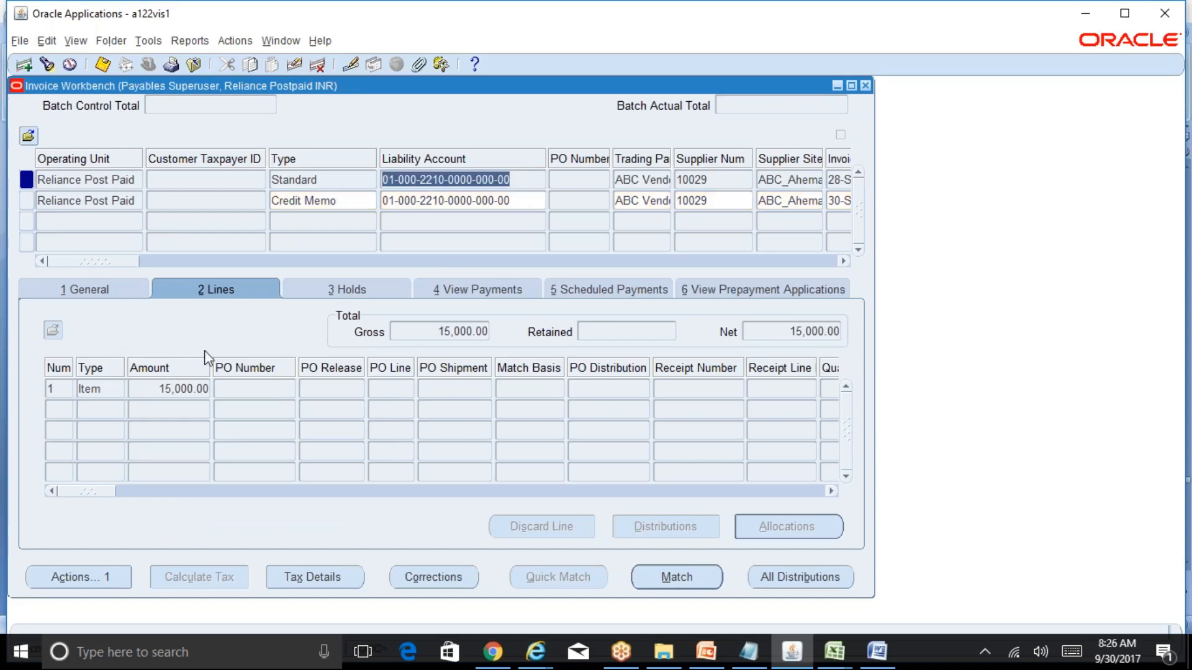
left_click(187, 389)
left_click(682, 528)
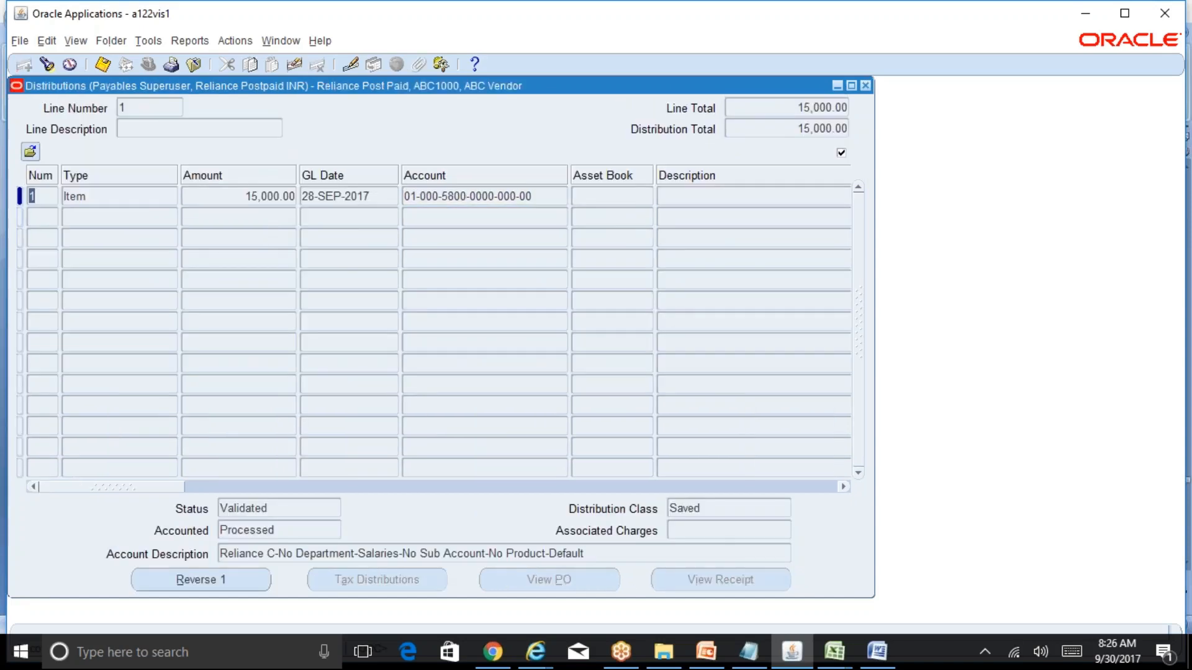
left_click(549, 197)
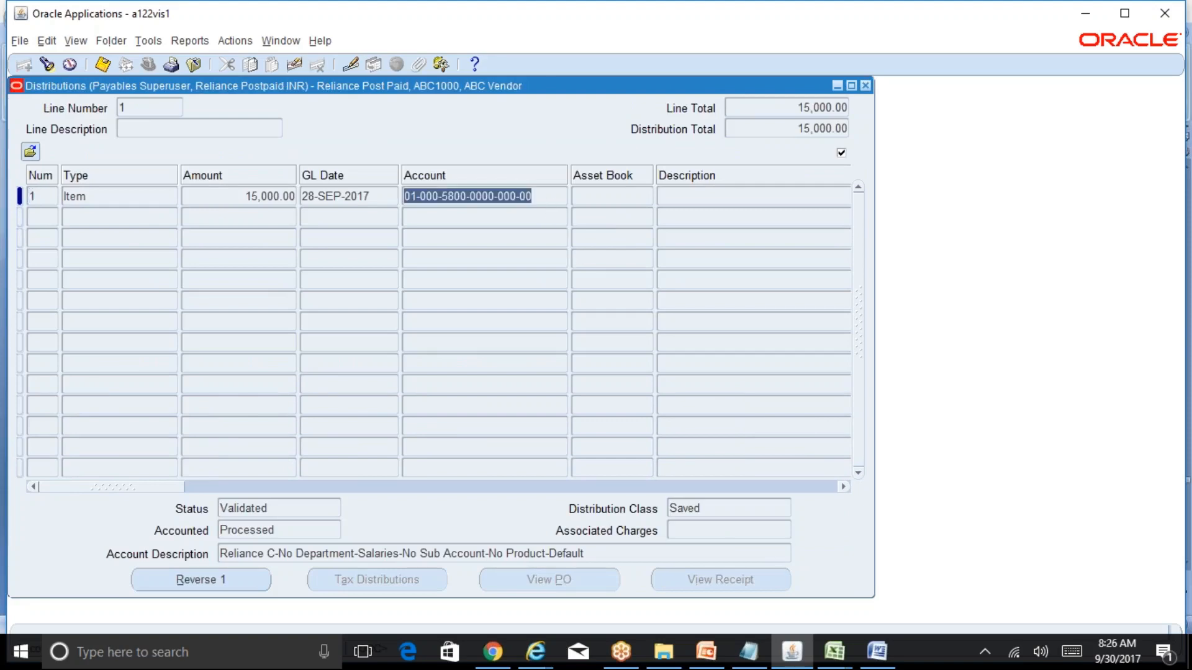
left_click(866, 86)
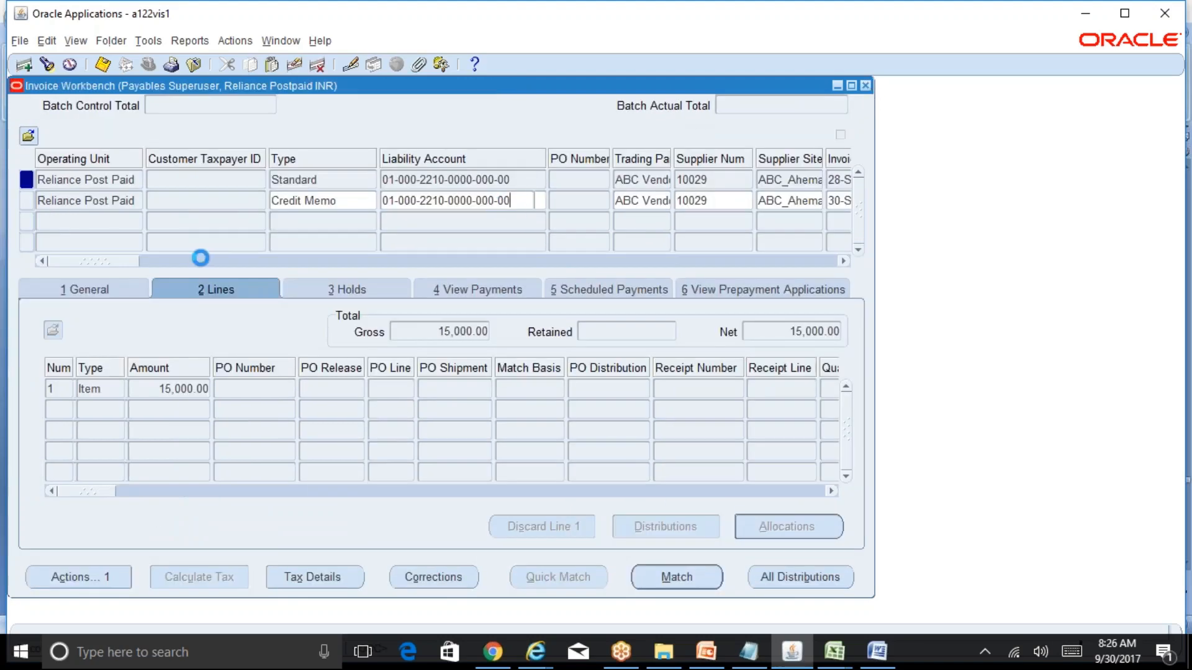
- Validate the ABCCM1000 credit memo
left_click(96, 292)
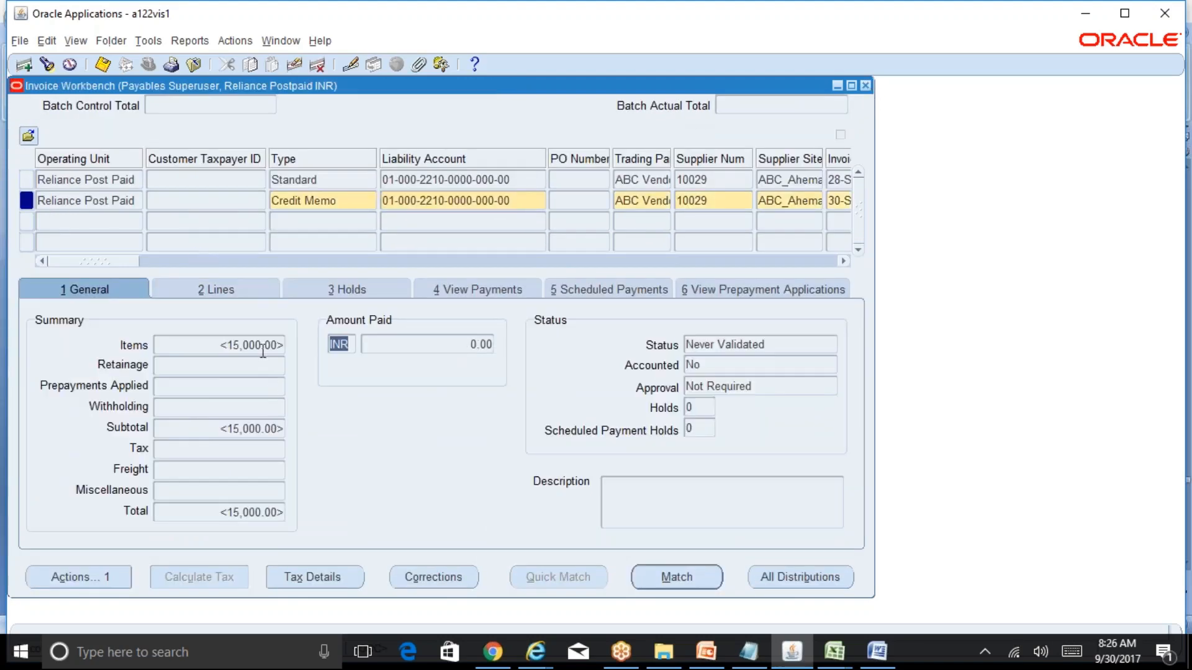
left_click(68, 581)
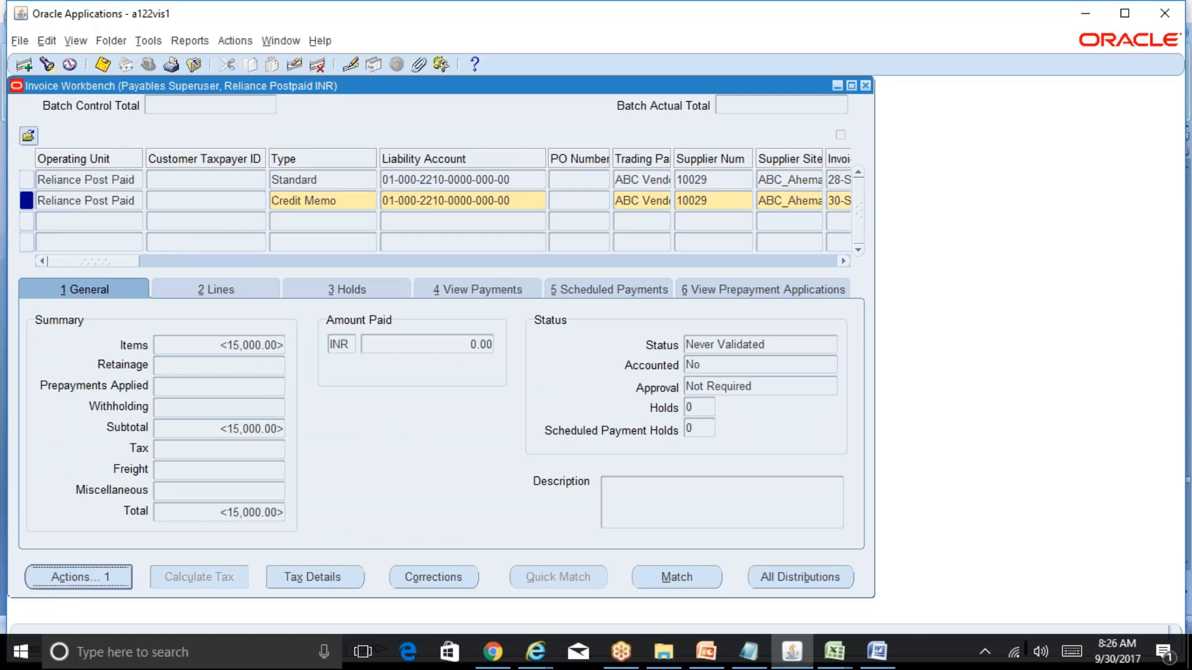
left_click(269, 136)
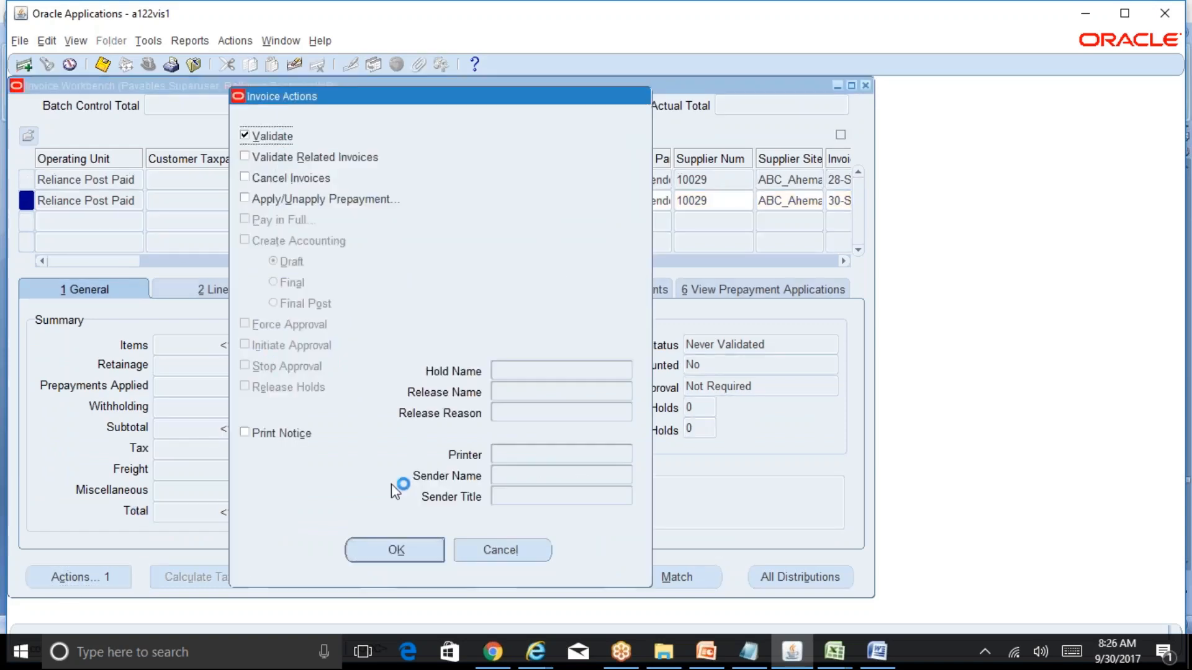
left_click(397, 550)
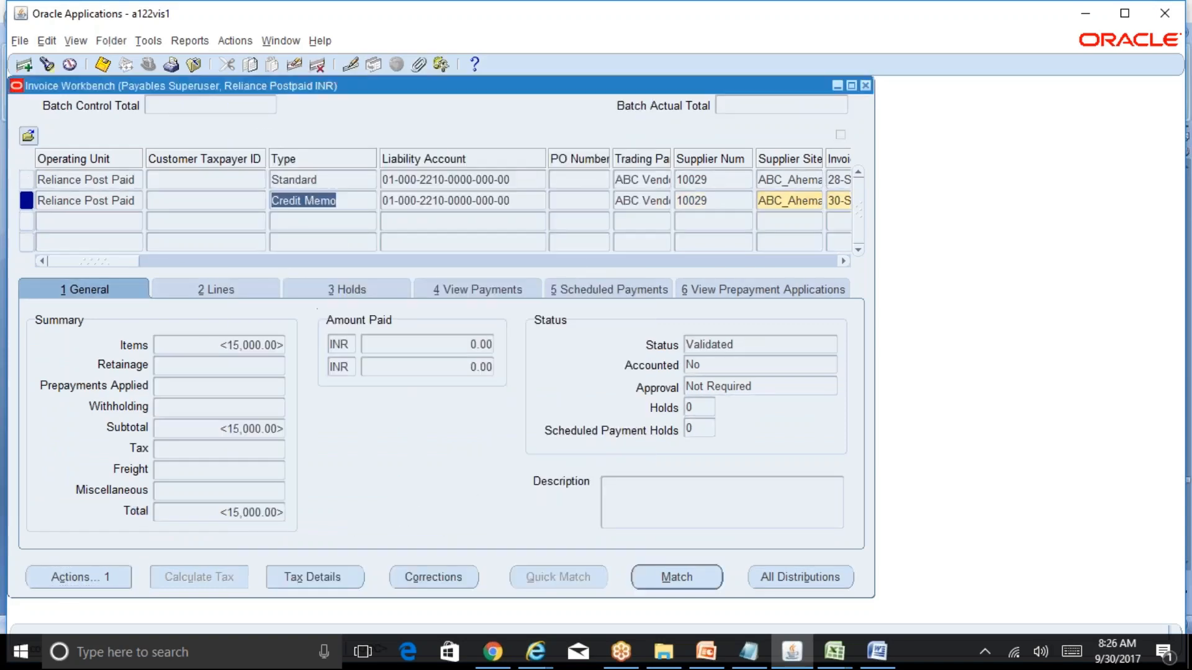
- Compare the liability account, totals and status of the ABC1000 invoice with those of the ABCCM1000 credit memo
left_click(510, 179)
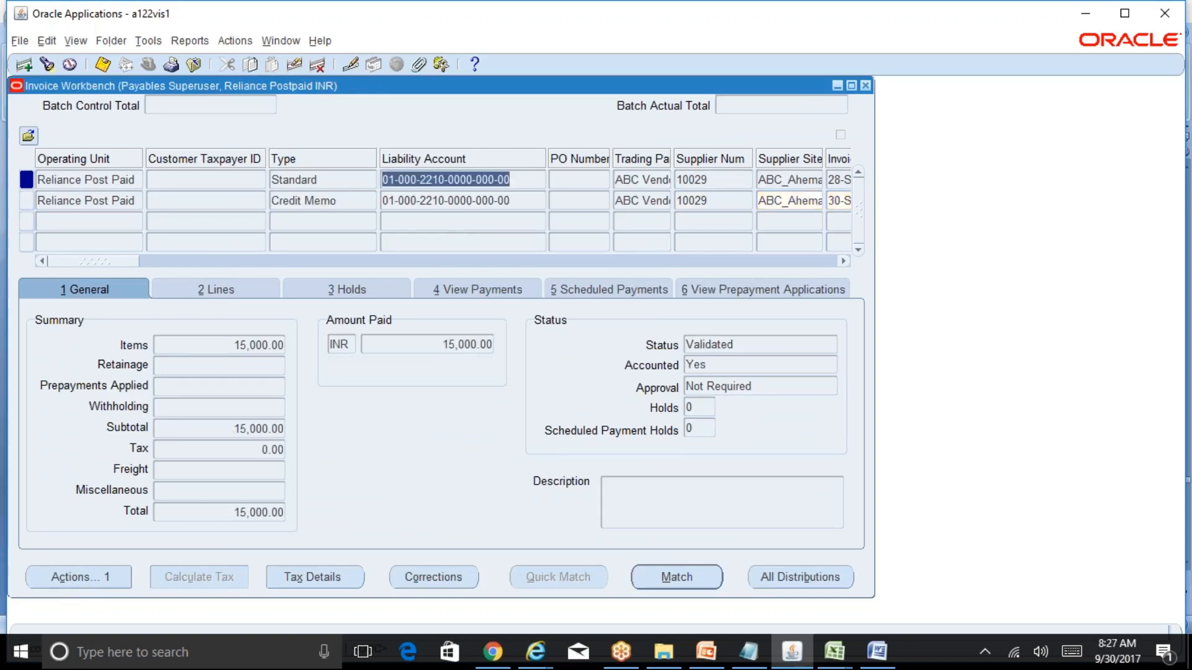
left_click(513, 201)
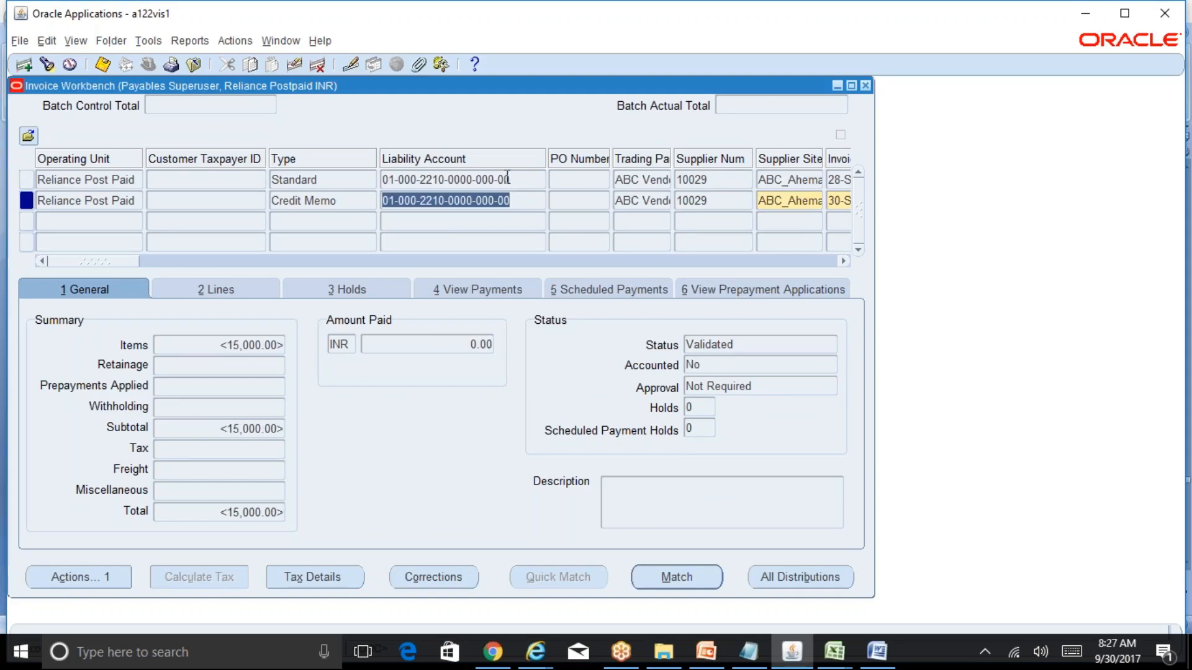
key("Up")
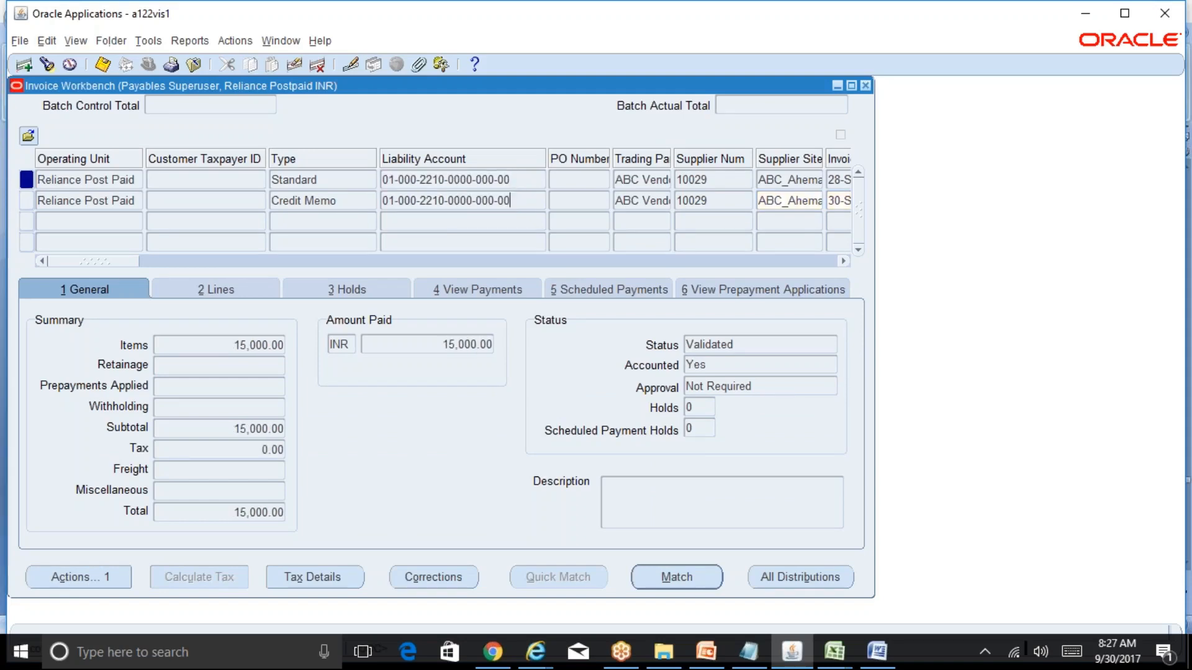
- Examine the ABCCM1000 credit memo's liability account, invoice amount and type alongside the ABC1000 invoice
left_click(515, 200)
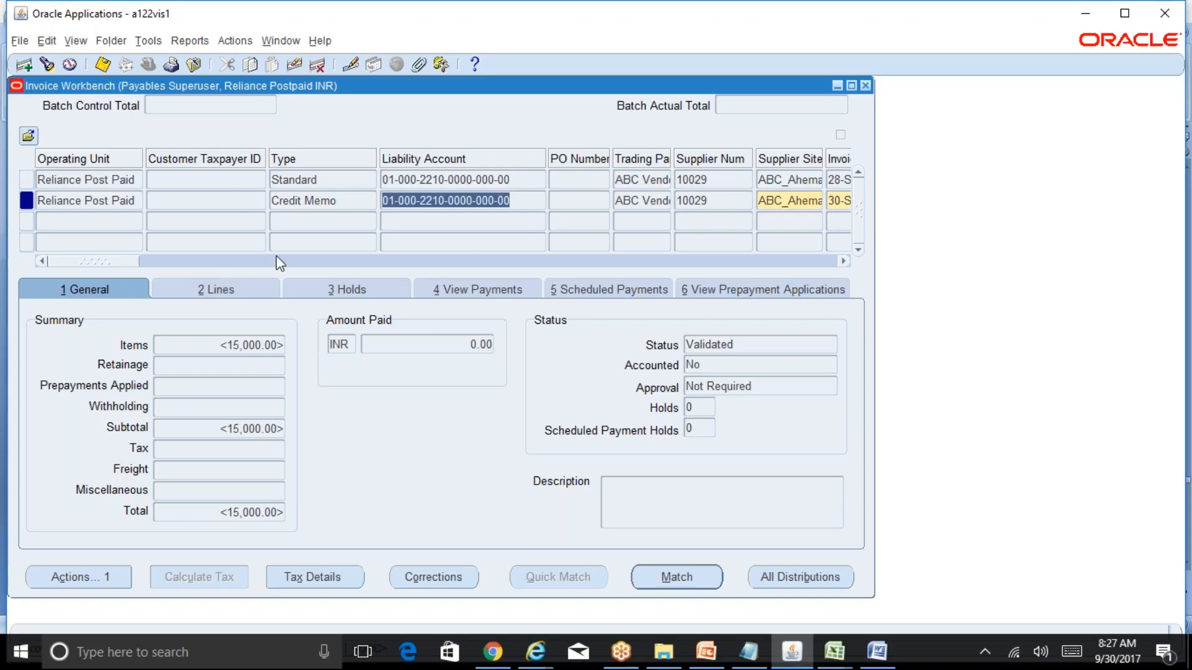
left_click(163, 261)
left_click_drag(163, 263, 113, 268)
left_click_drag(92, 266, 118, 266)
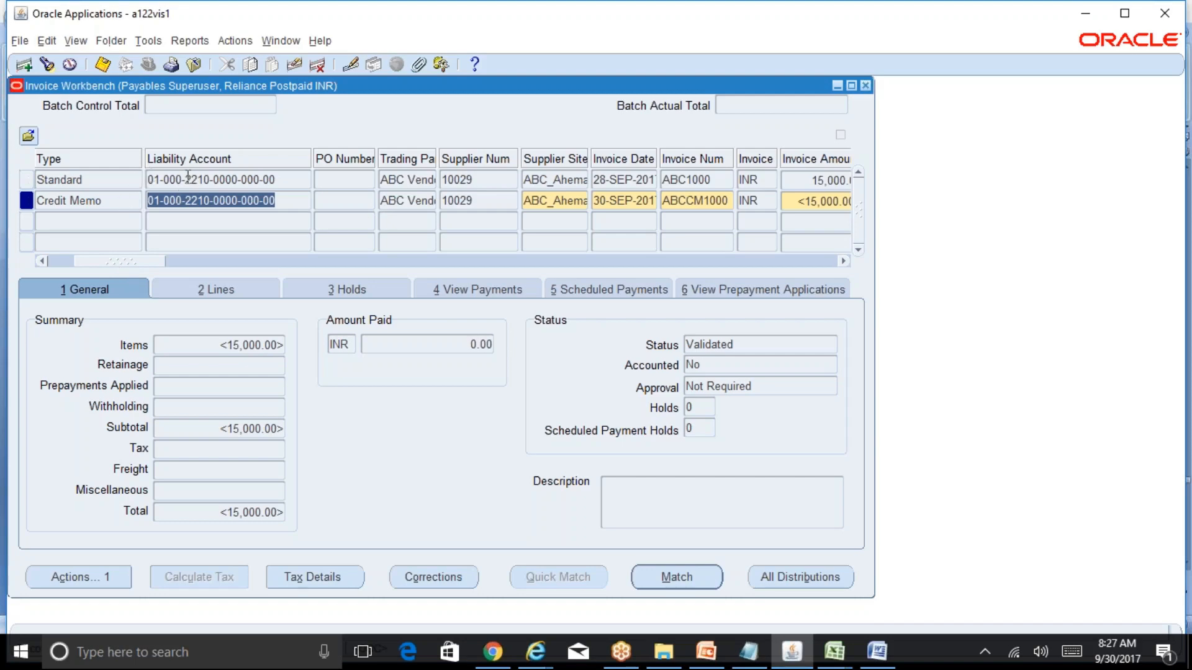
left_click(119, 200)
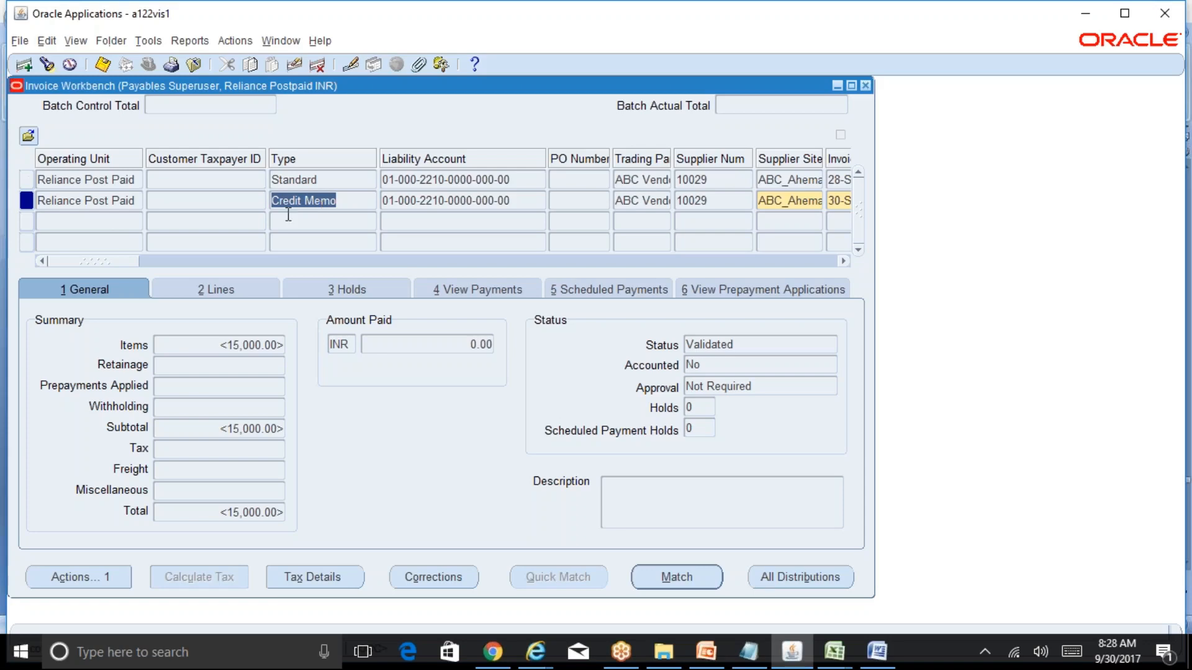
- Start a new Debit Memo record for ABC Vendor, accepting the payment terms note and the default supplier site
left_click(101, 223)
type("De")
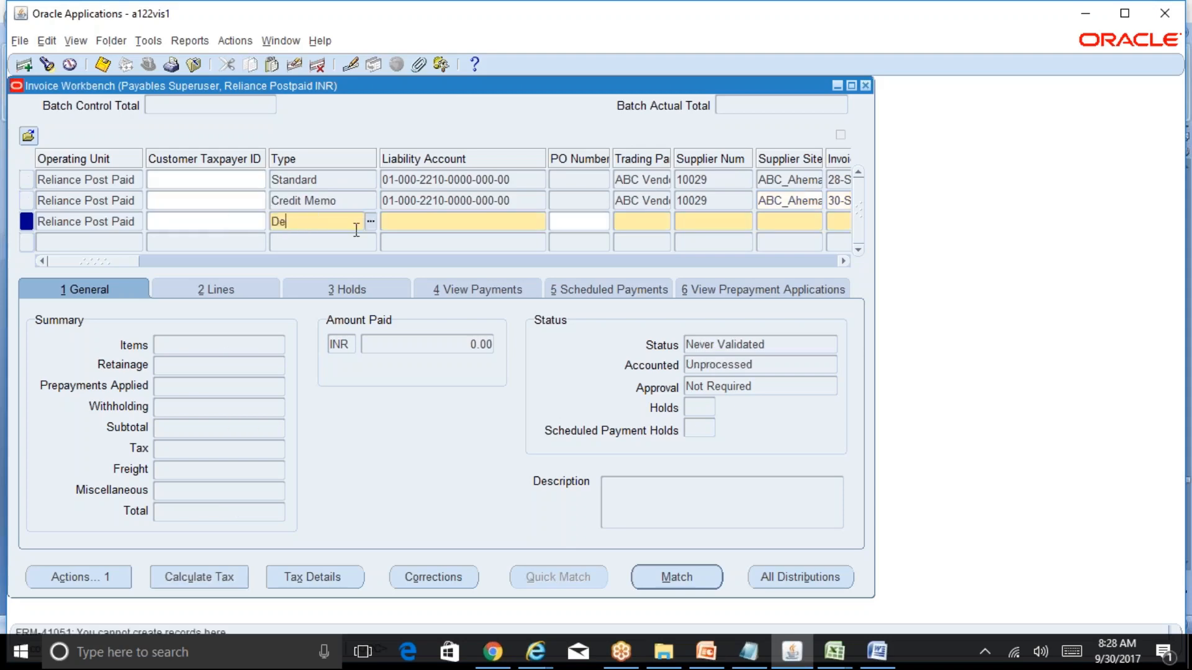
type("bit memo")
key("Tab")
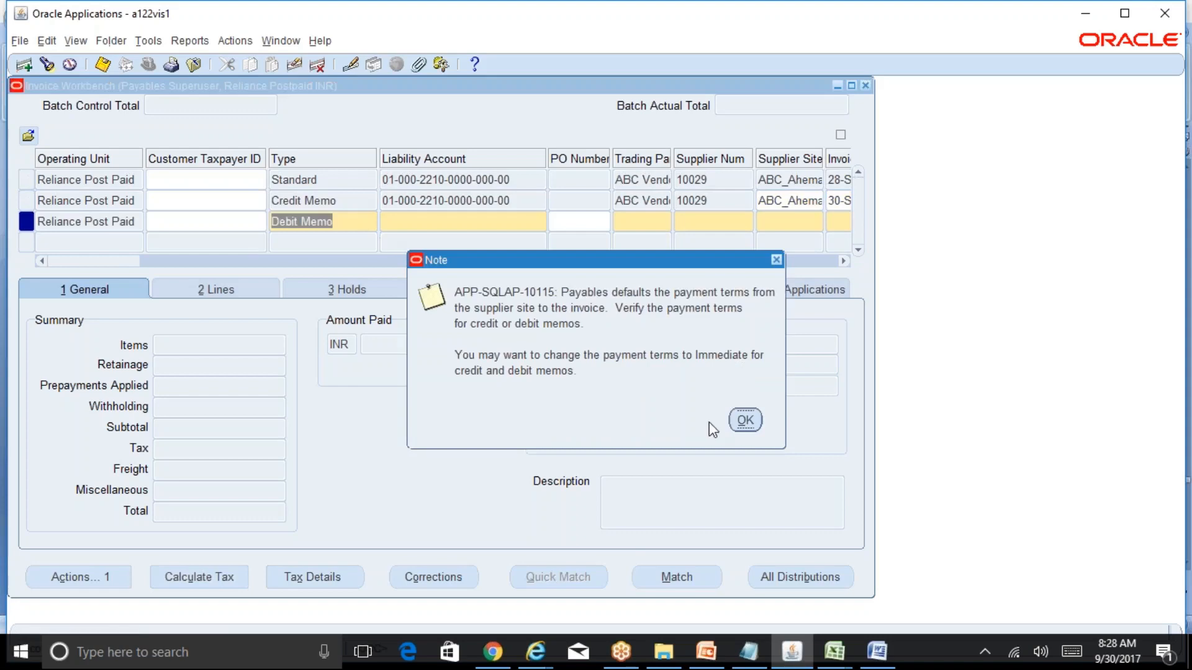
left_click(745, 421)
left_click(644, 222)
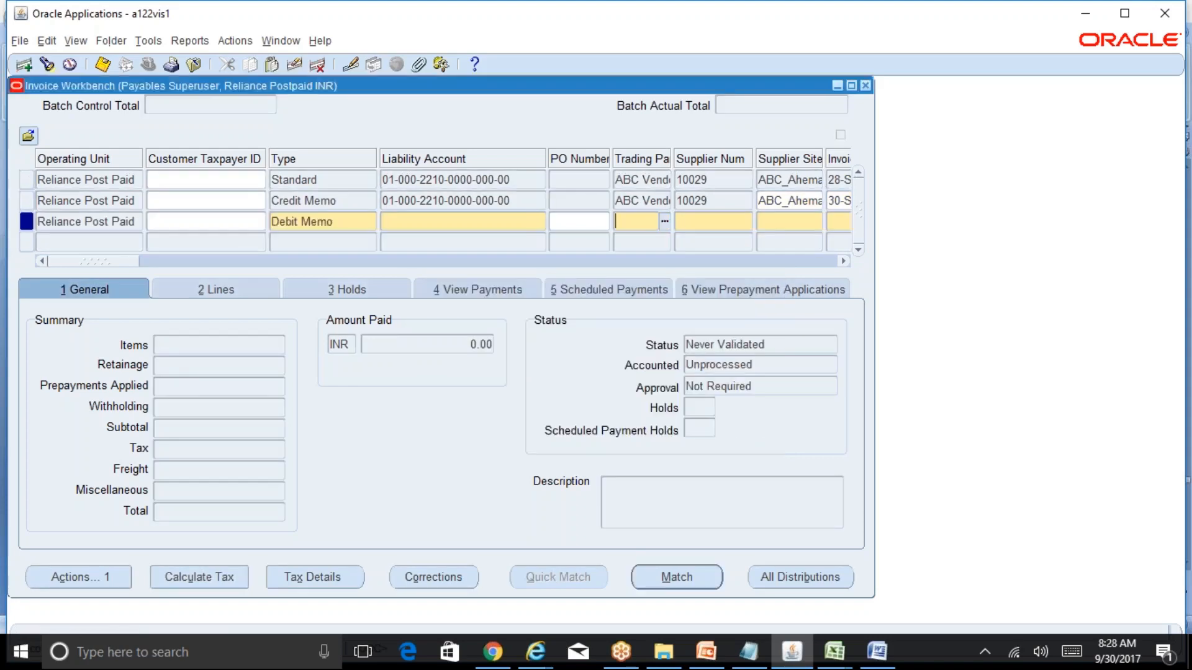
type("ABC vendor")
key("Tab")
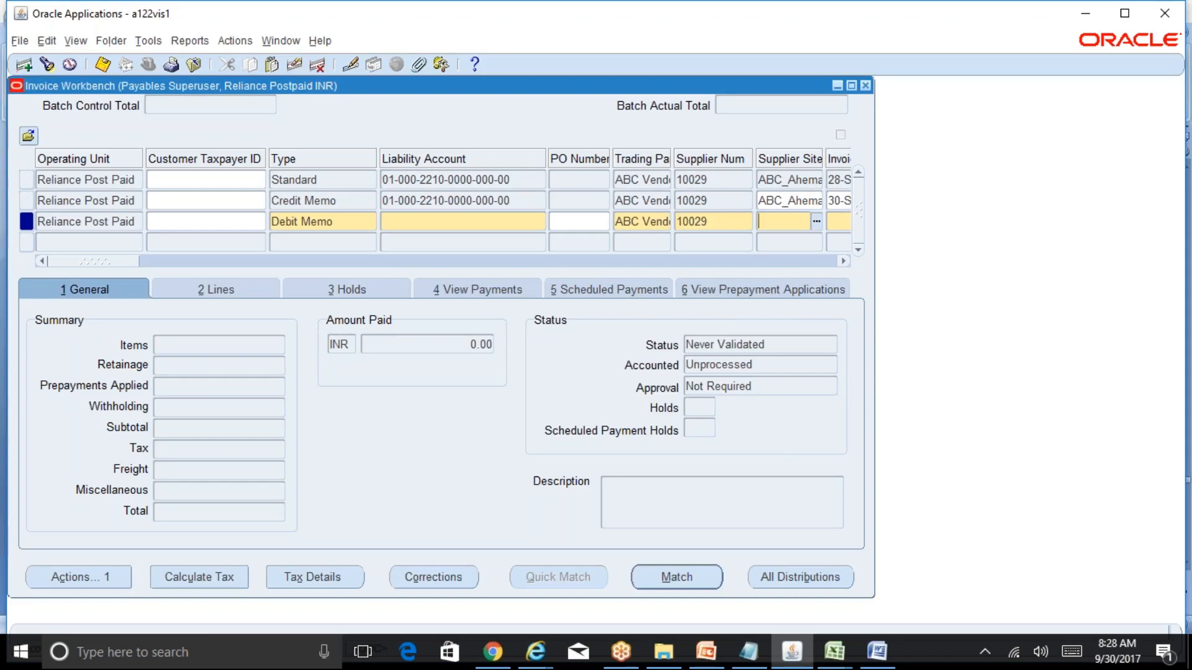
key("Tab")
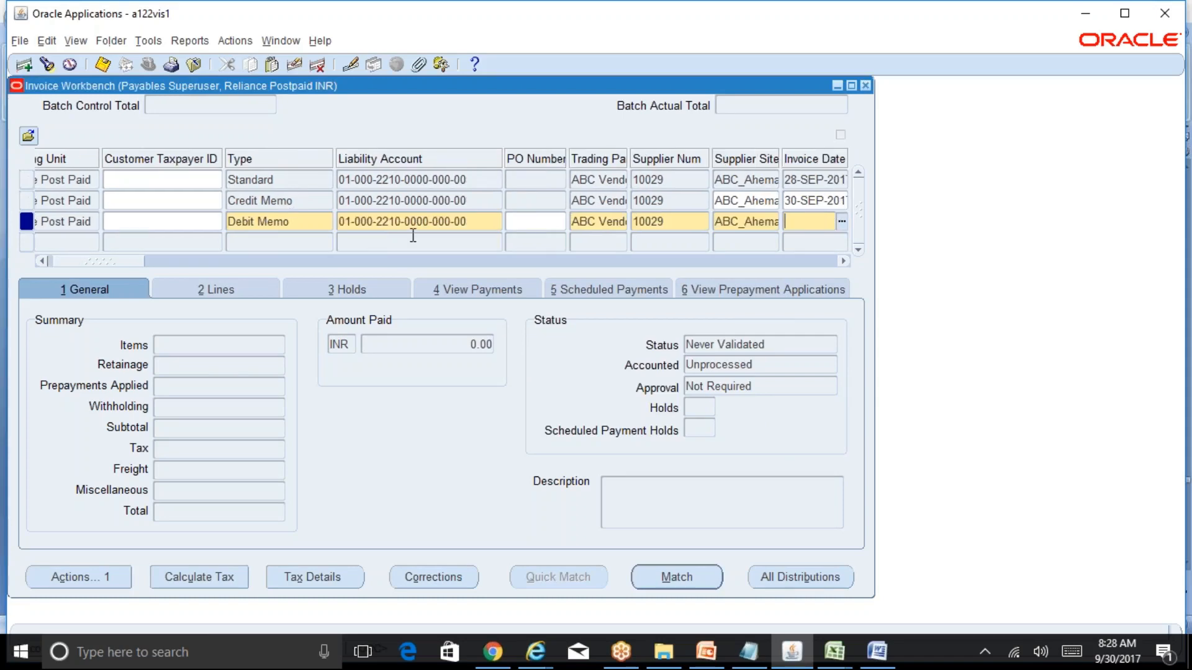
- Set the debit memo's invoice date to 30-SEP-2017 and its invoice number to ABCDM500, keeping the INR currency
type("30-SEP-2017")
key("Tab")
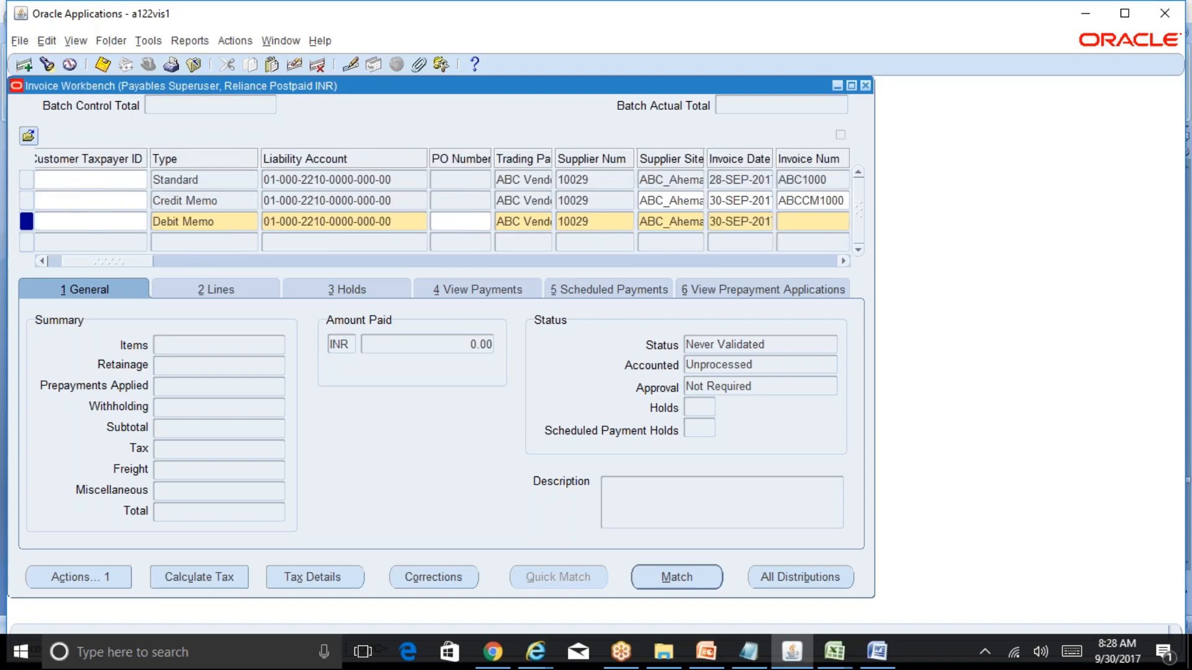
type("ABCDM500")
key("Tab")
key("Tab")
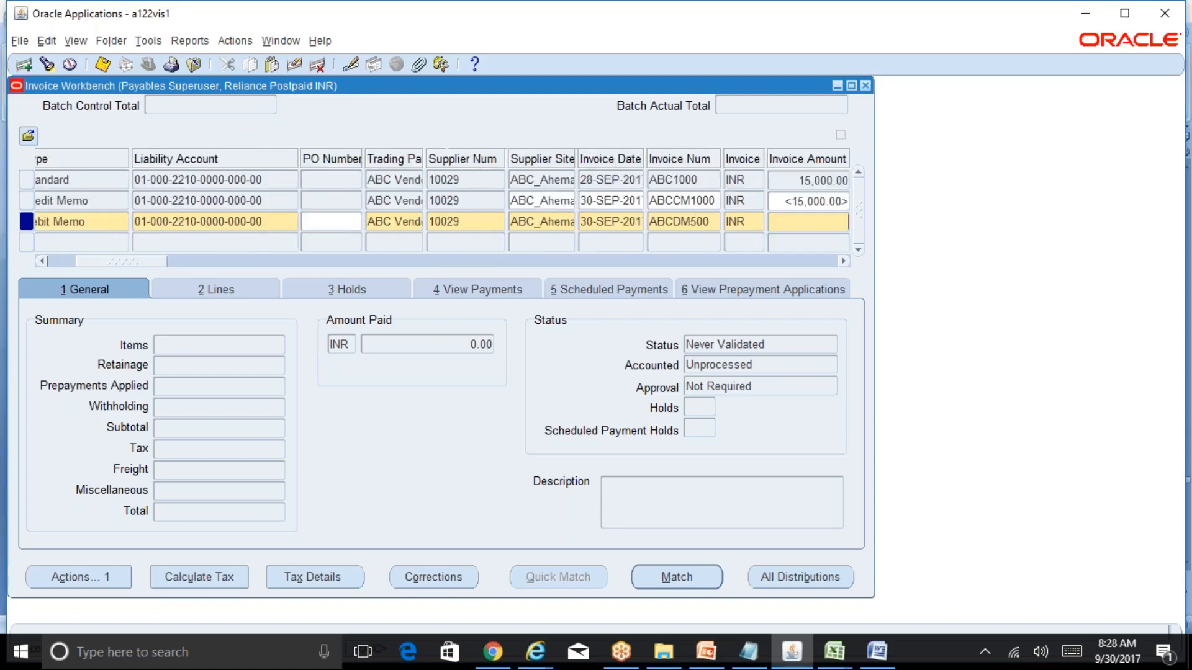
- Try to enter a positive invoice amount of 5000 for the ABCDM500 debit memo
type("5000")
key("Tab")
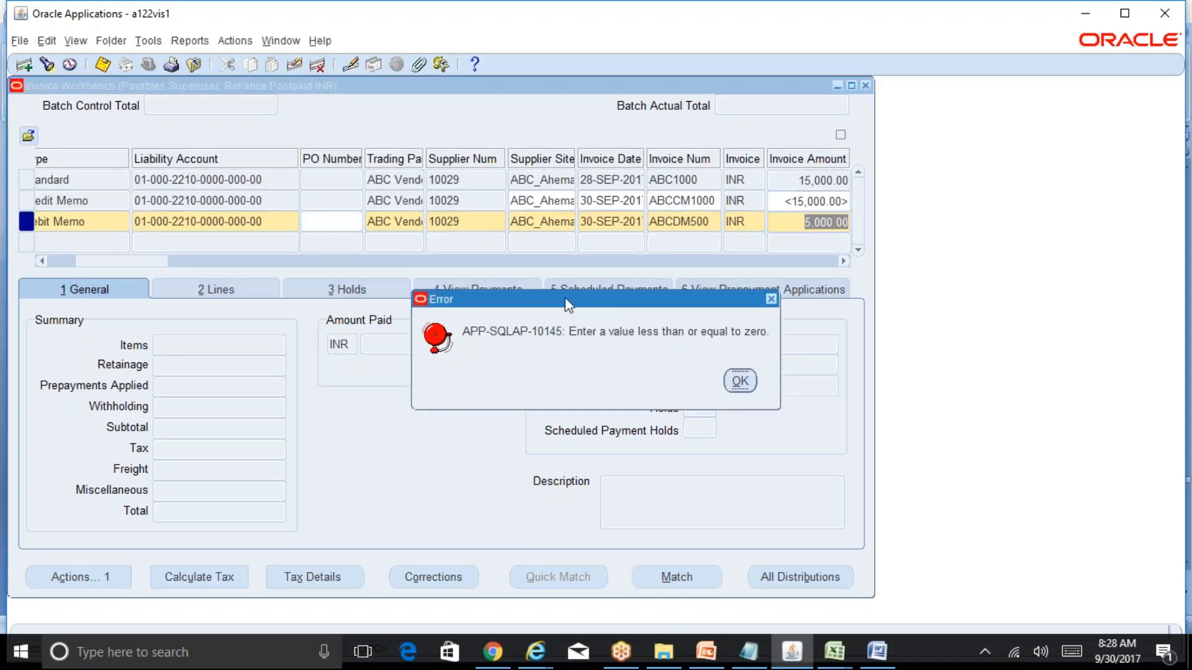
left_click(743, 387)
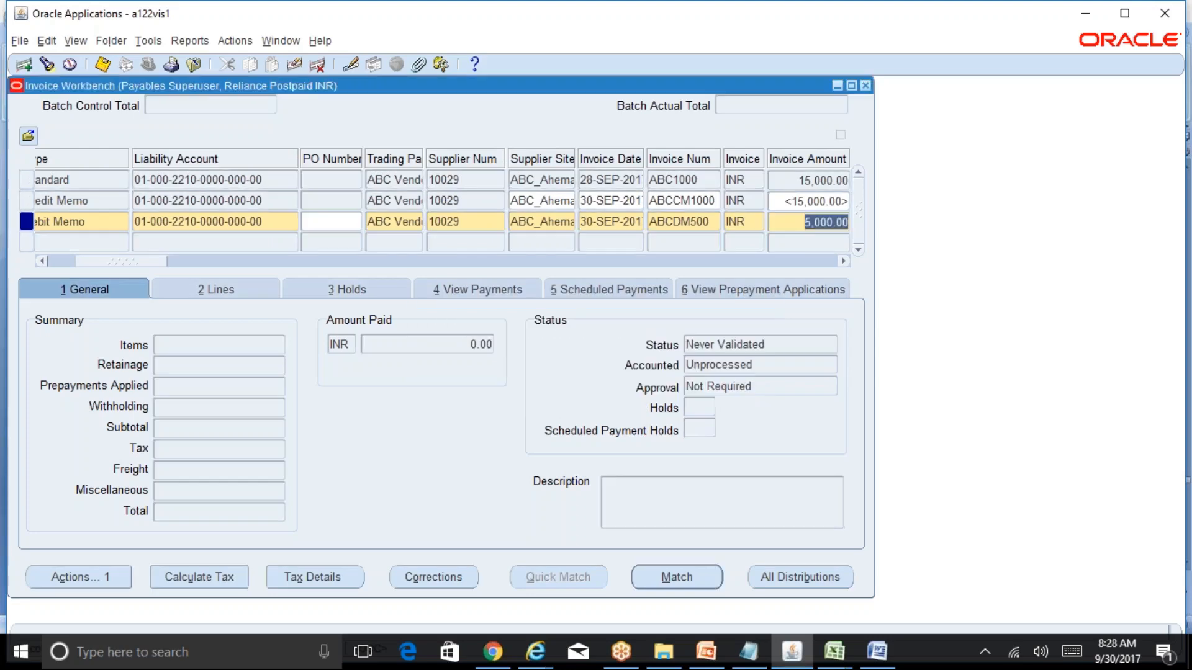
- Set the ABCDM500 invoice amount to -5000 and acknowledge the similar-memo note
type("-5000")
key("Tab")
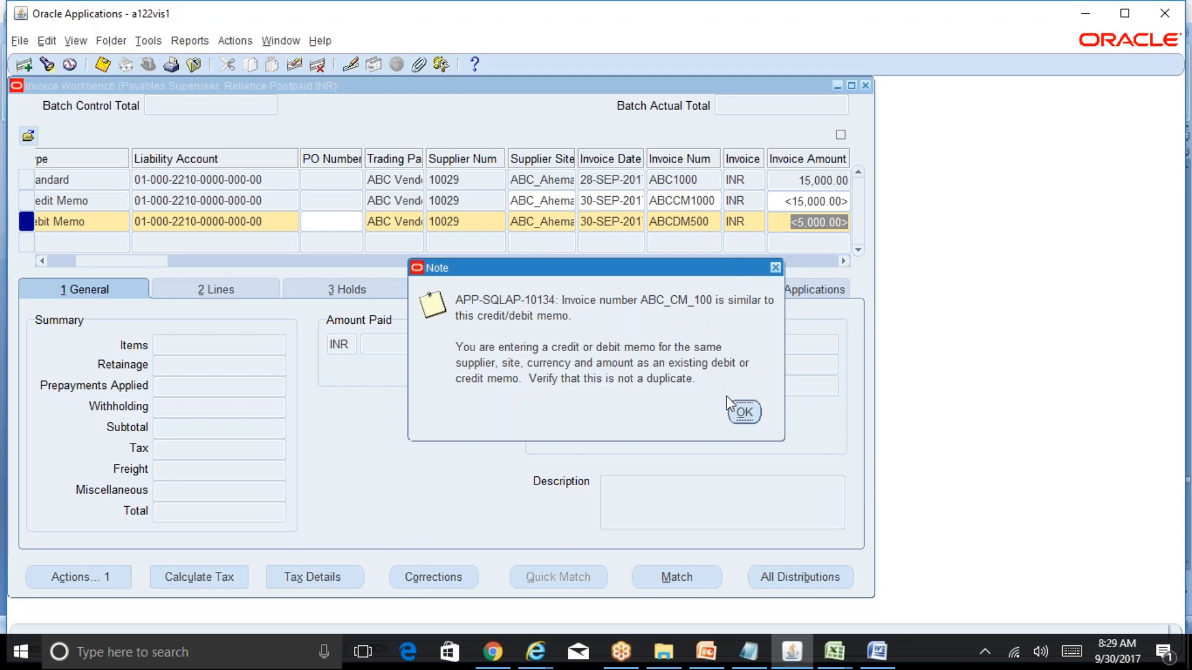
left_click(743, 414)
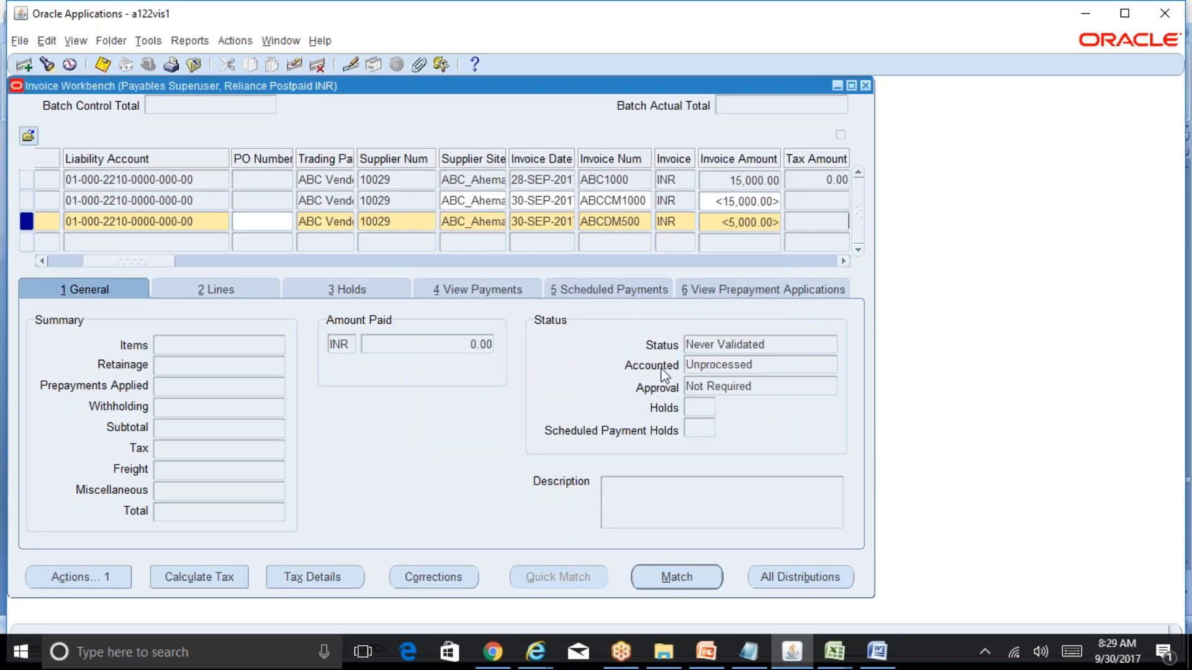
- Enable Quick Credit on the ABCDM500 debit memo with ABC500 as the credited invoice and save the record
left_click_drag(153, 264, 326, 277)
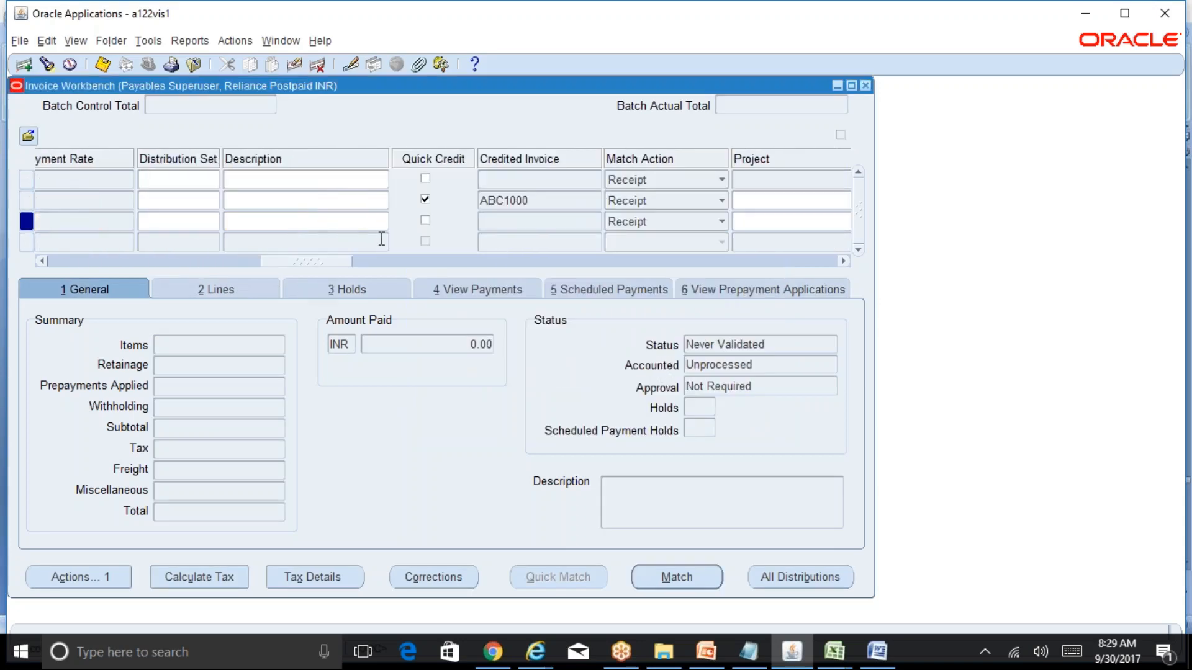
left_click(425, 220)
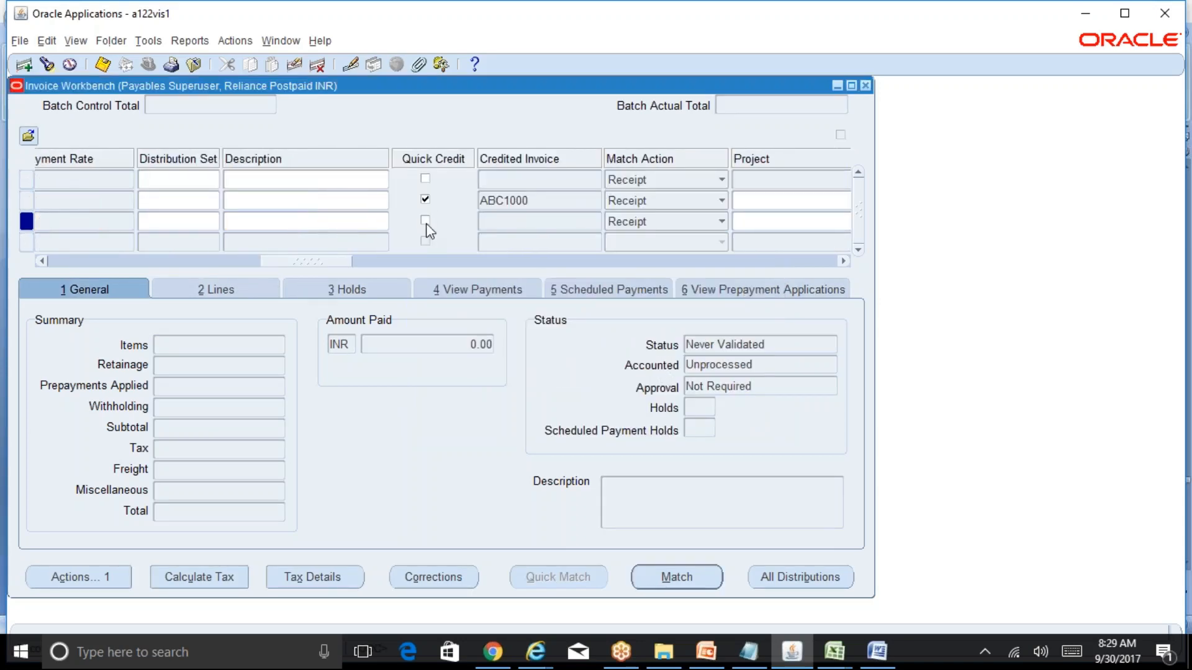
left_click(562, 221)
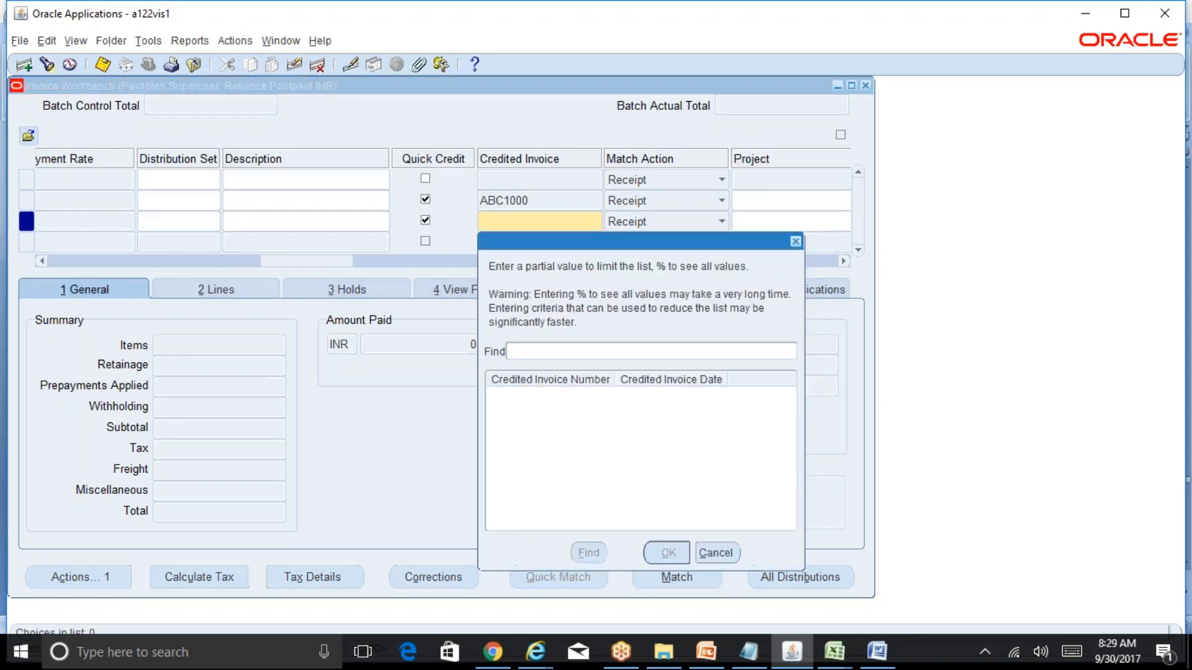
type("ABC%")
key("Return")
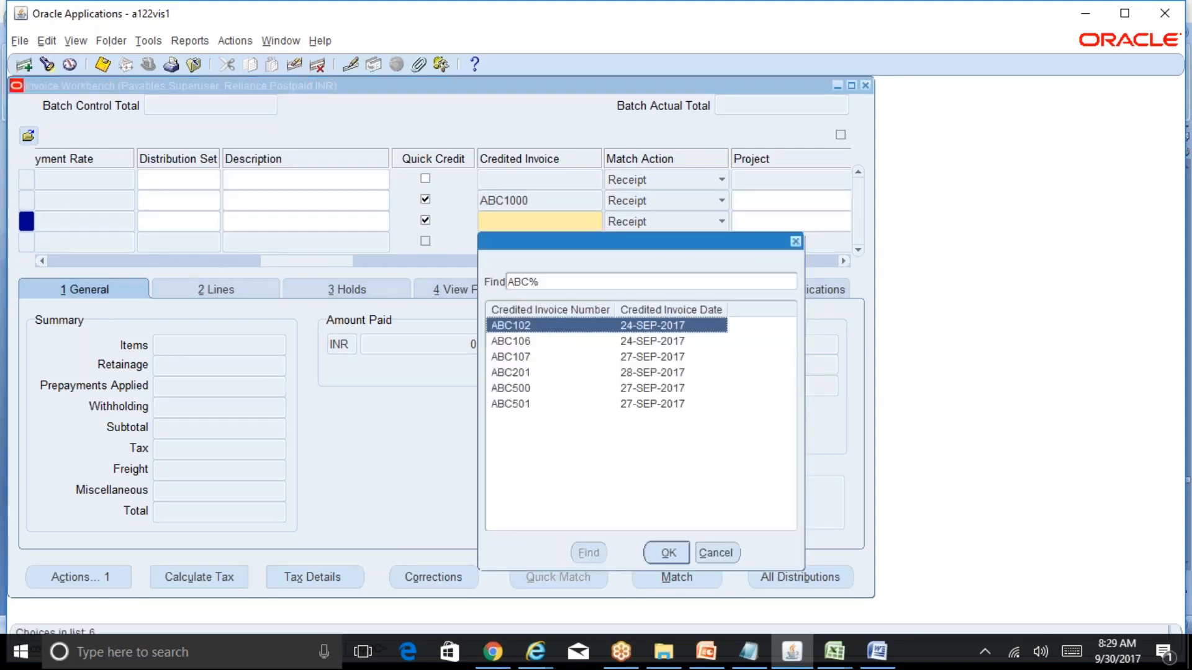
key("Down")
key("Down")
key("Down")
key("Down")
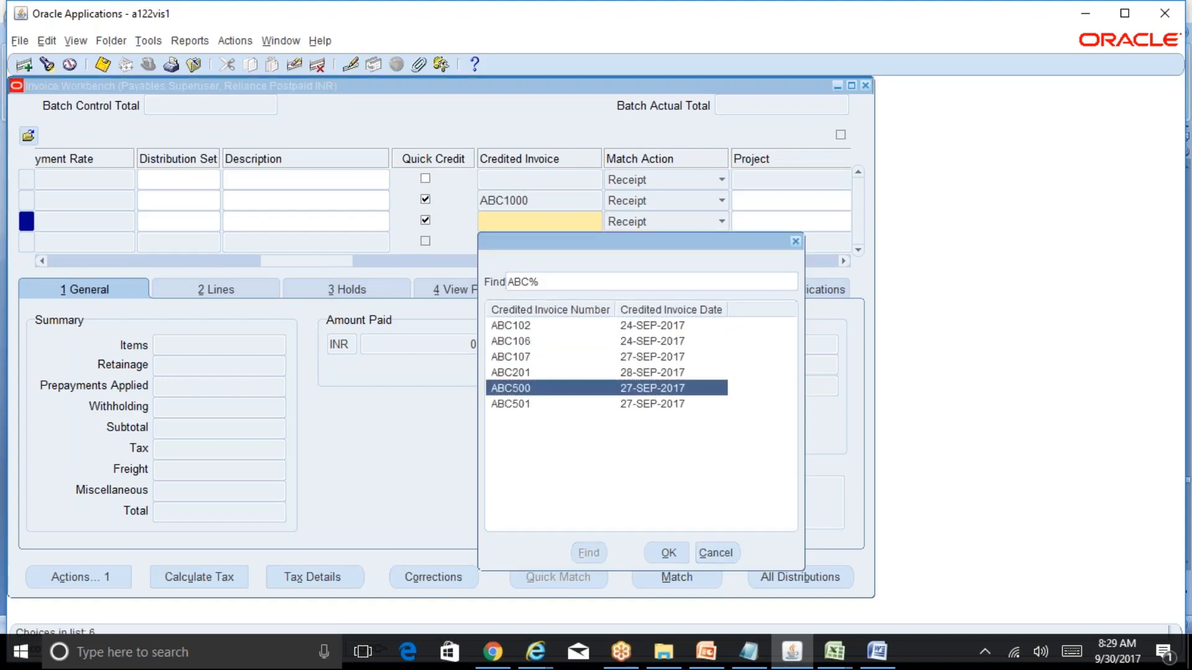
key("Return")
left_click_drag(281, 265, 54, 259)
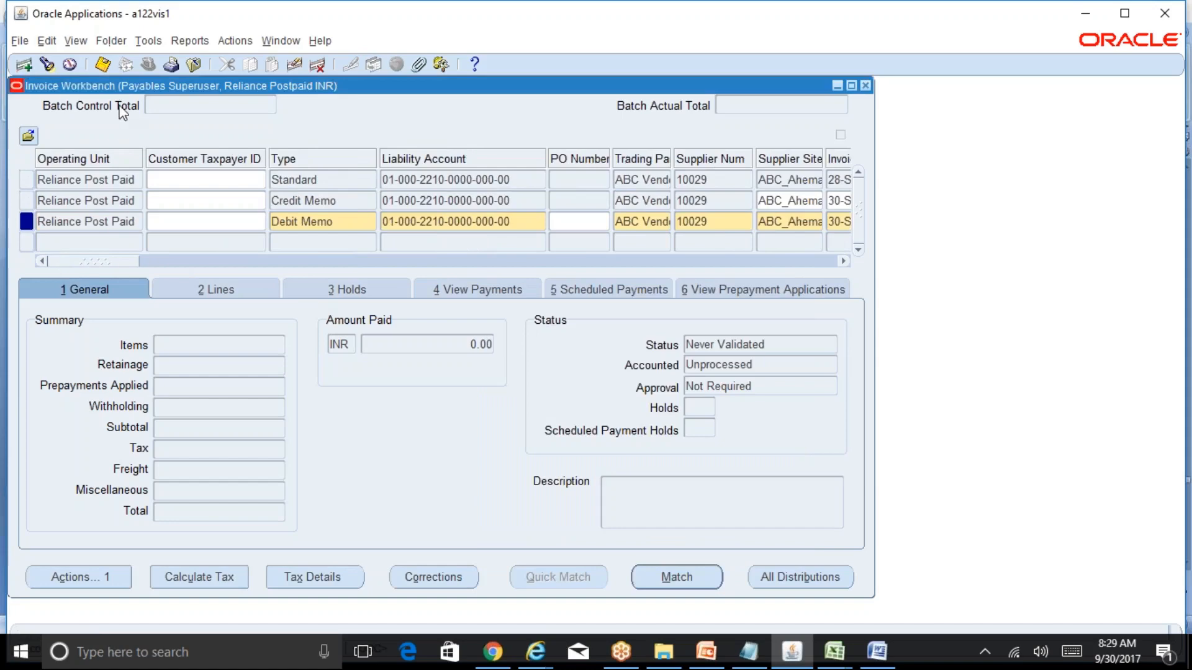
left_click(103, 64)
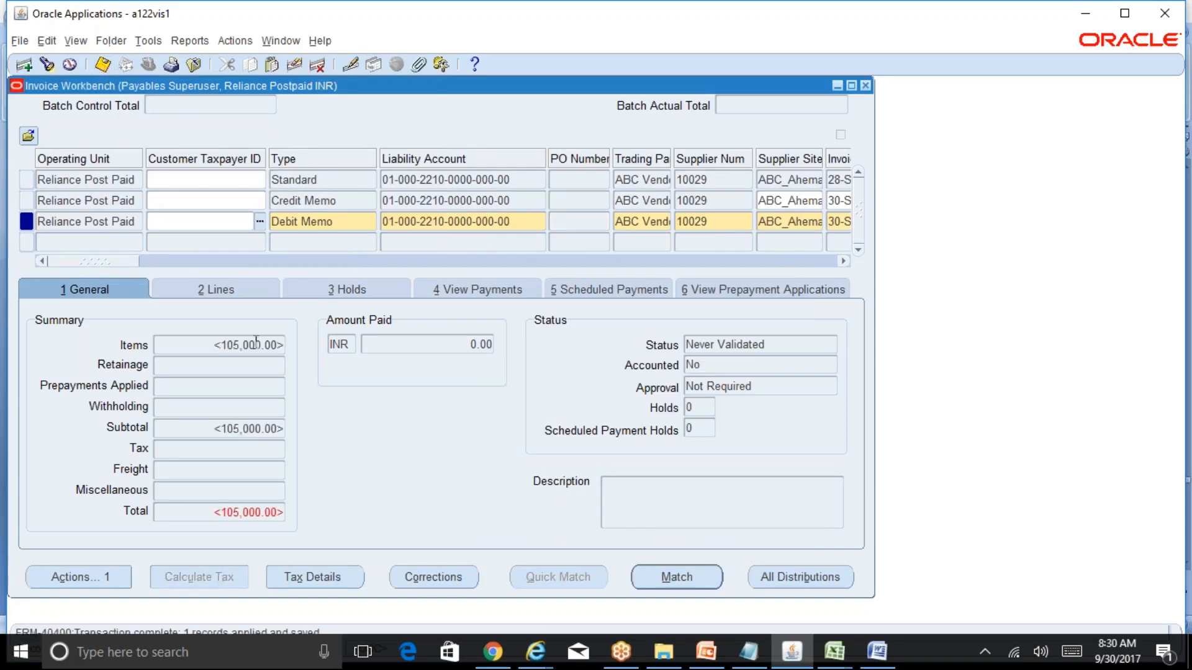
- Set the ABCDM500 invoice amount to -105000 to match its items total and save the debit memo
left_click_drag(129, 261, 74, 286)
left_click_drag(115, 262, 209, 268)
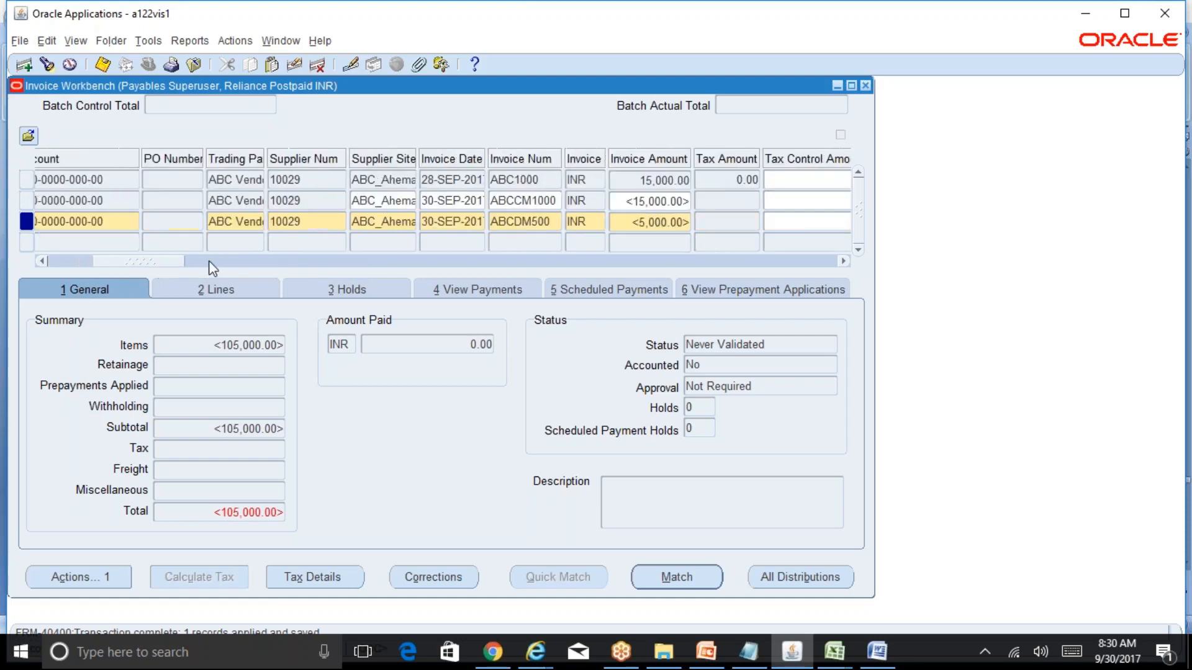
left_click(659, 222)
type("-1")
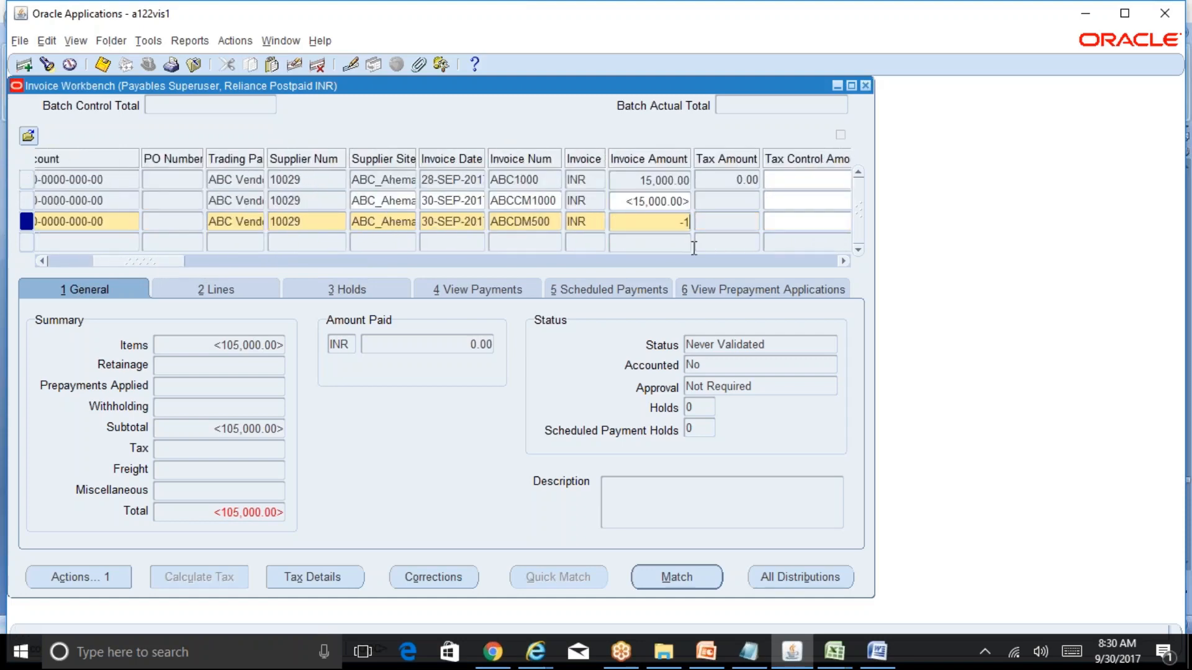
type("05000")
key("Tab")
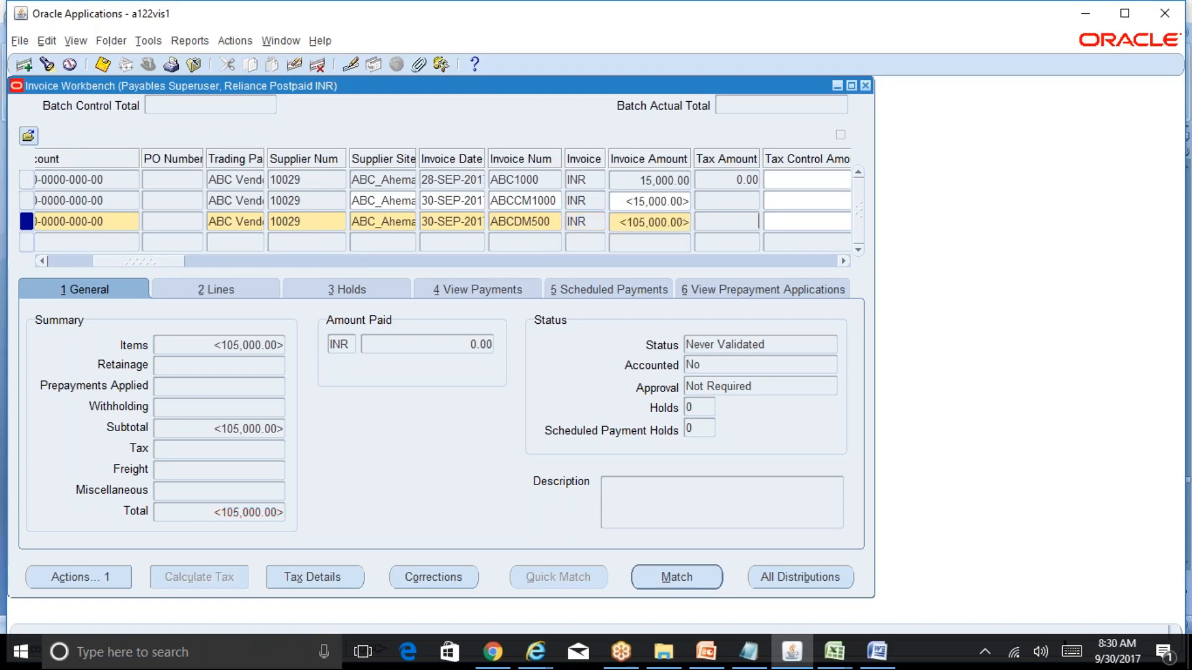
key("ctrl+s")
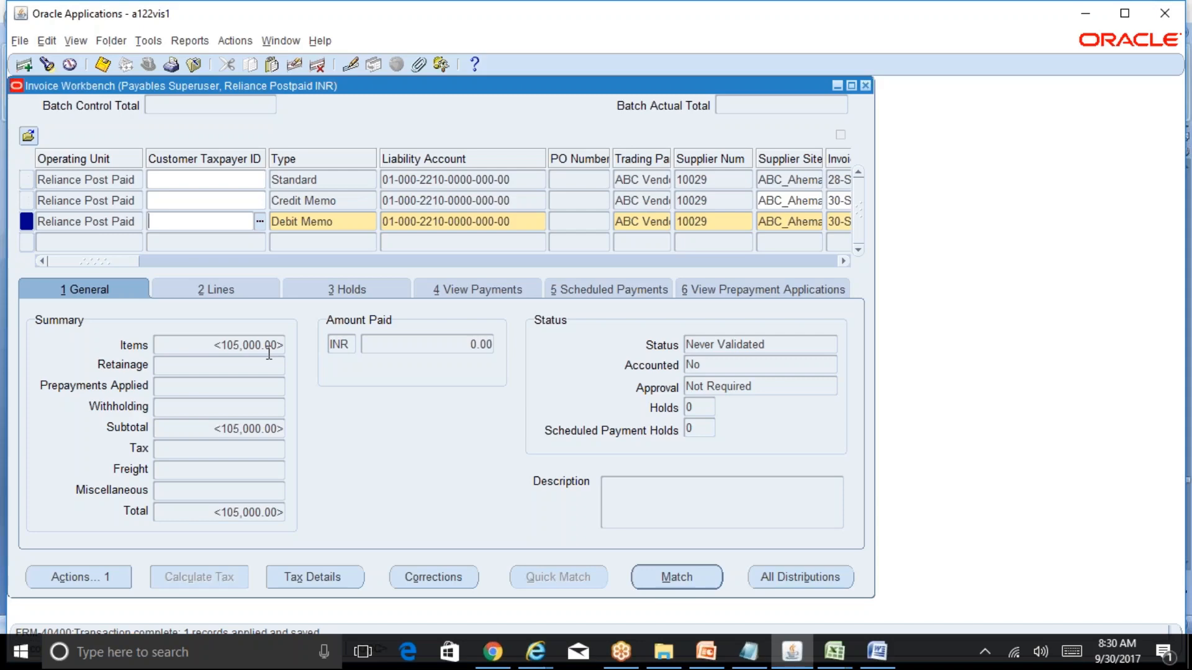
- Start a new invoice record below the debit memo and open its list of invoice types to review Debit Memo and Expense Report
mouse_move(125, 260)
left_mouse_down()
mouse_move(335, 266)
mouse_move(116, 272)
left_mouse_up()
left_click_drag(114, 260, 141, 269)
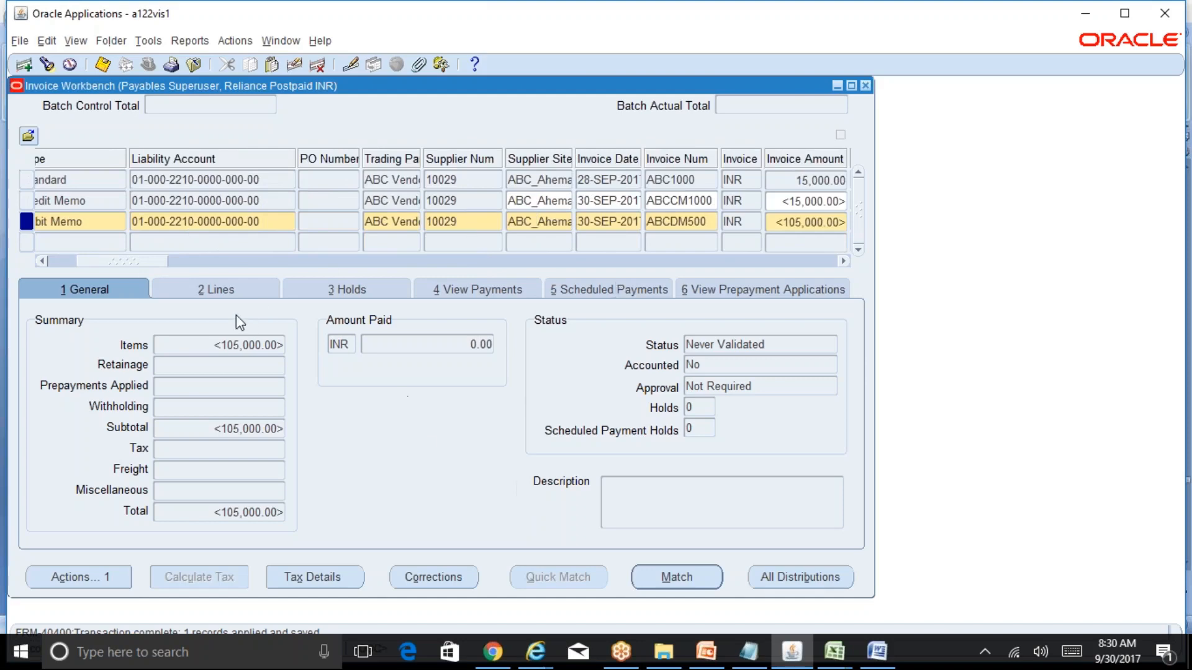
left_click_drag(140, 267, 111, 266)
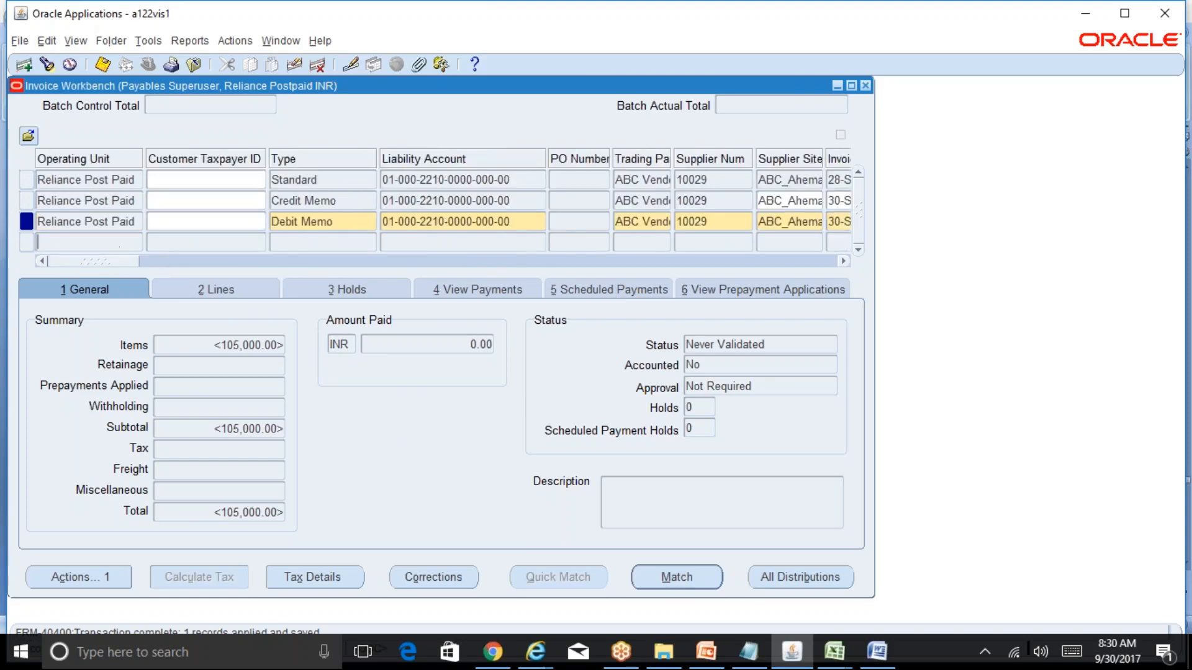
left_click(232, 243)
key("Tab")
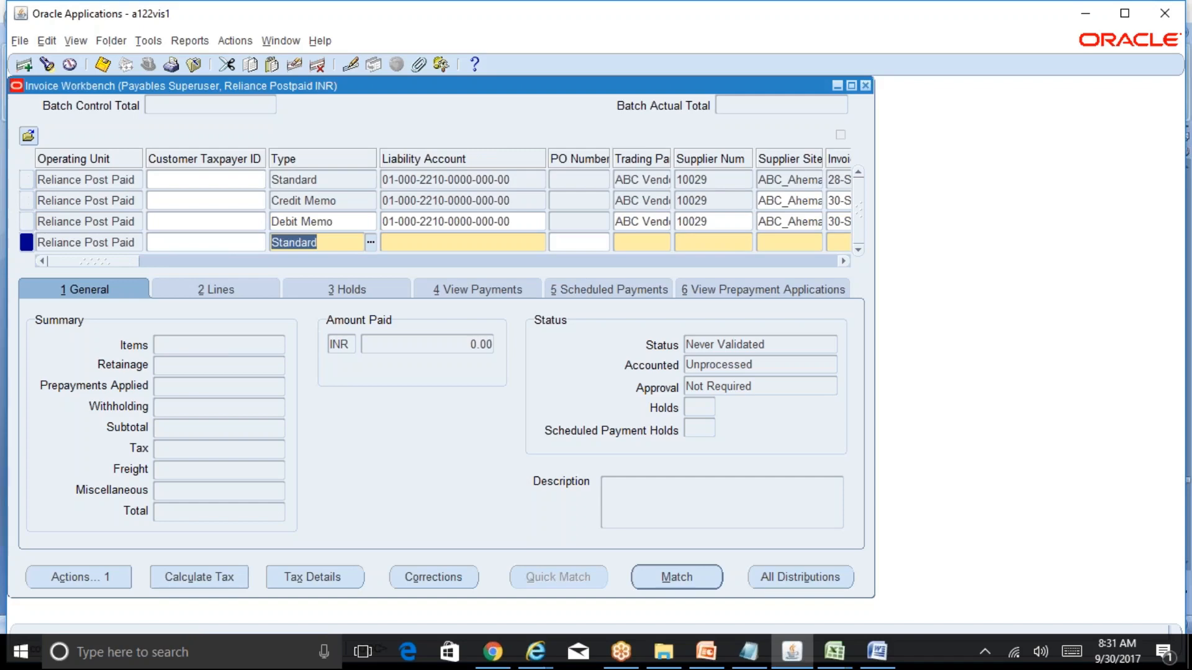
left_click(370, 243)
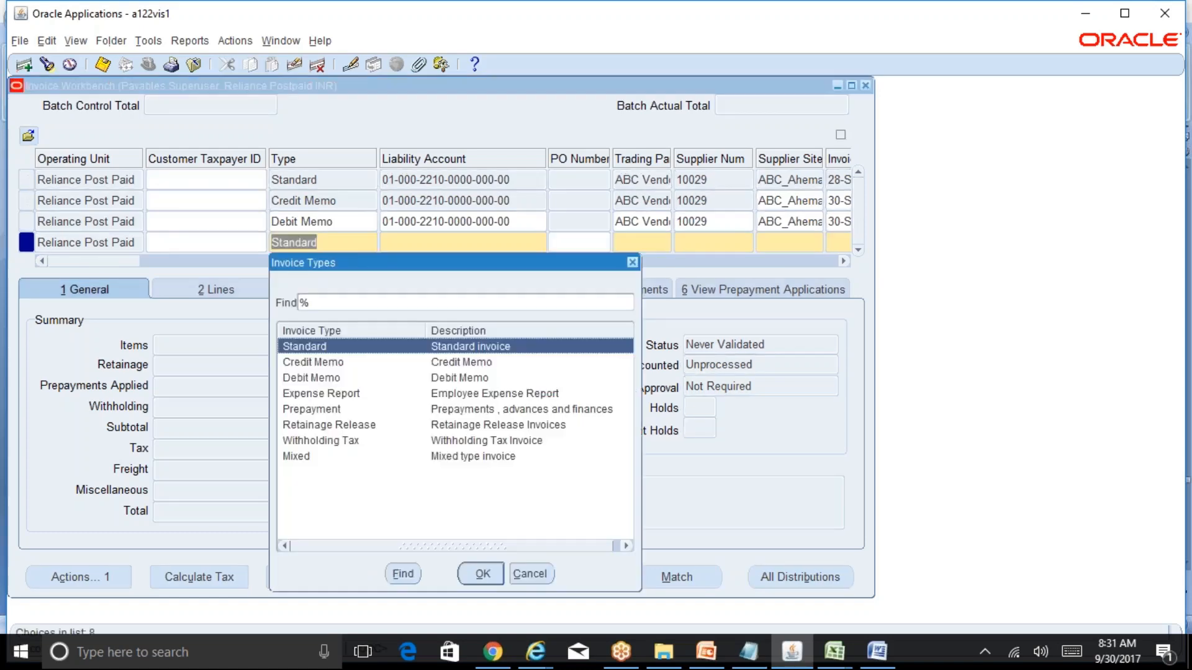
key("Down")
key("Down")
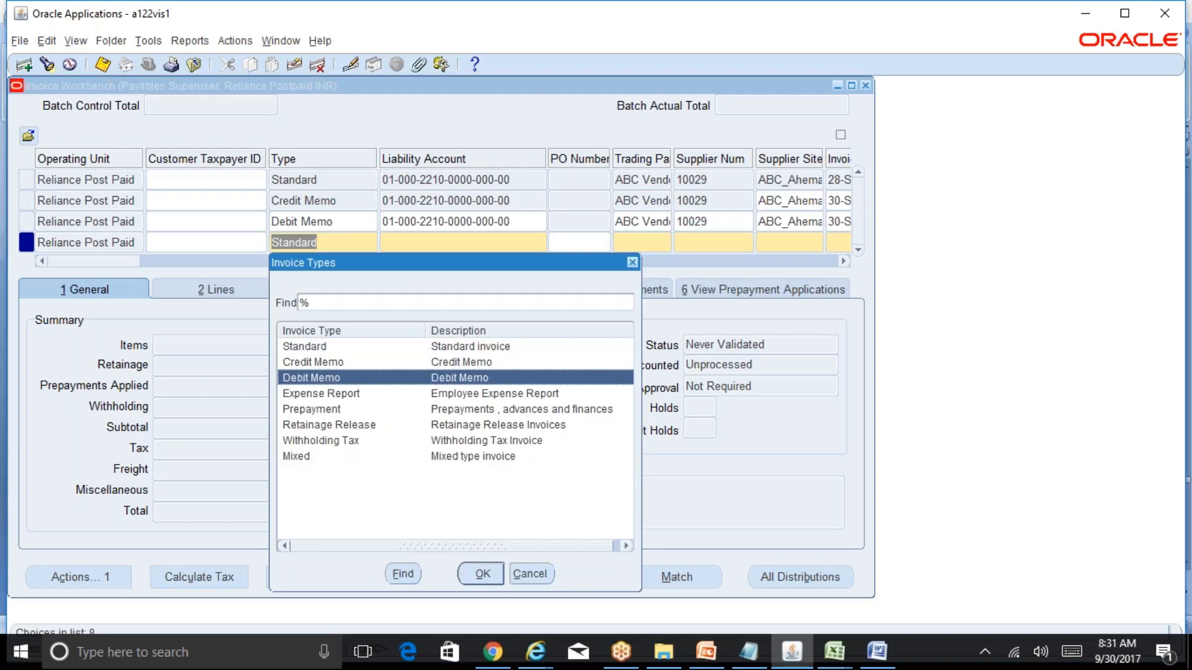
key("Down")
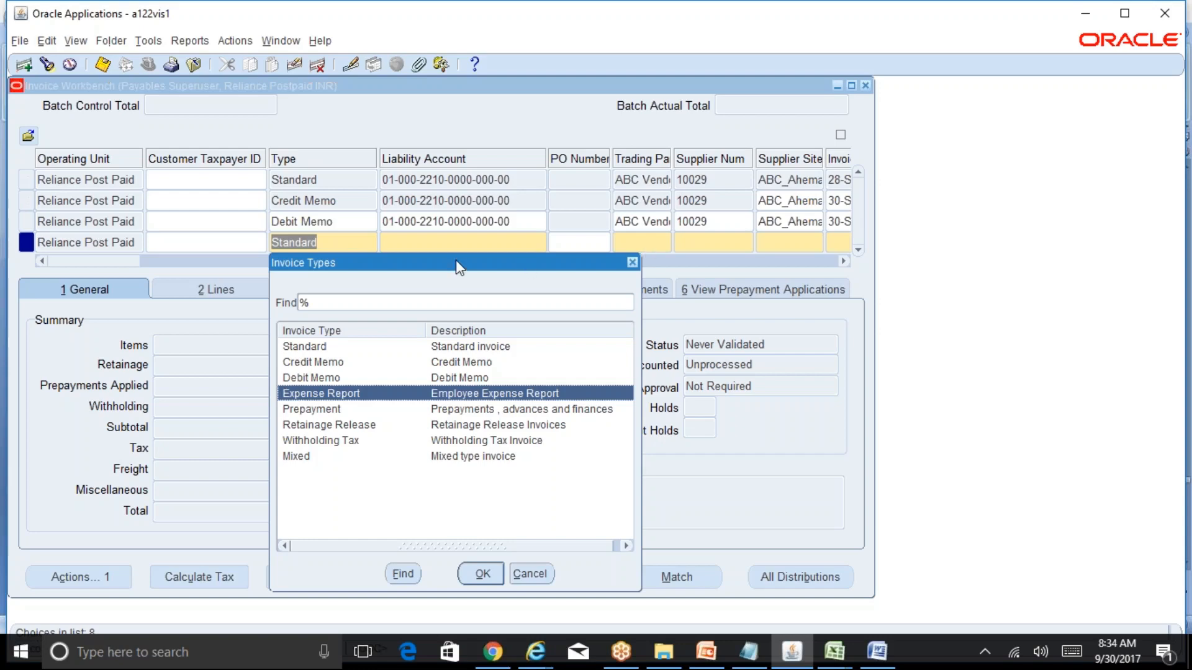
- Review the Retainage Release and Withholding Tax types, and set the new invoice's type to Mixed
left_click(317, 431)
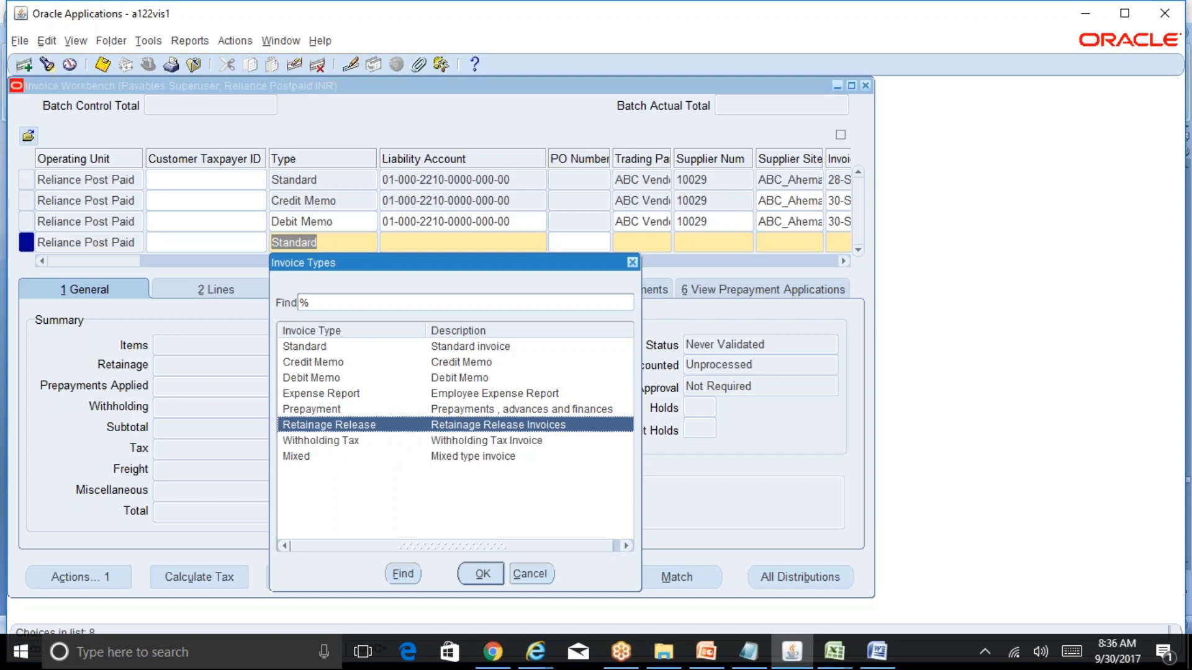
key("Down")
key("Down")
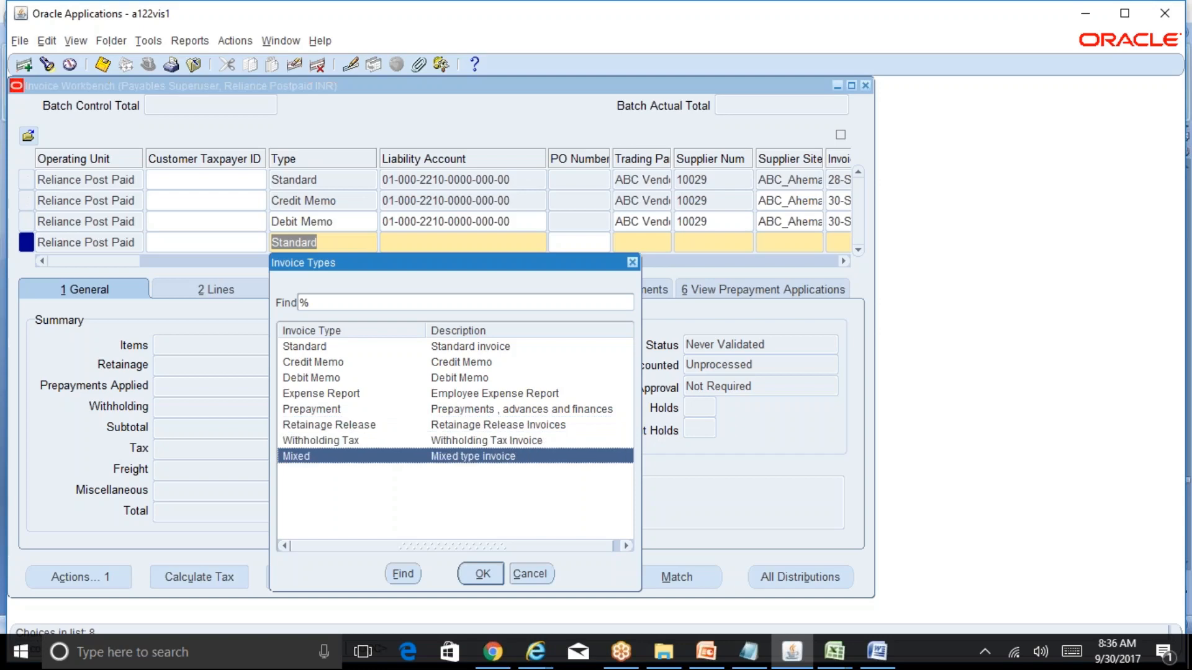
key("Up")
key("Down")
key("Up")
key("Down")
key("Return")
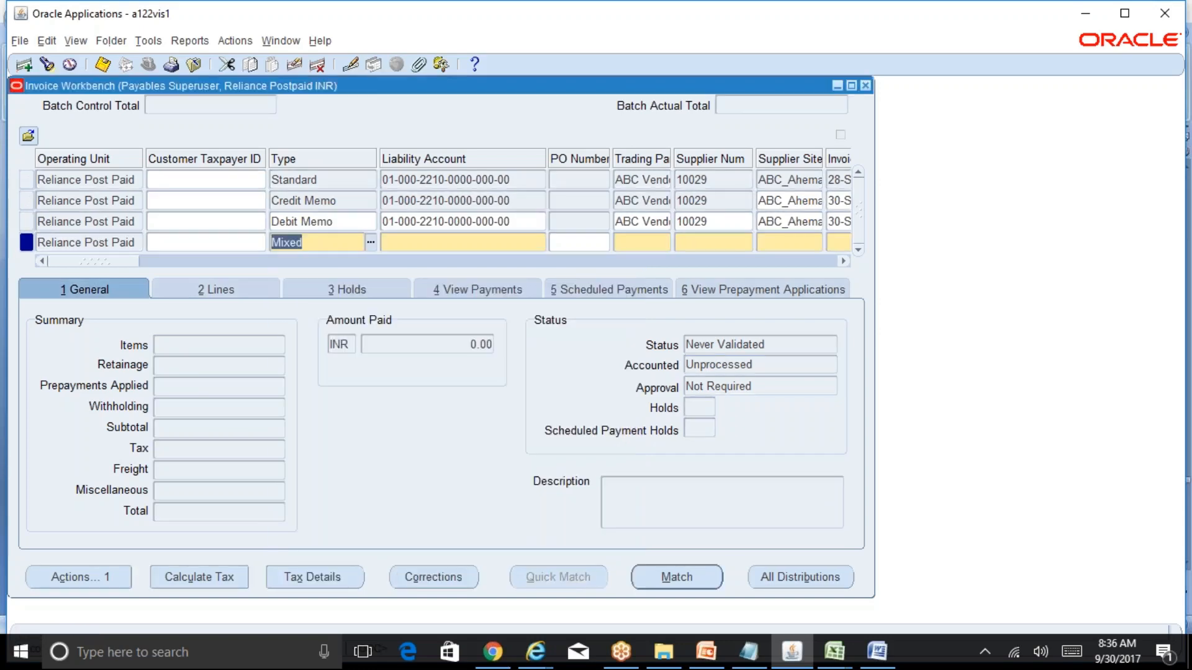
key("Tab")
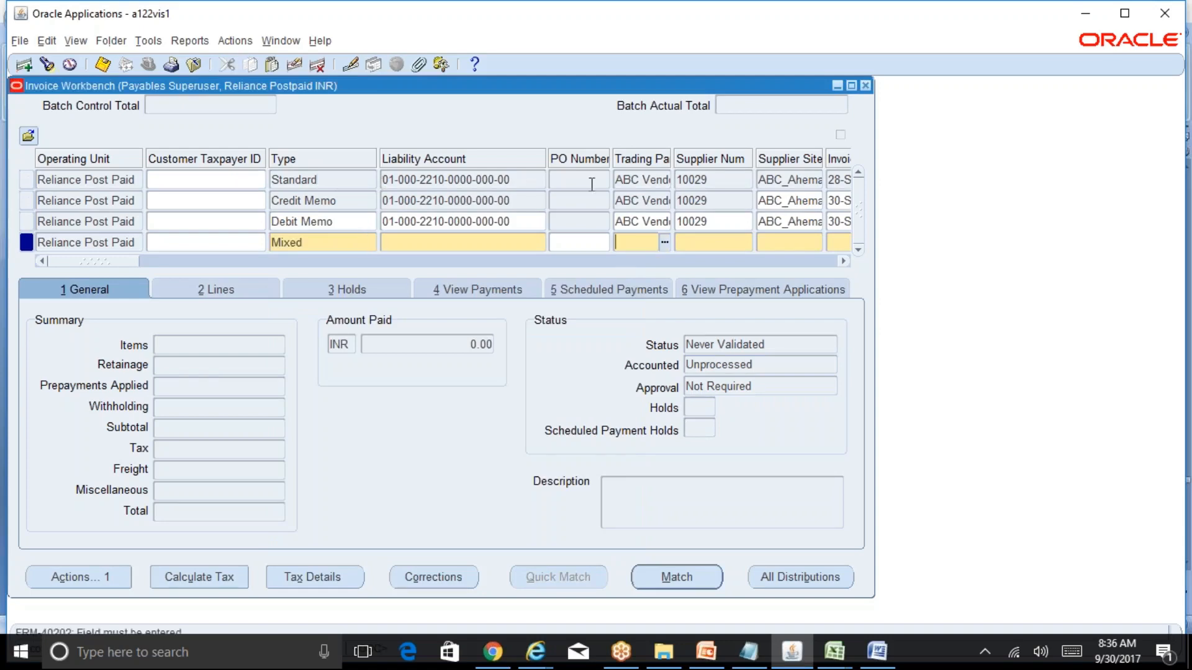
left_click(335, 243)
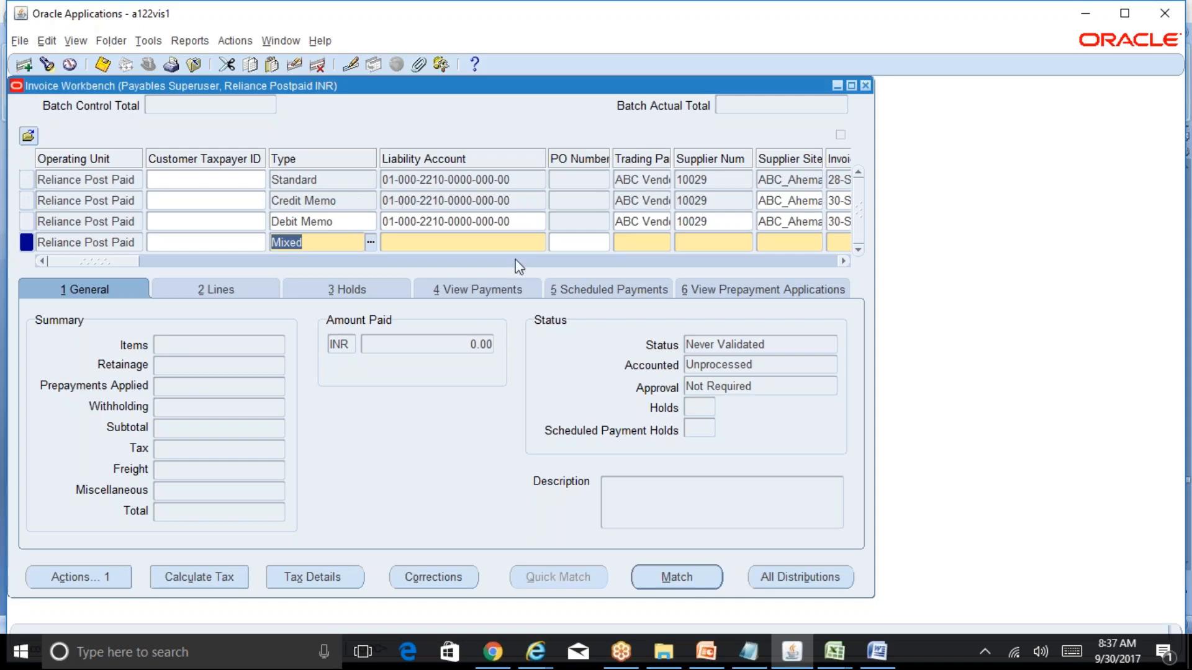
left_click(529, 244)
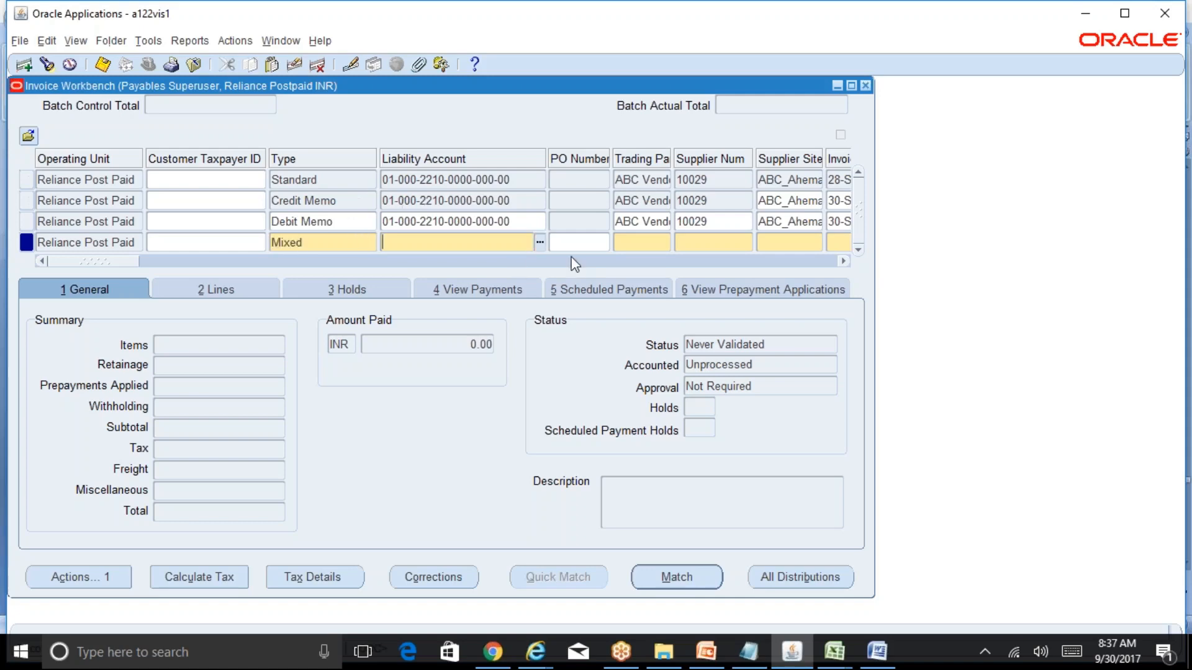
key("shift+F5")
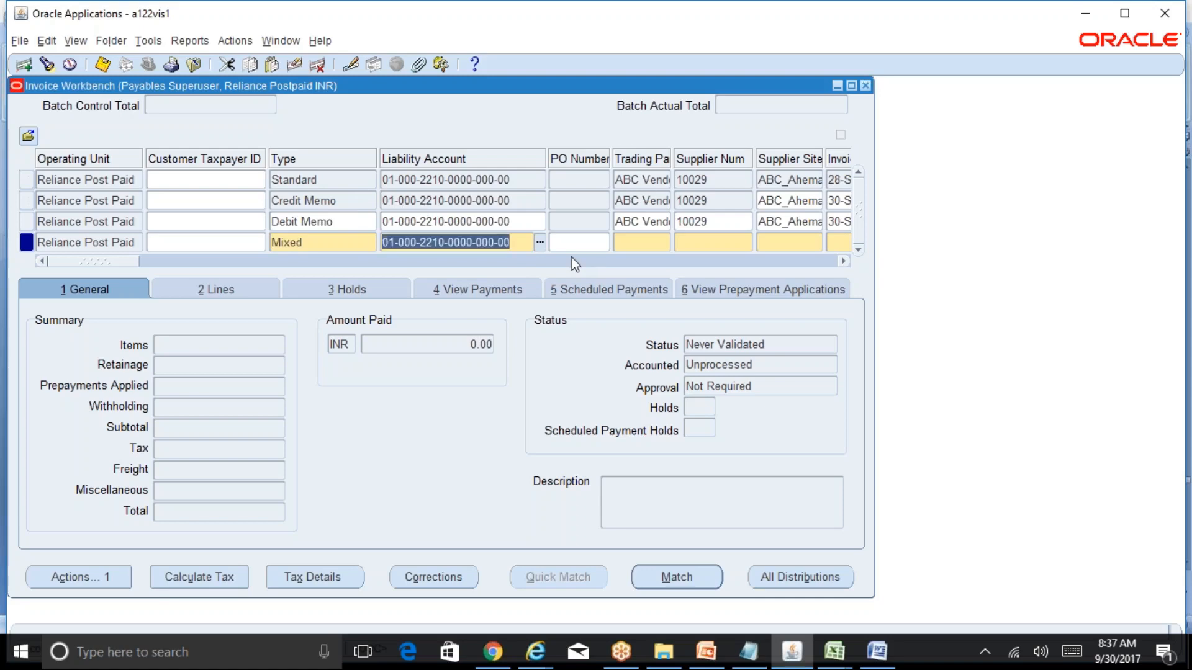
key("Tab")
key("Tab")
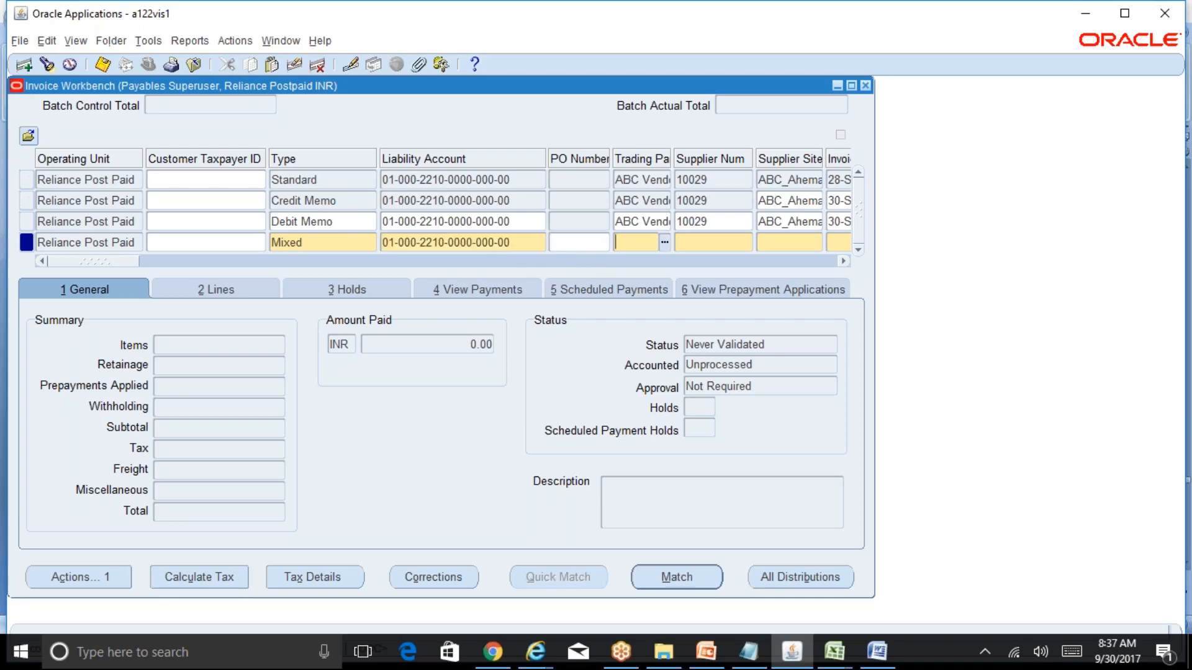
- Copy the trading partner ABC Vendor and its supplier site from the debit memo record into the Mixed invoice
key("shift+F5")
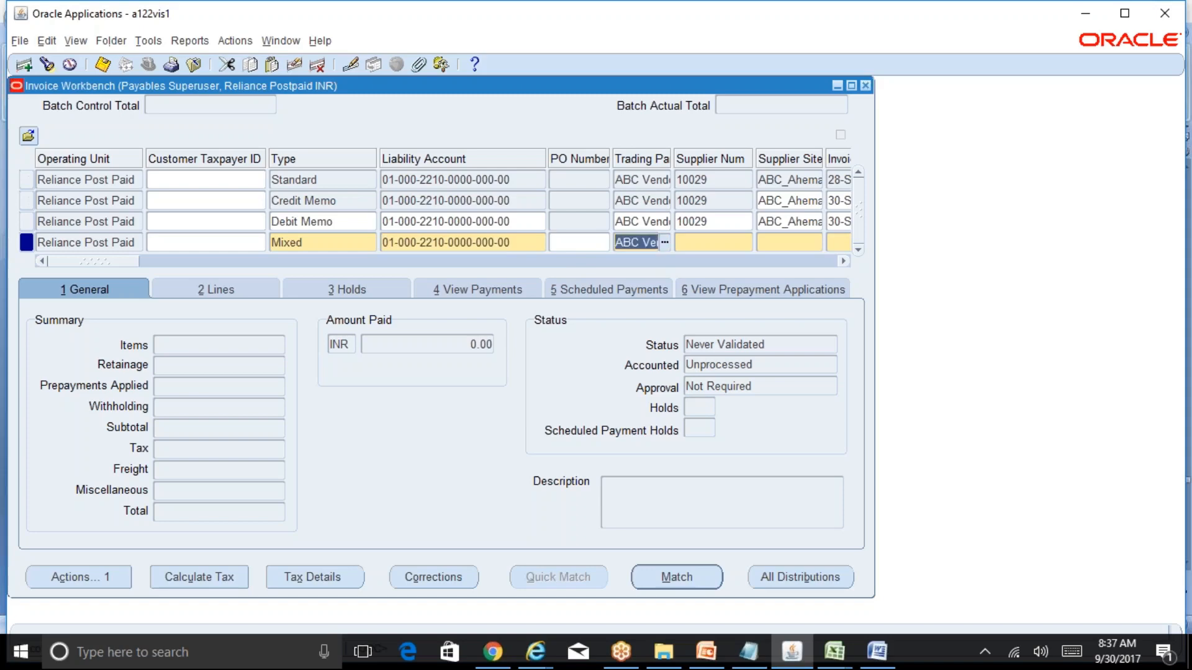
key("Tab")
key("Tab")
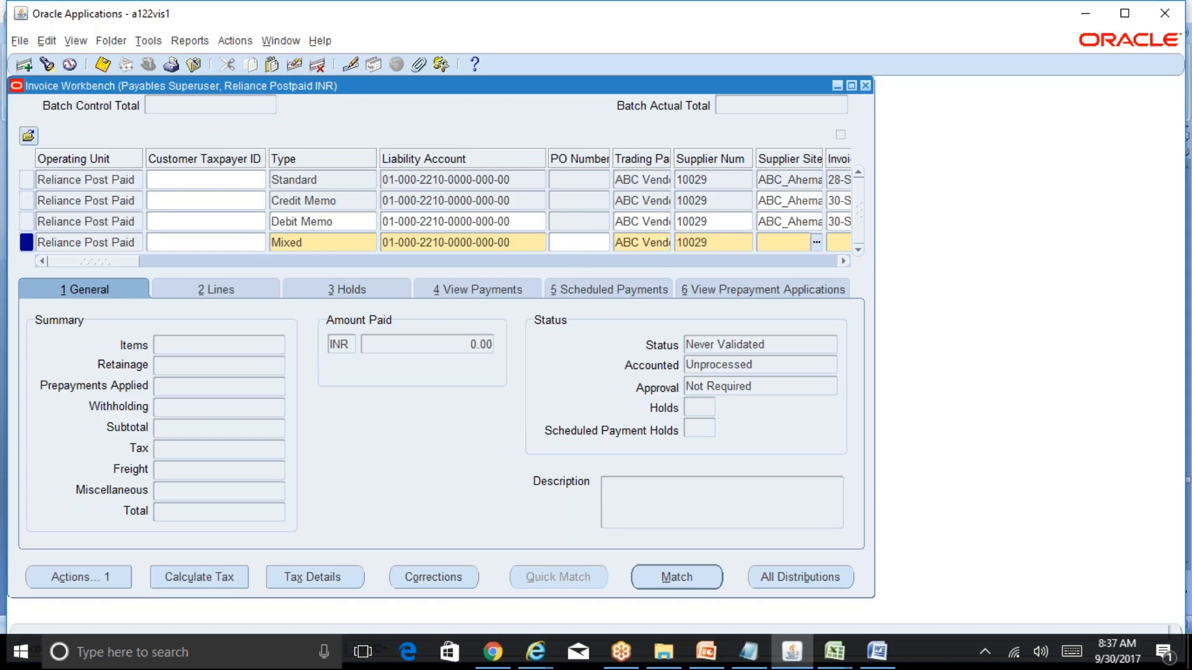
key("shift+F5")
key("Tab")
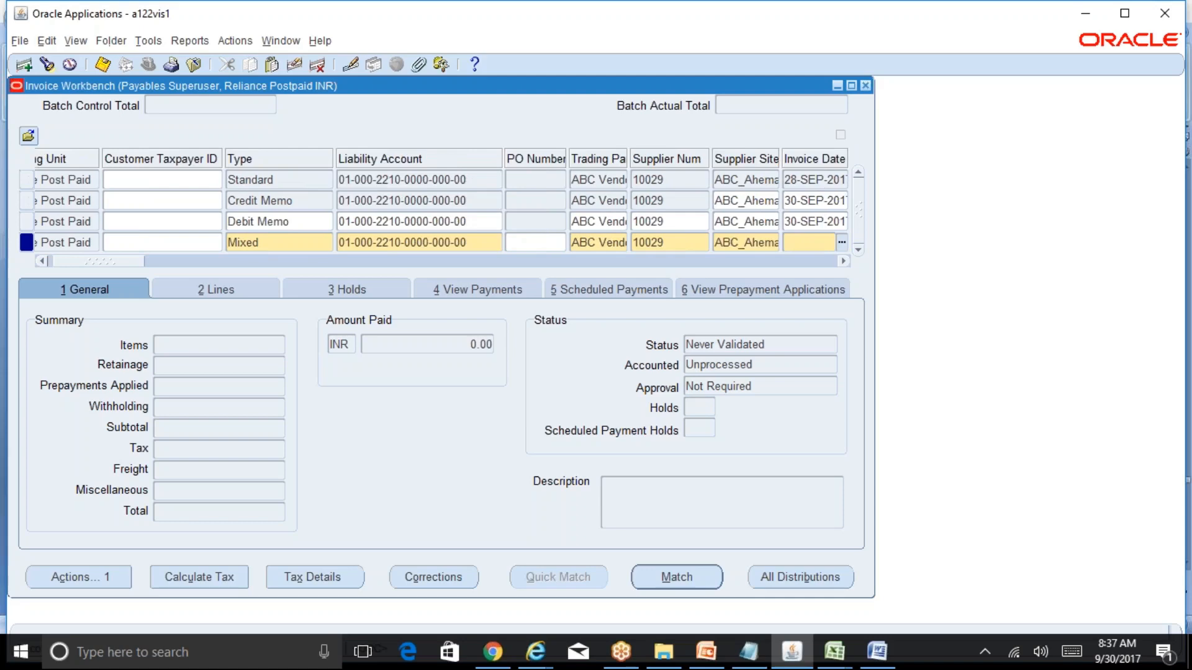
- Give the Mixed invoice the date 30-SEP-2017 and invoice number ABCMIX1000, keeping INR as its currency
type("30-SEP-2017")
key("Tab")
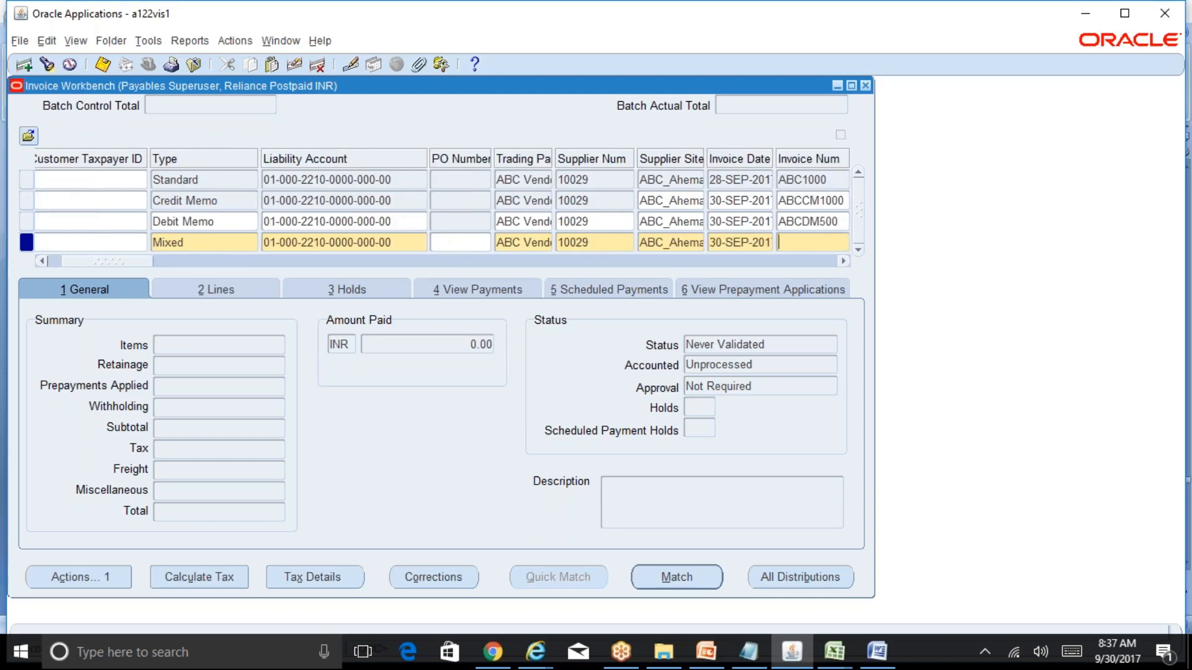
type("ABCMIX1000")
key("Tab")
key("Tab")
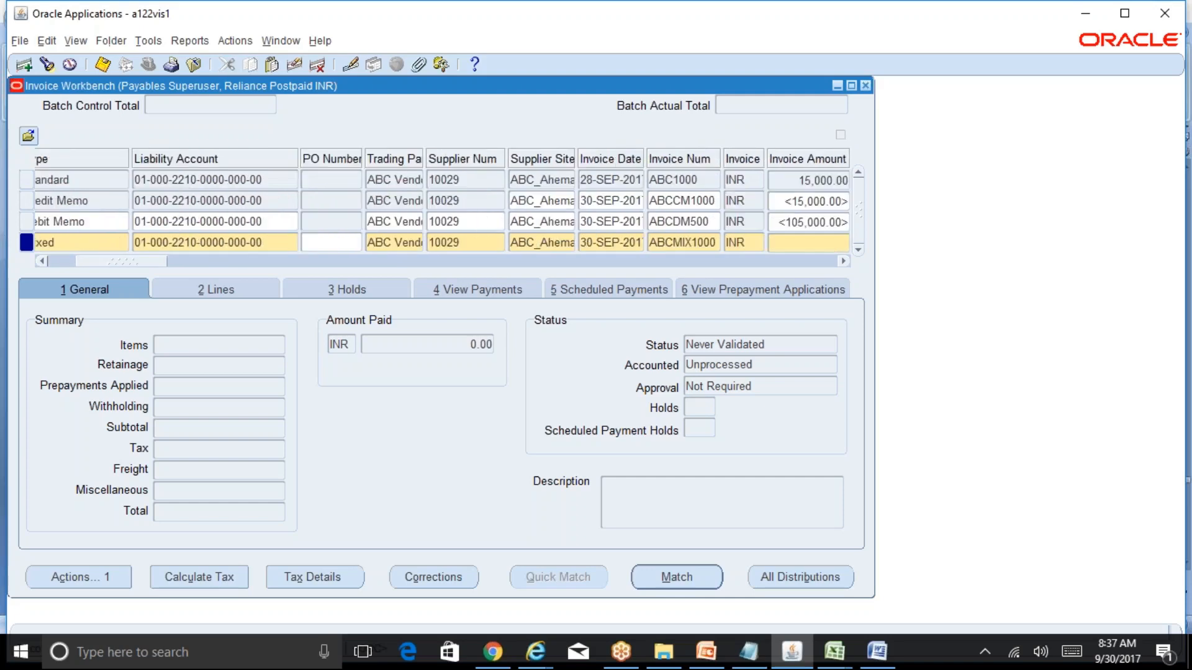
- Try 15000 and -15000 as the ABCMIX1000 invoice amount to demonstrate positive and negative Mixed amounts
type("15000")
key("Tab")
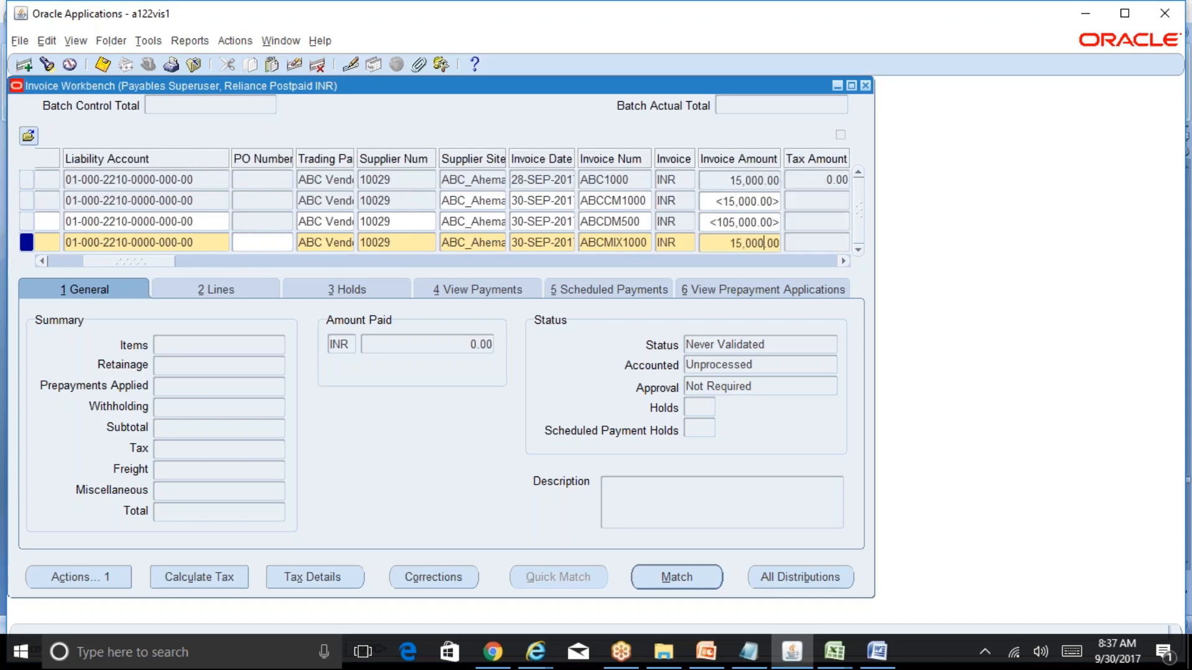
left_click(767, 245)
type("-15000")
key("Tab")
- Set the ABCMIX1000 invoice amount to 10000
left_click_drag(144, 259, 238, 260)
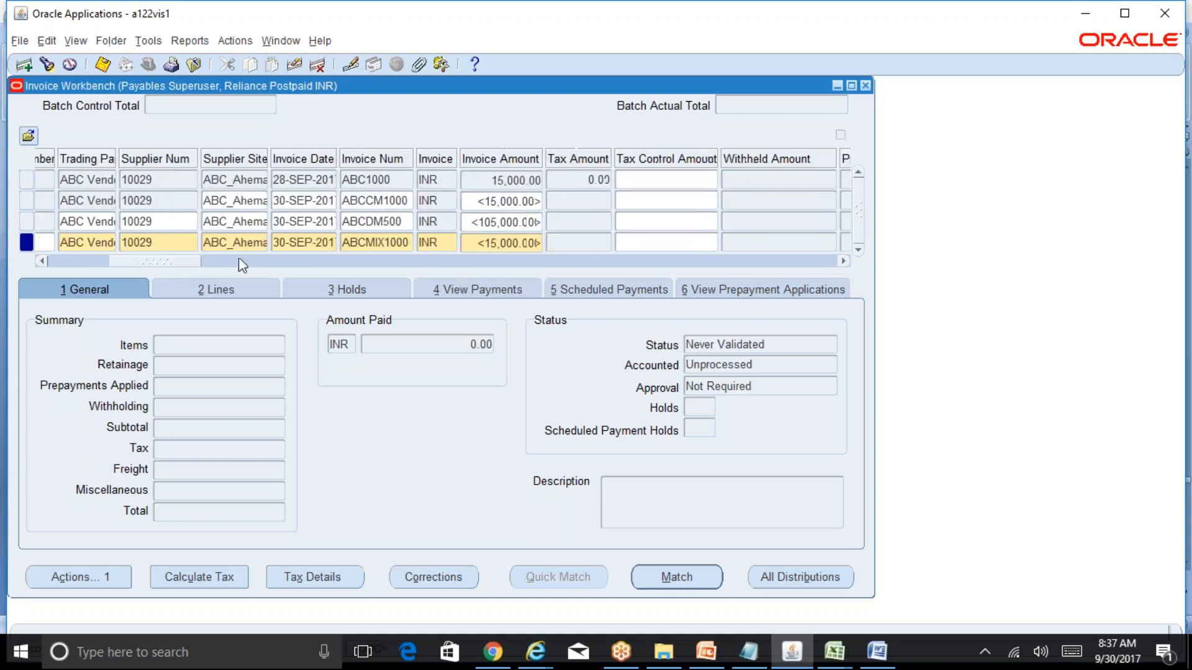
left_click(520, 242)
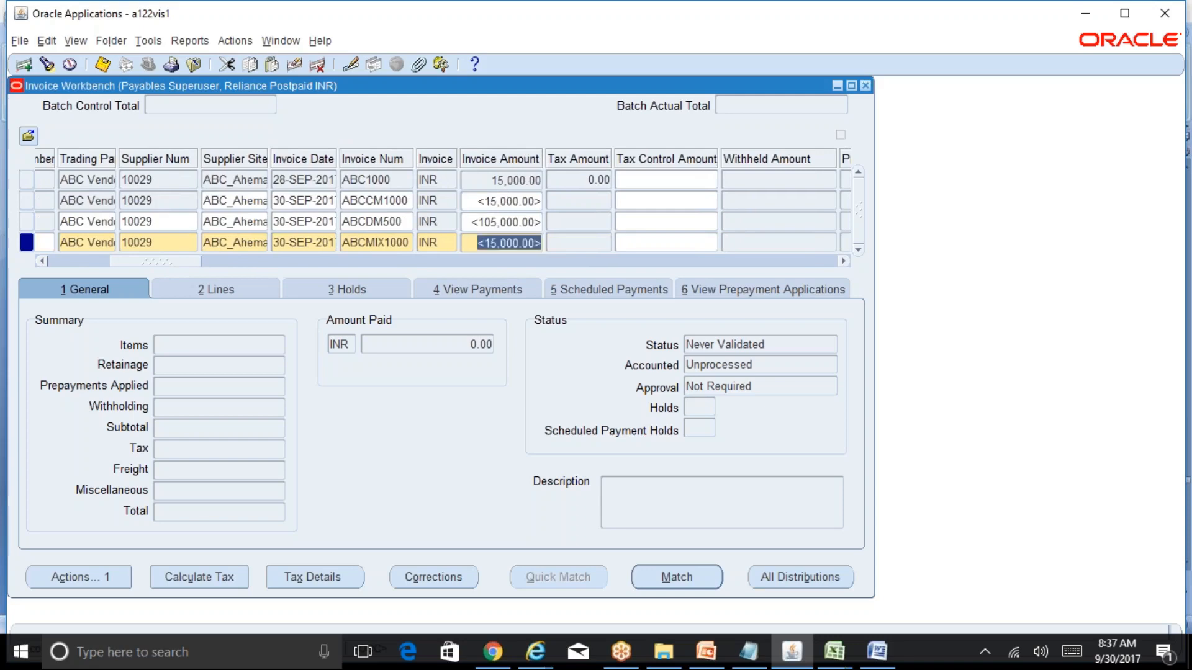
type("10000")
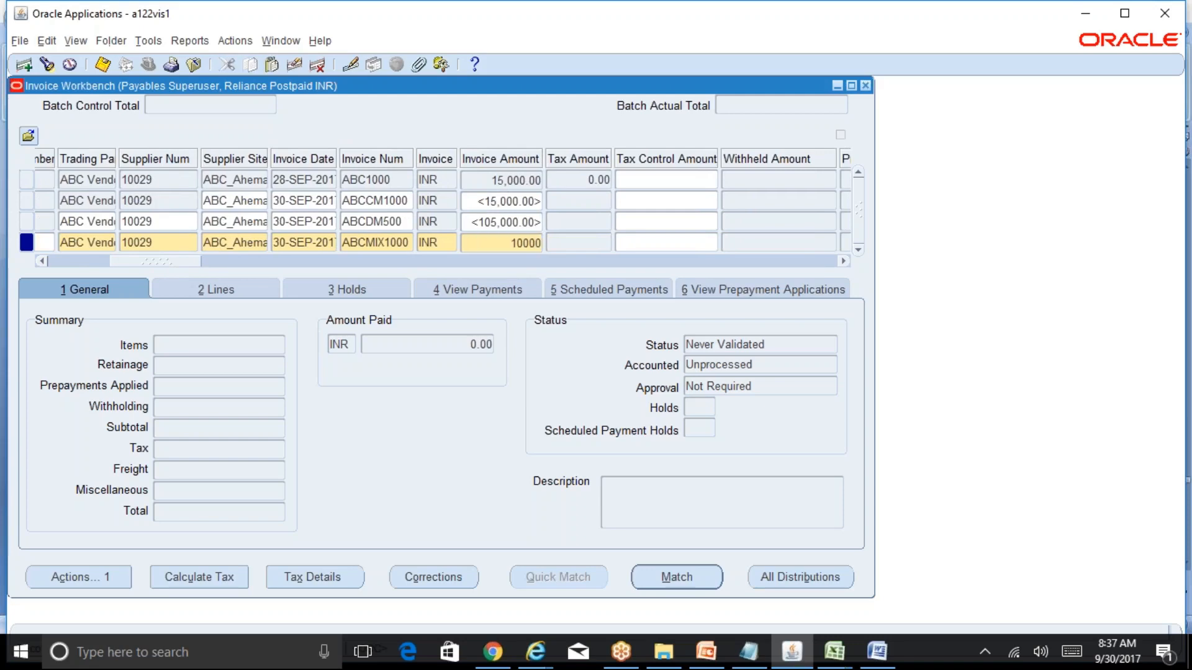
key("Tab")
- Enter 10000 as the amount of item line 1 on the ABCMIX1000 invoice
left_click_drag(190, 267, 124, 263)
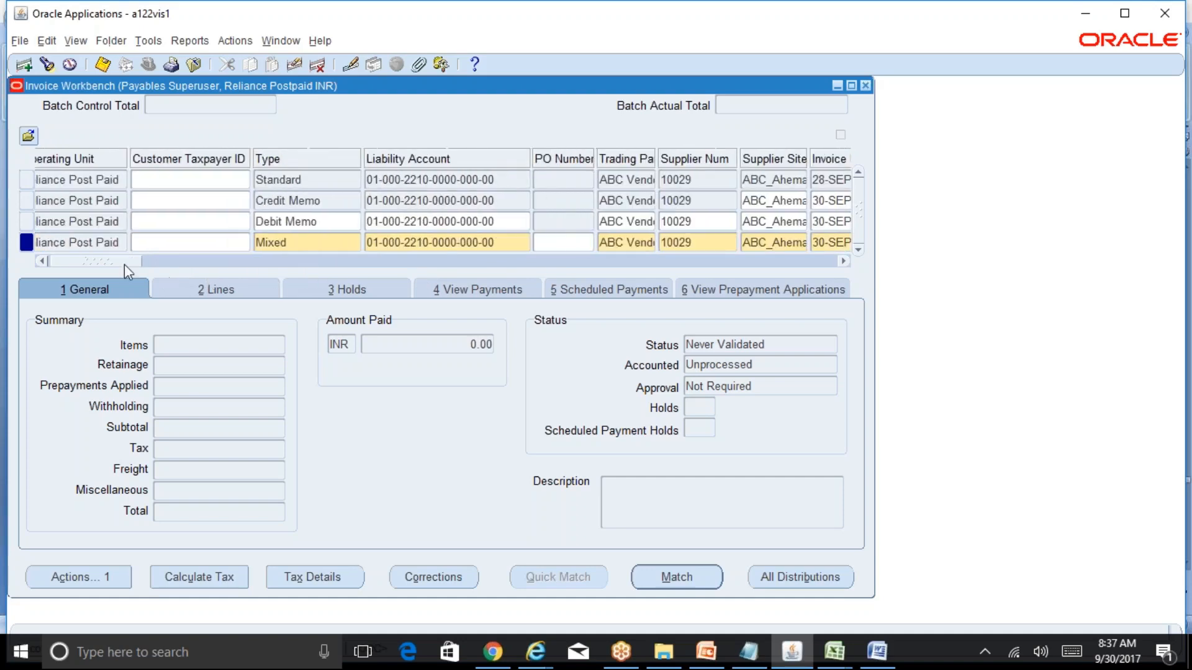
left_click(212, 290)
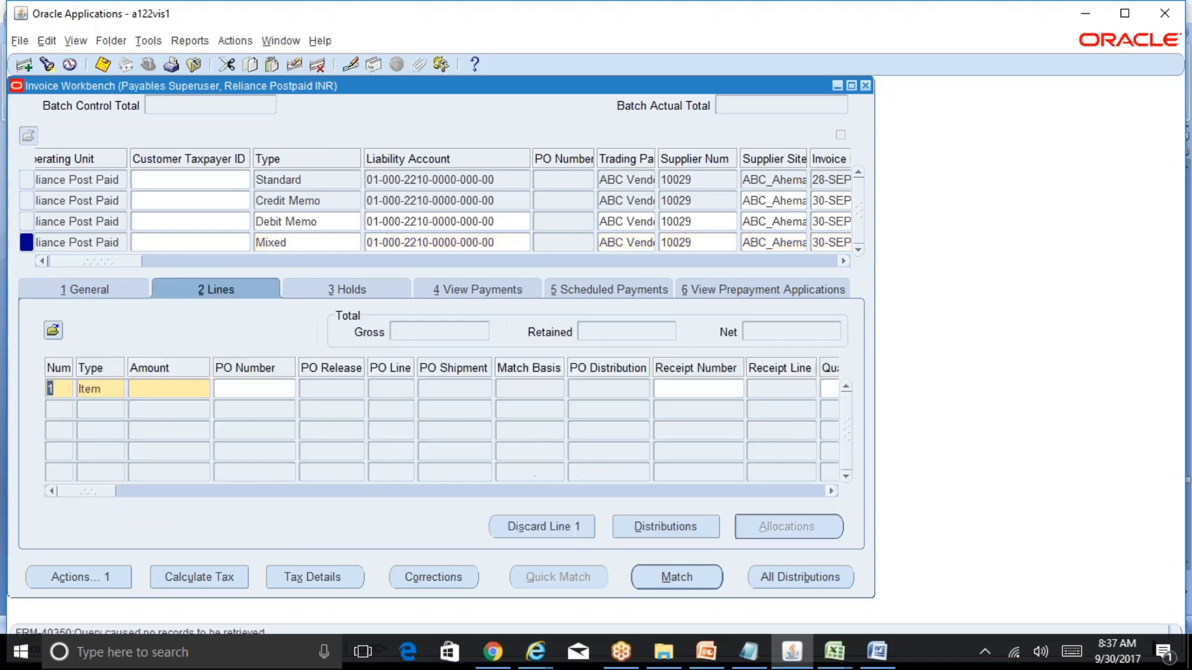
left_click(174, 391)
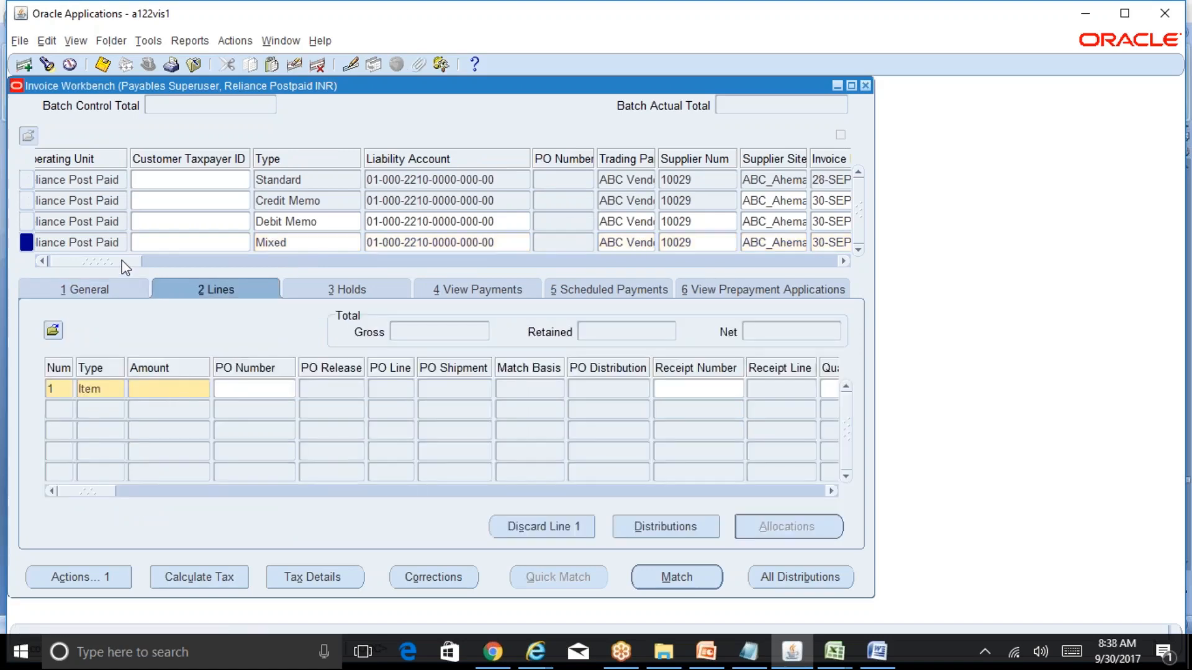
left_click_drag(122, 259, 20, 260)
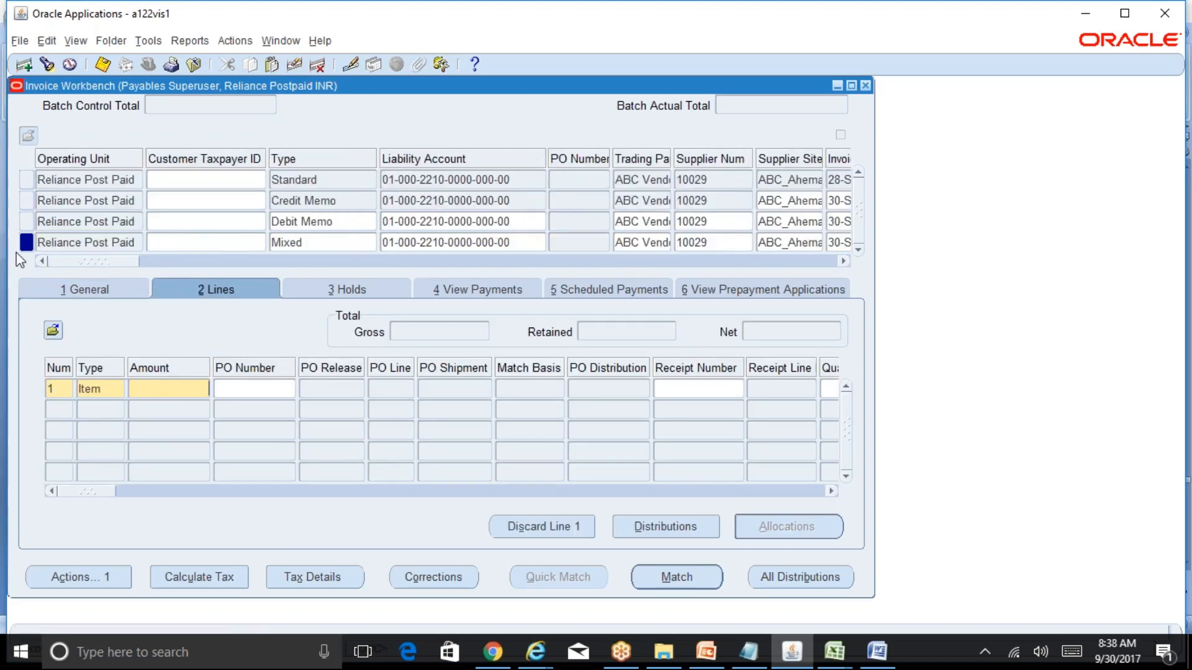
type("10000")
- Open item line 1's distributions, enter a 10000 distribution, and set its account combination to company 01 and department 000
left_click(666, 527)
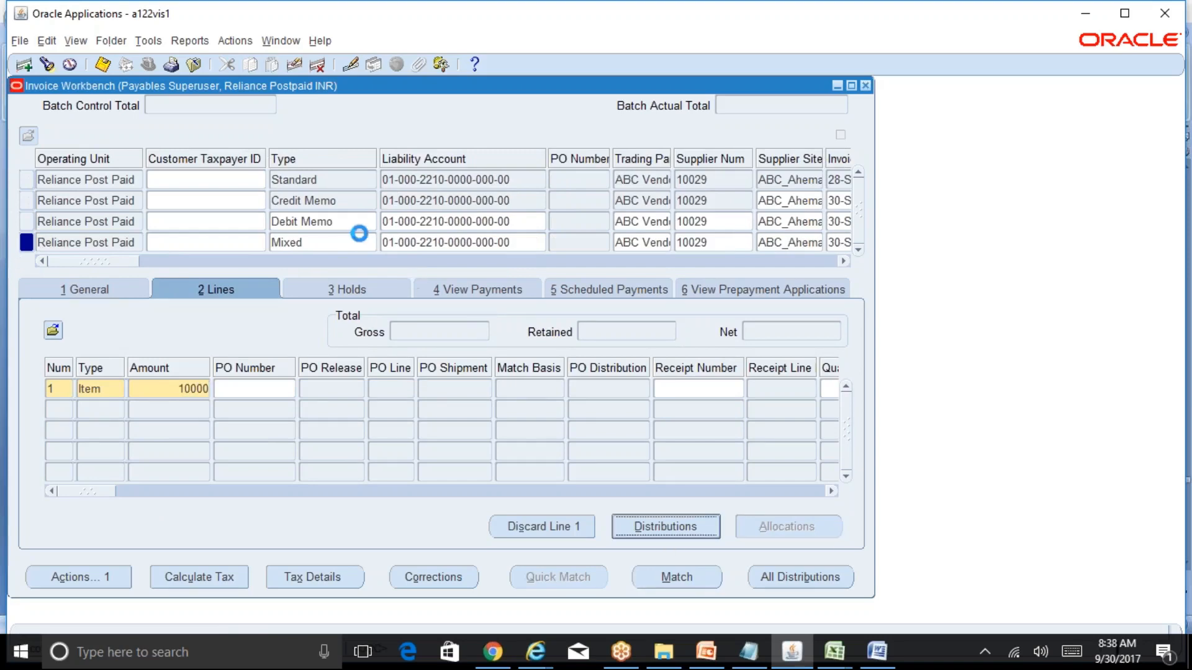
type("10000")
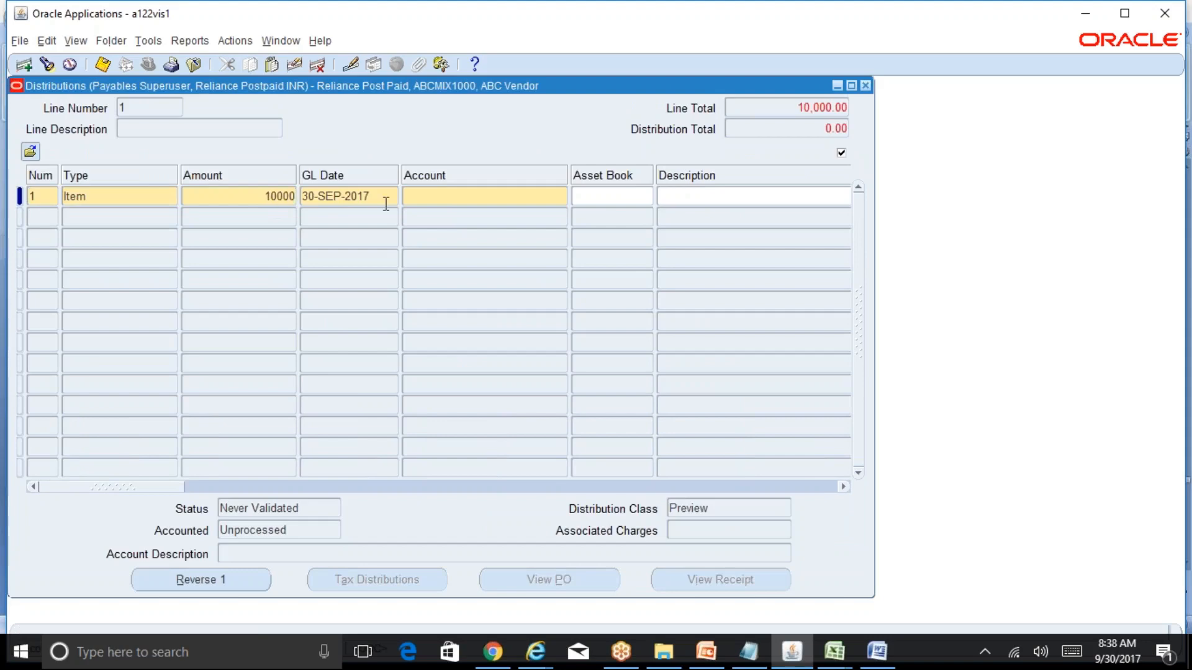
left_click(450, 200)
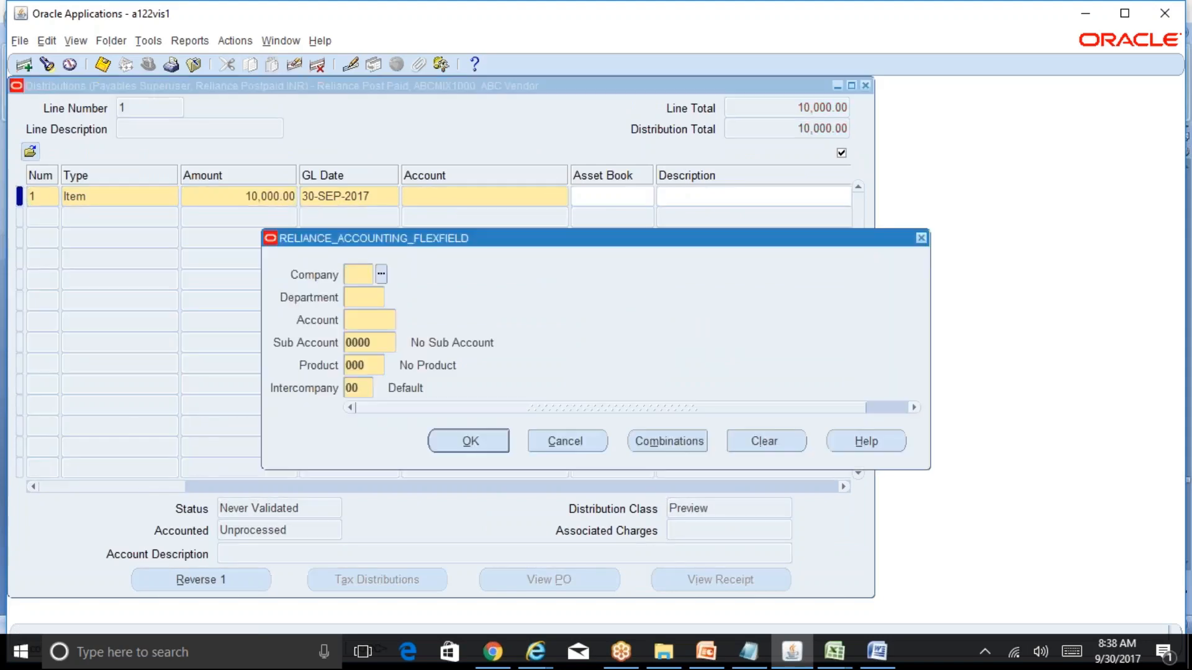
type("01")
key("Tab")
type("000")
key("Tab")
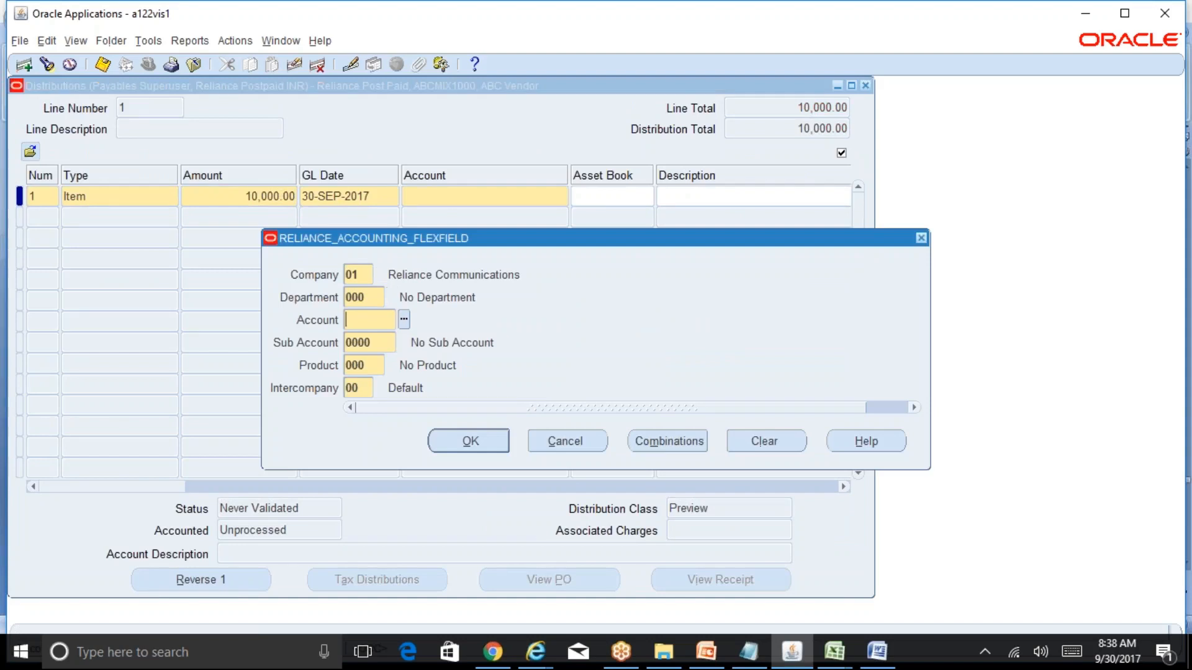
- Find and choose account 7460 Office Supplies for the distribution, save it, and return to the invoice
key("ctrl+l")
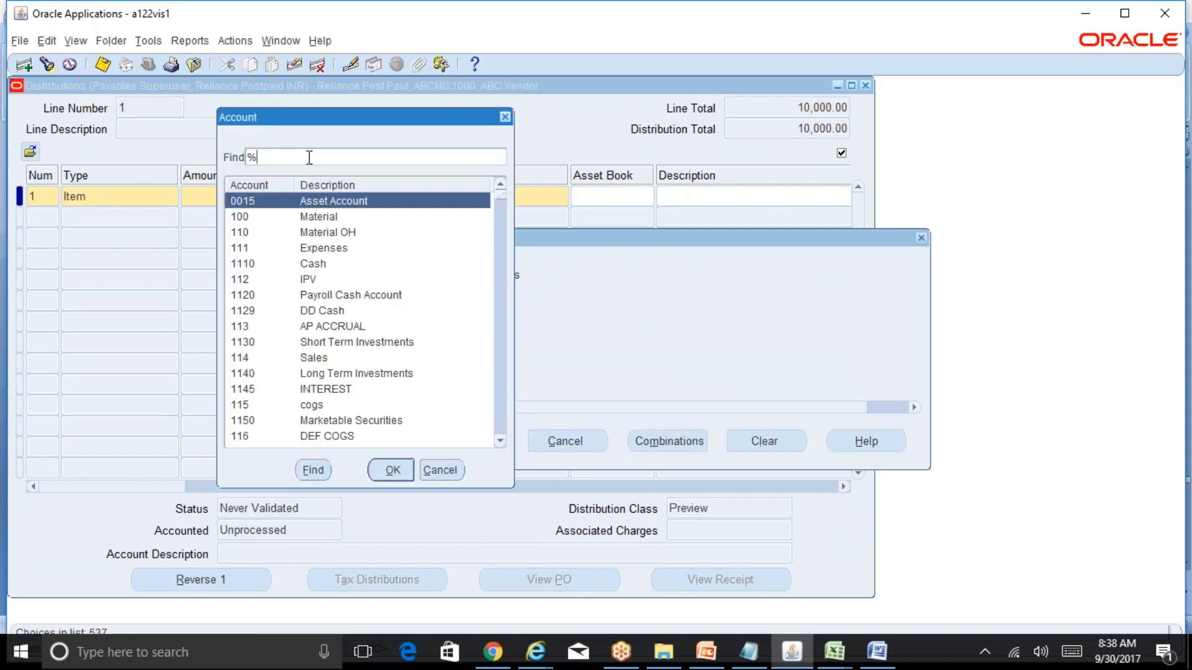
type("office%")
key("Return")
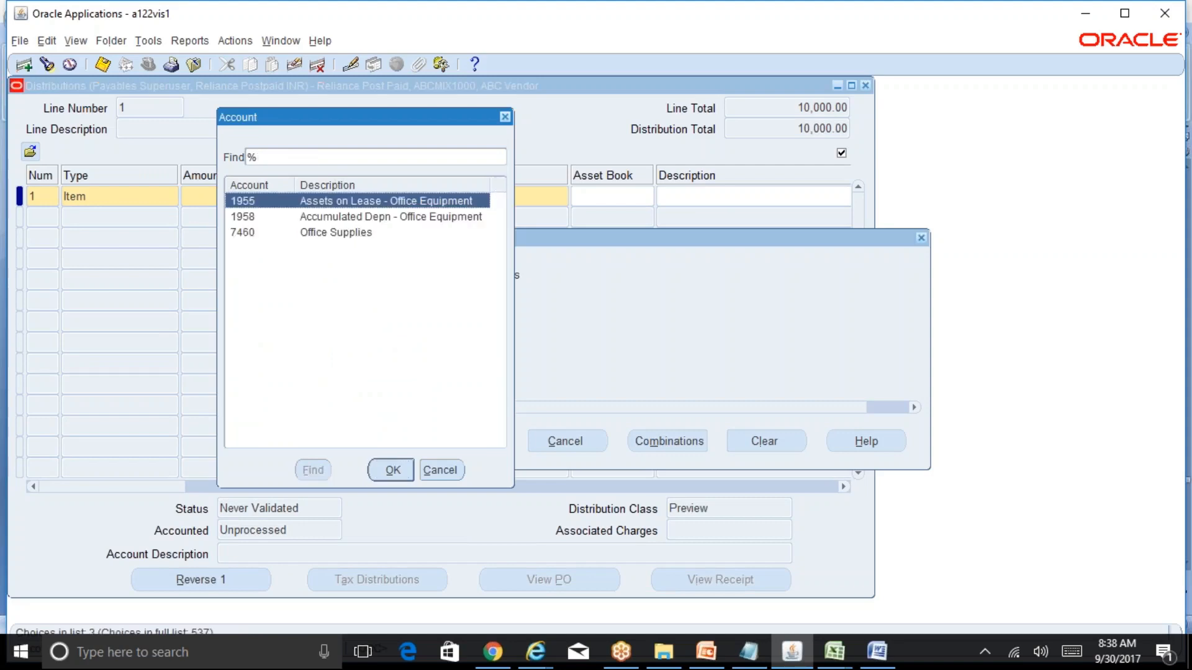
key("Down")
key("Down")
key("Return")
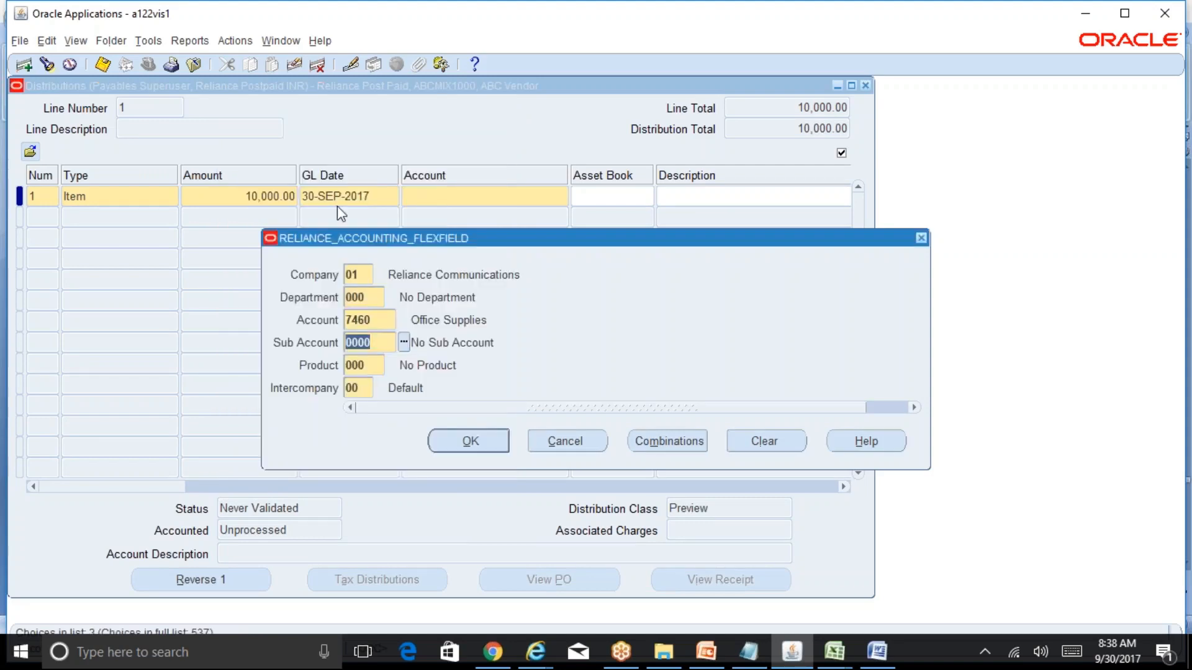
left_click(473, 442)
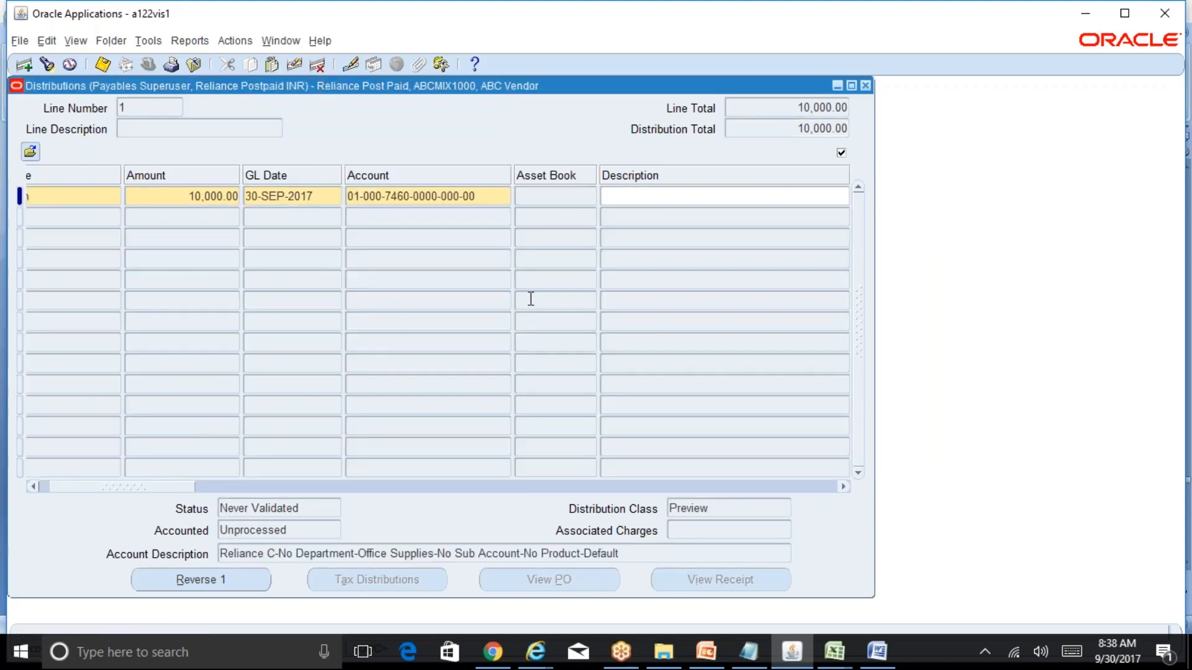
key("ctrl+s")
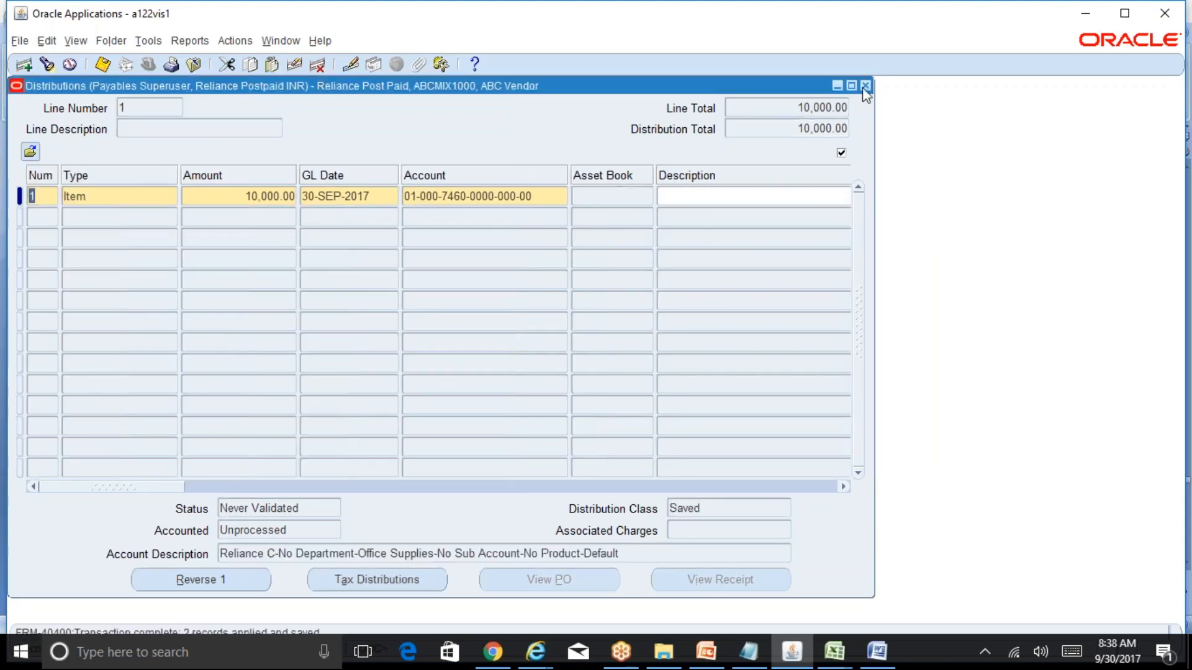
left_click(865, 85)
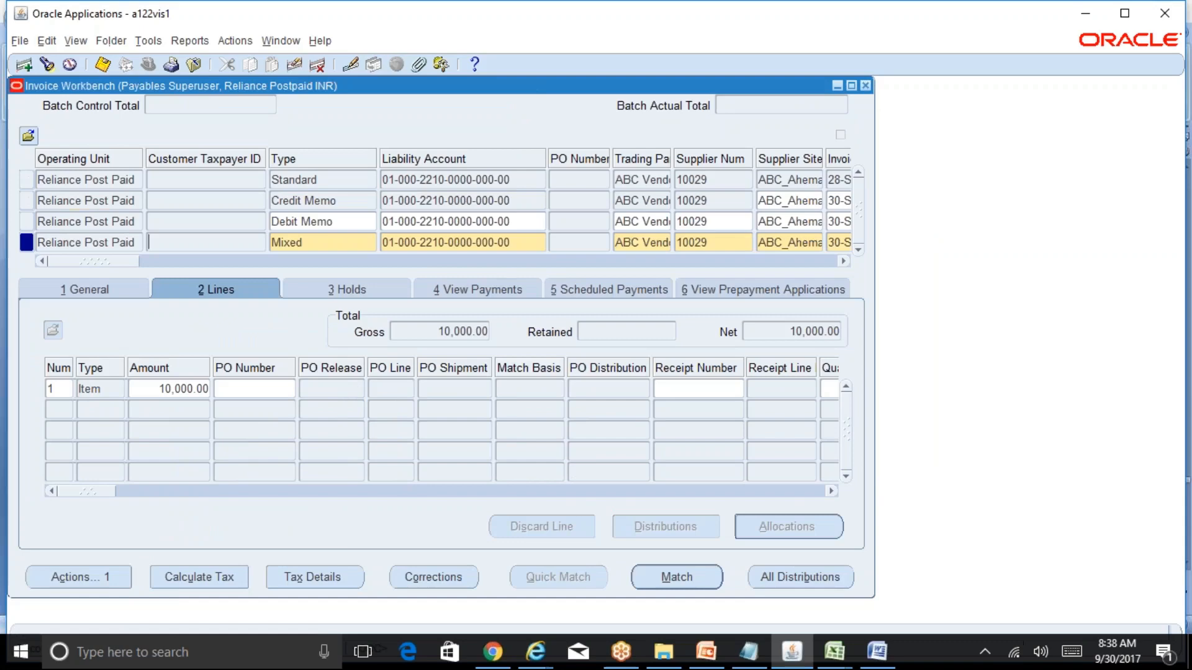
- Validate the ABCMIX1000 invoice and display its general summary
left_click(101, 584)
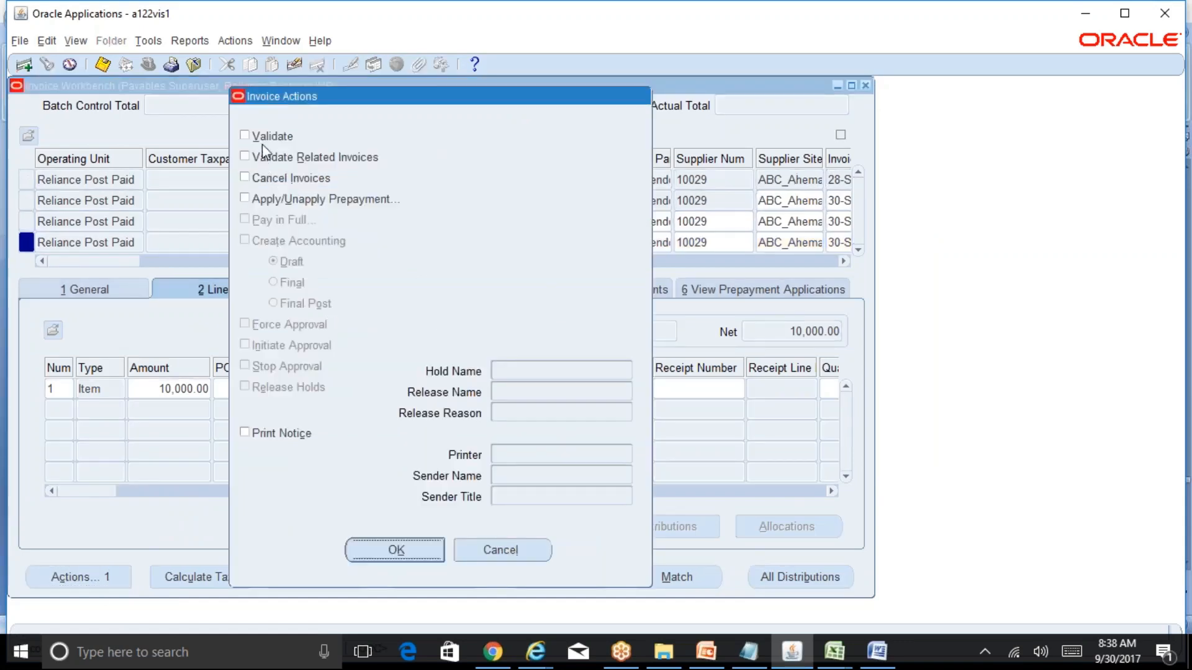
left_click(262, 139)
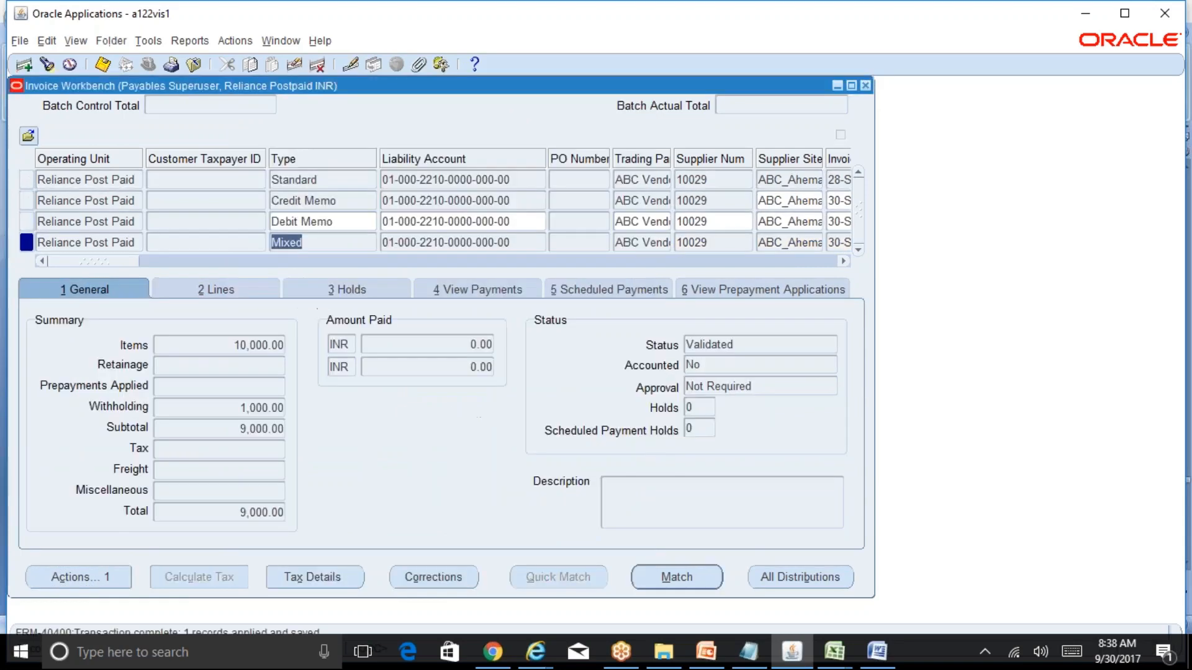
left_click(93, 288)
- Create accounting for the ABCMIX1000 invoice with the Final Post option and acknowledge the completion note
left_click(110, 579)
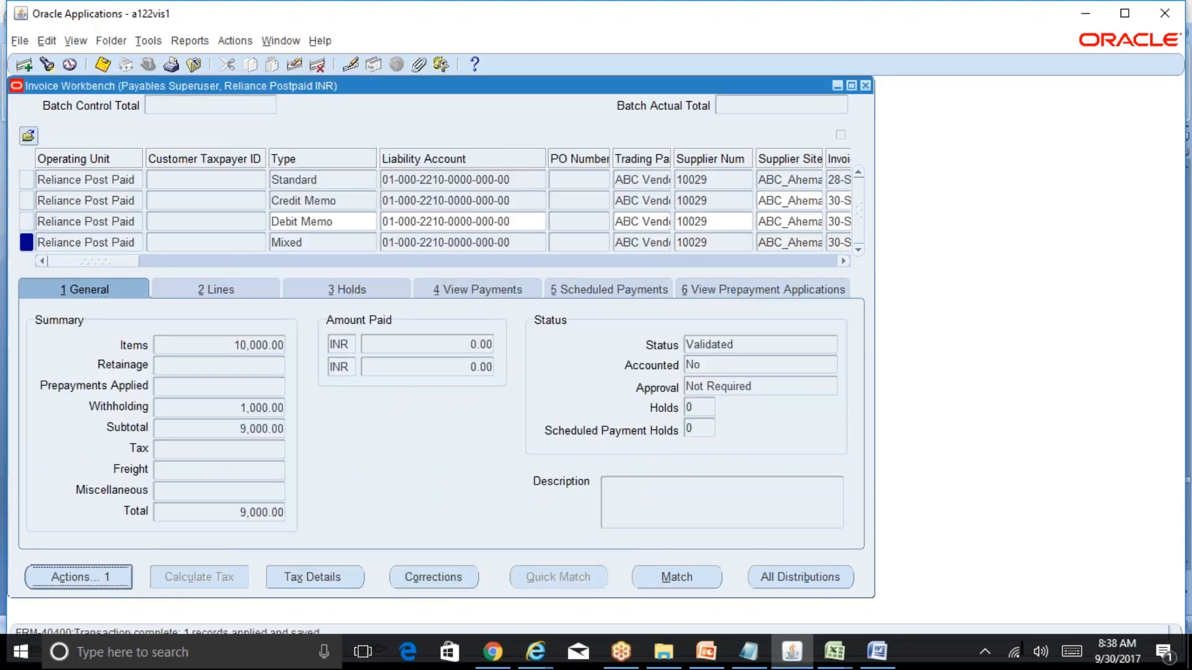
left_click(282, 240)
left_click(321, 304)
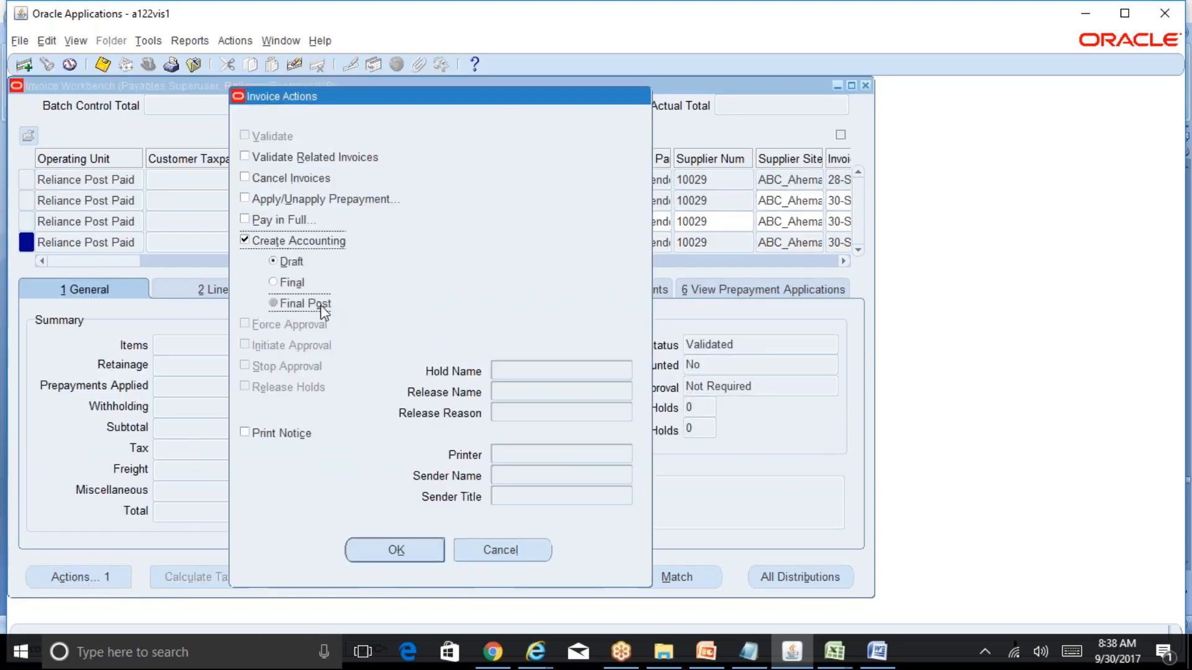
left_click(427, 558)
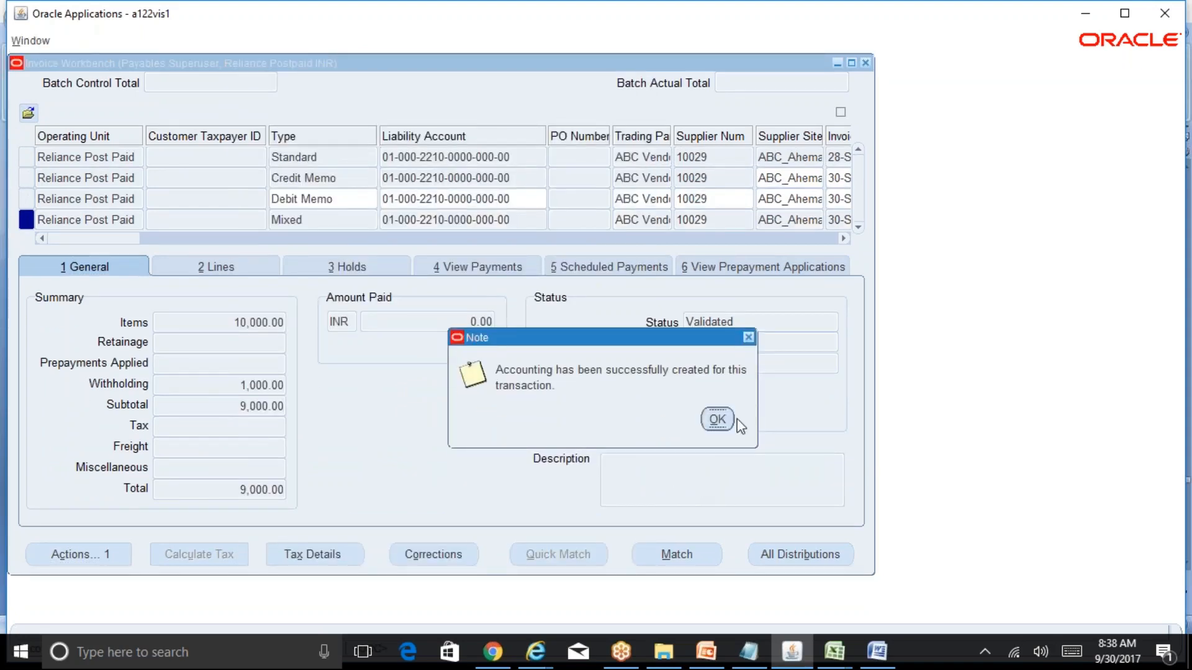
left_click(717, 417)
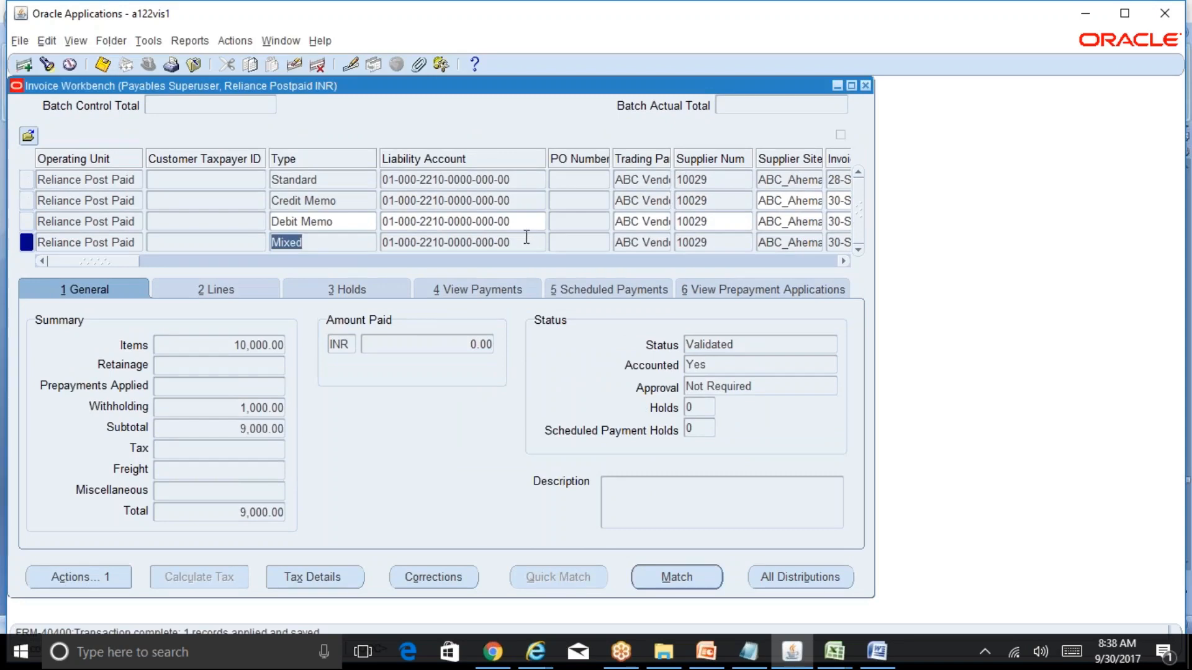
- Switch to the R12 Table of Contents workbook in Excel to view the Accounts Payables topics
left_click(527, 248)
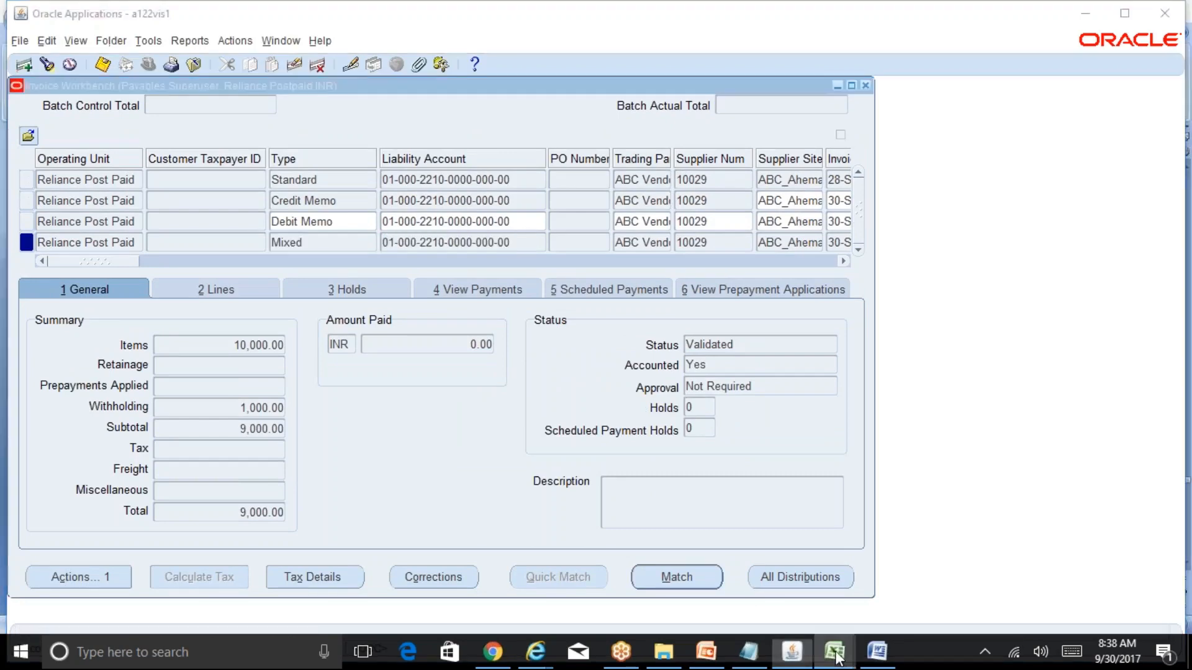
mouse_move(834, 652)
left_click(876, 590)
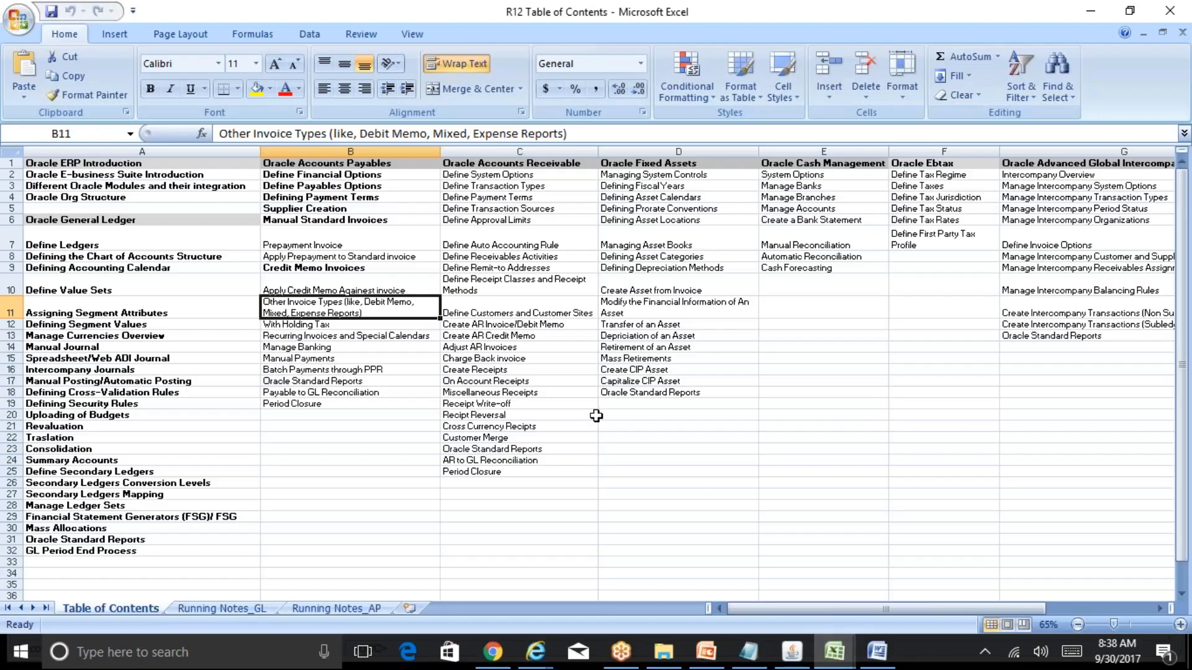